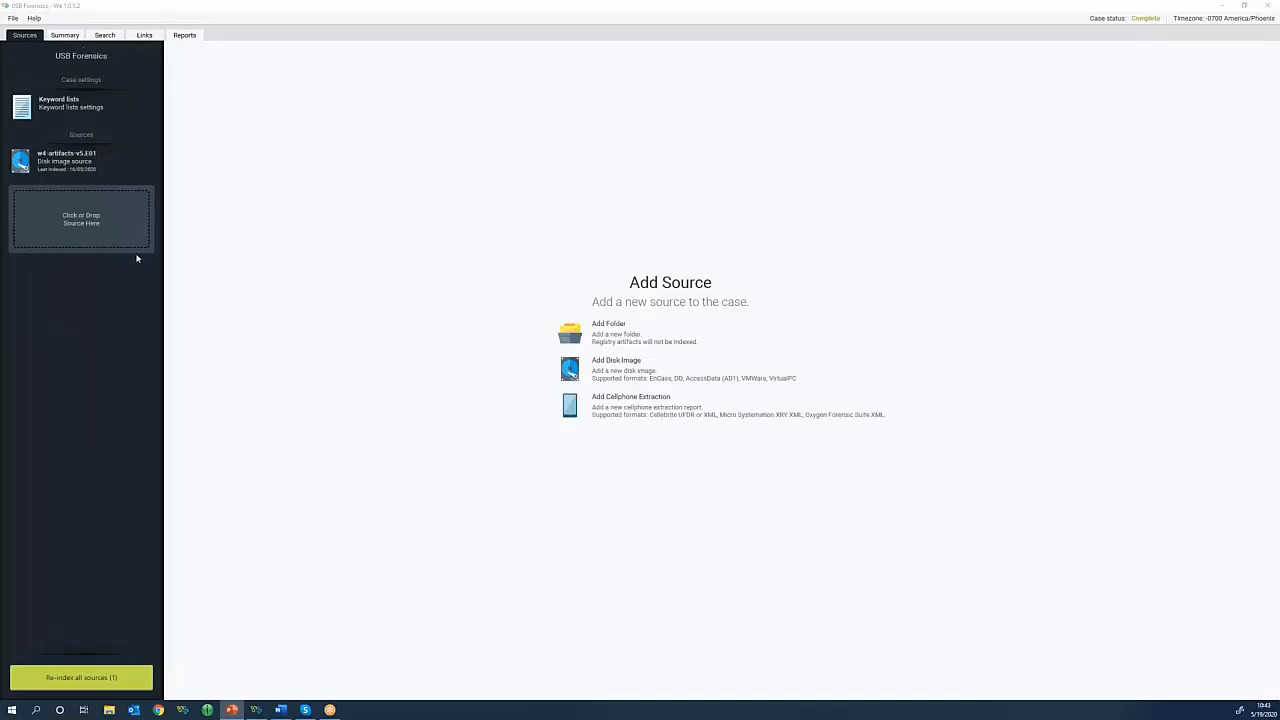
# - Open the search view and limit the artifacts to the personal user account under DESKTOP-5EU98JQ
pyautogui.click(104, 36)
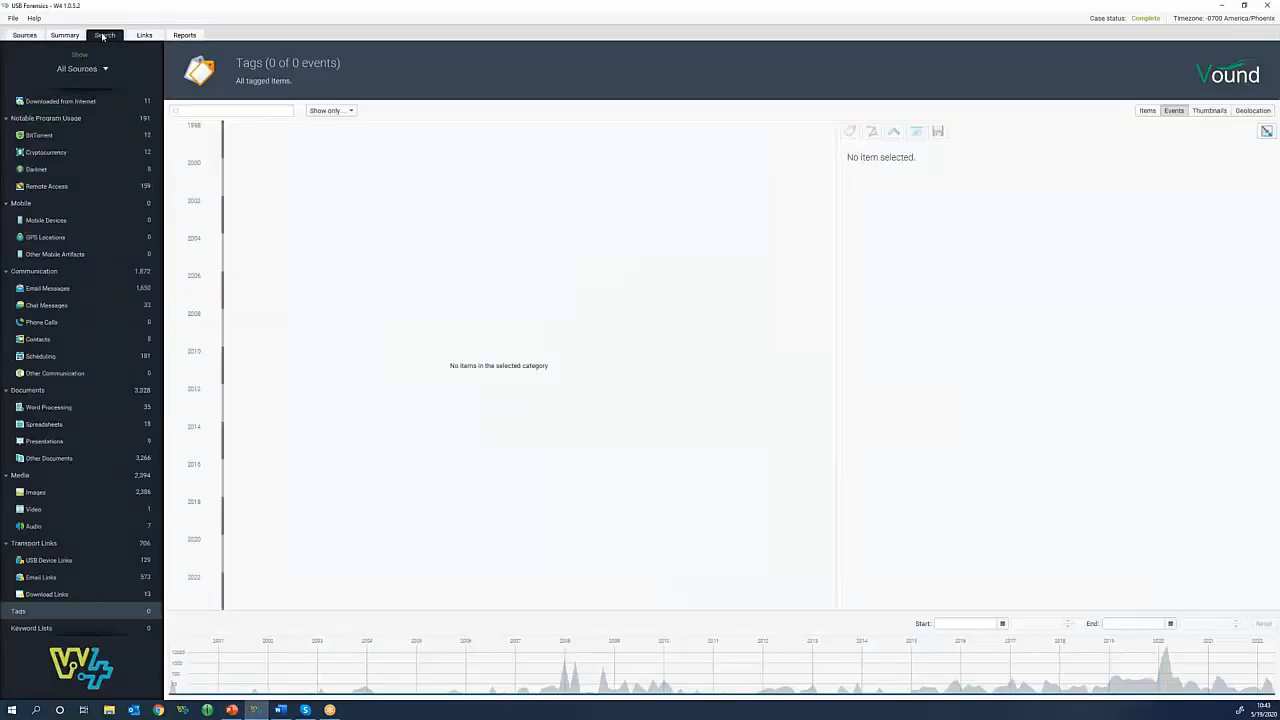
pyautogui.scroll(5, 80, 166)
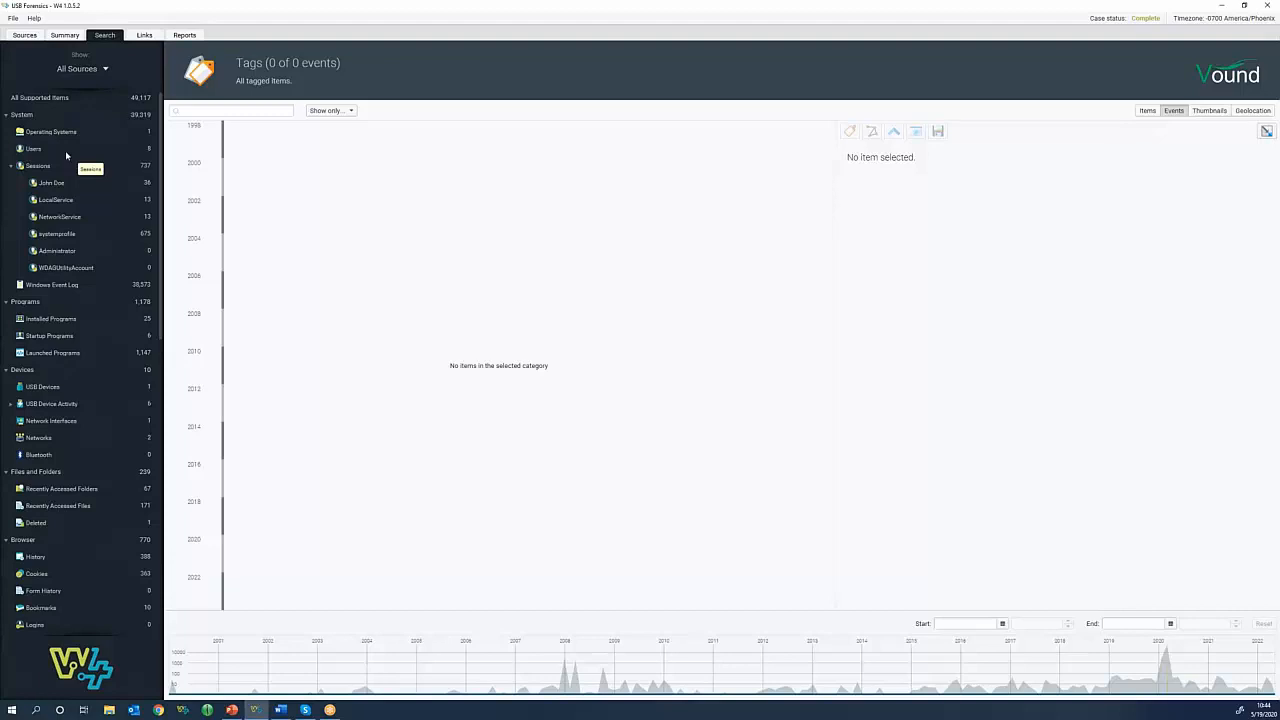
pyautogui.click(88, 70)
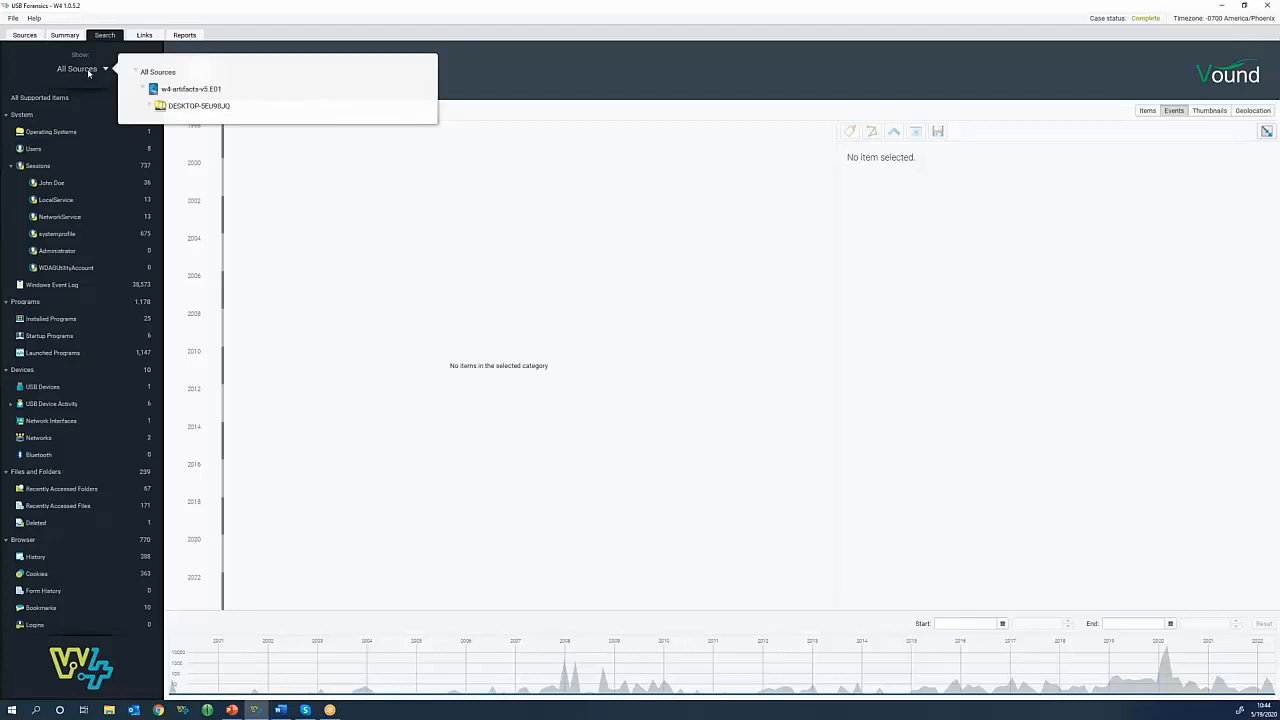
pyautogui.click(151, 106)
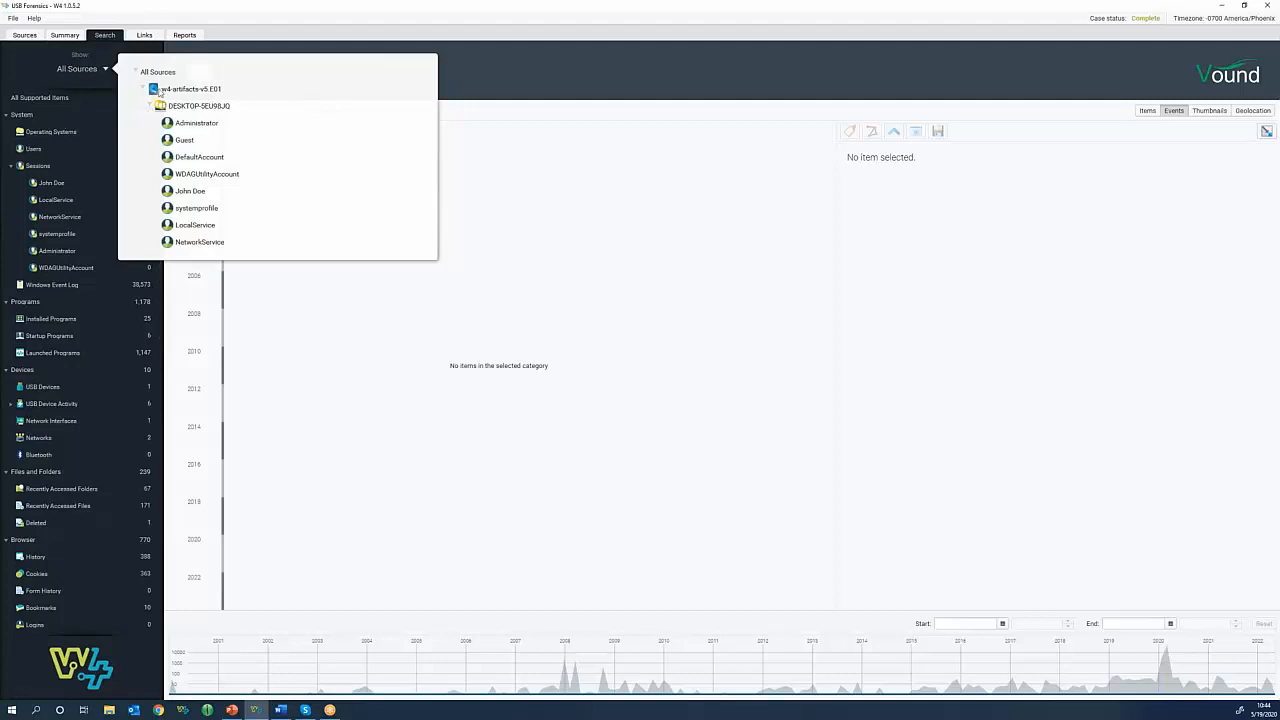
pyautogui.click(181, 192)
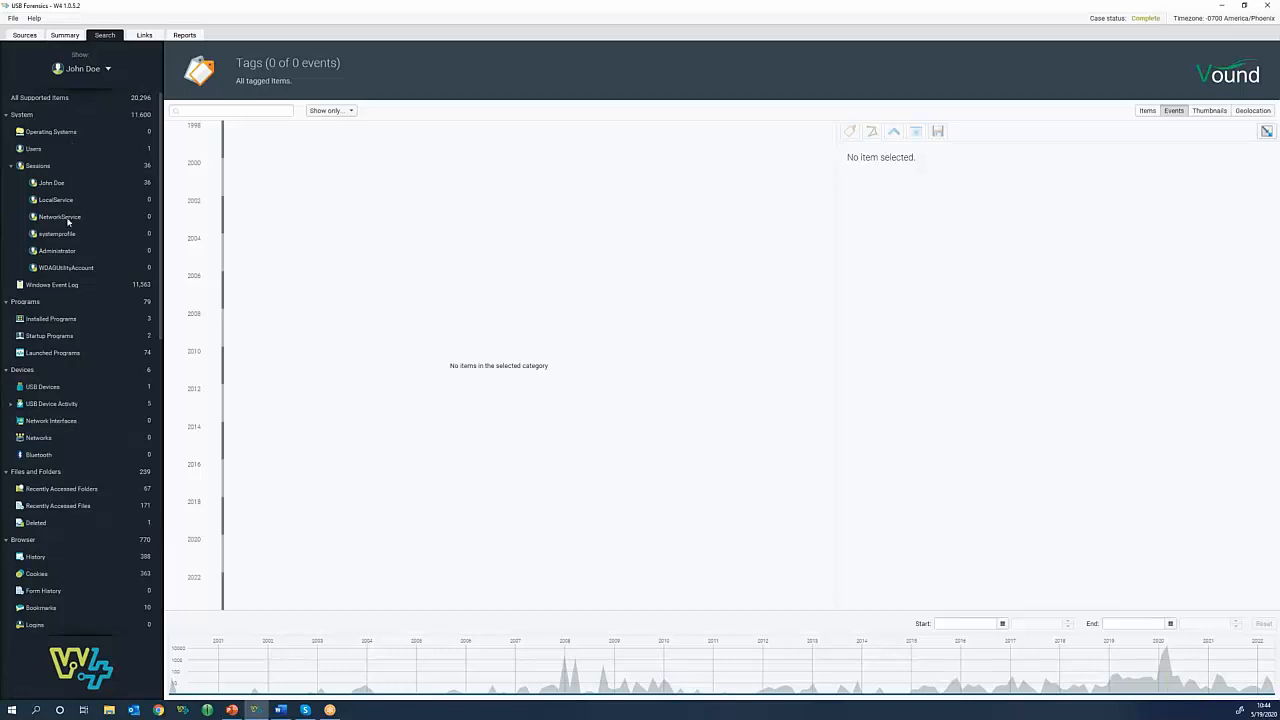
# - Collapse the Sessions group and list the USB Devices events
pyautogui.click(11, 166)
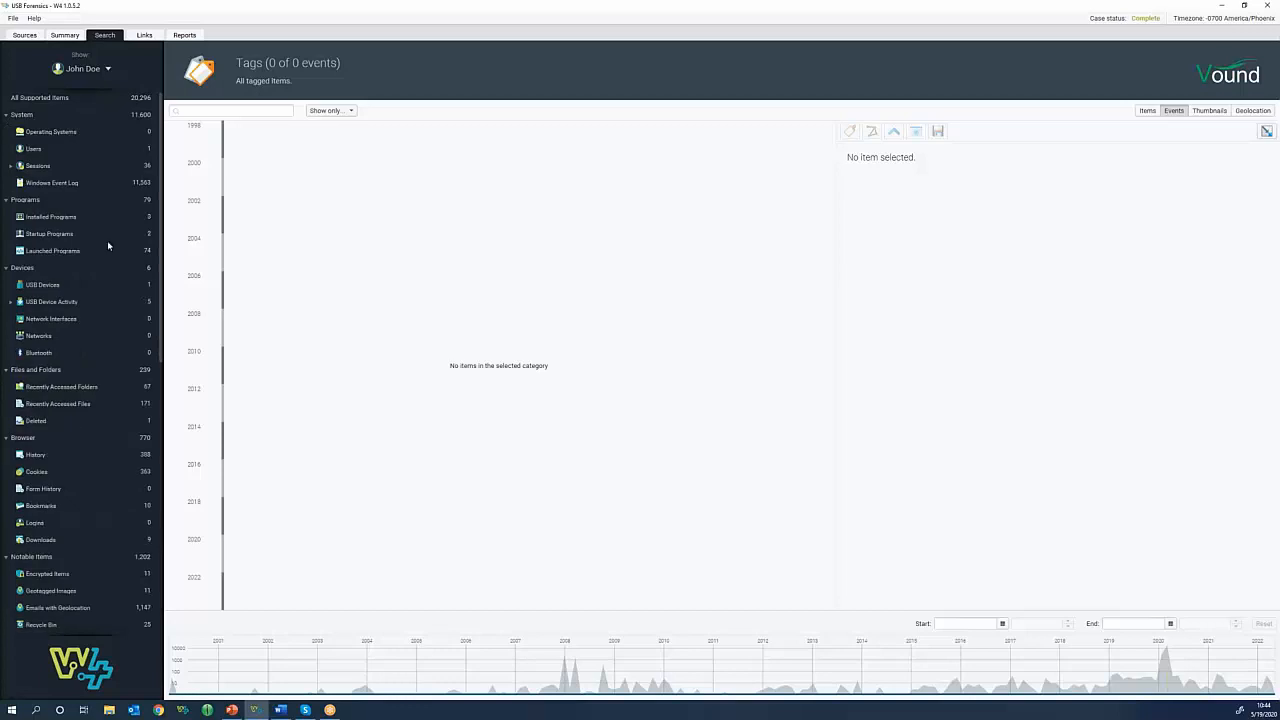
pyautogui.scroll(-3, 72, 242)
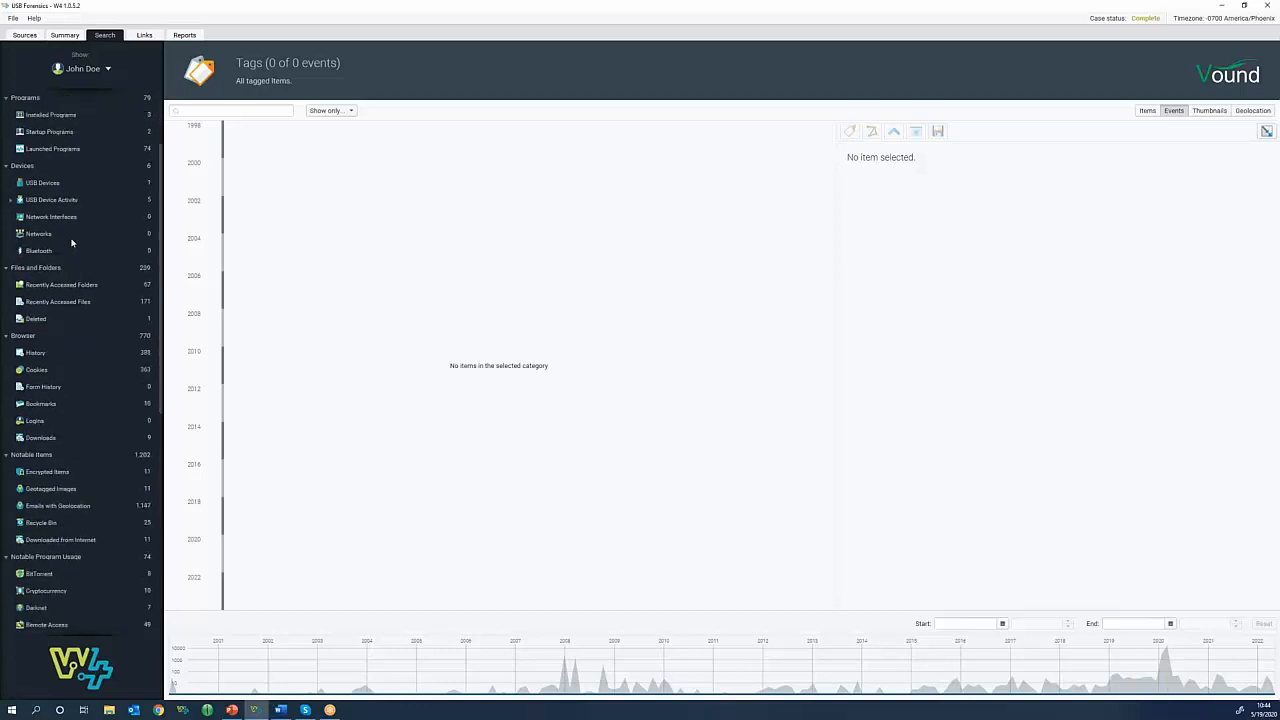
pyautogui.click(38, 183)
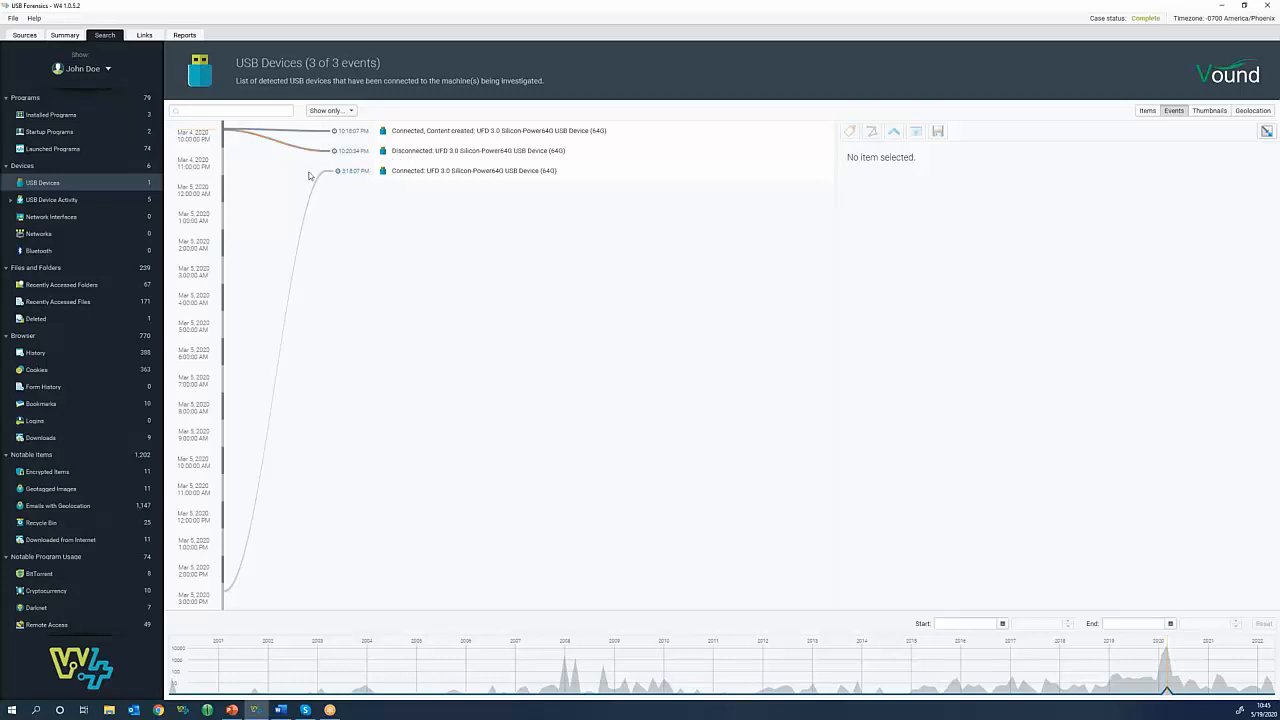
# - Open the first USB connection event in a widened details view and examine its dates, device identifiers and registry keys
pyautogui.click(414, 132)
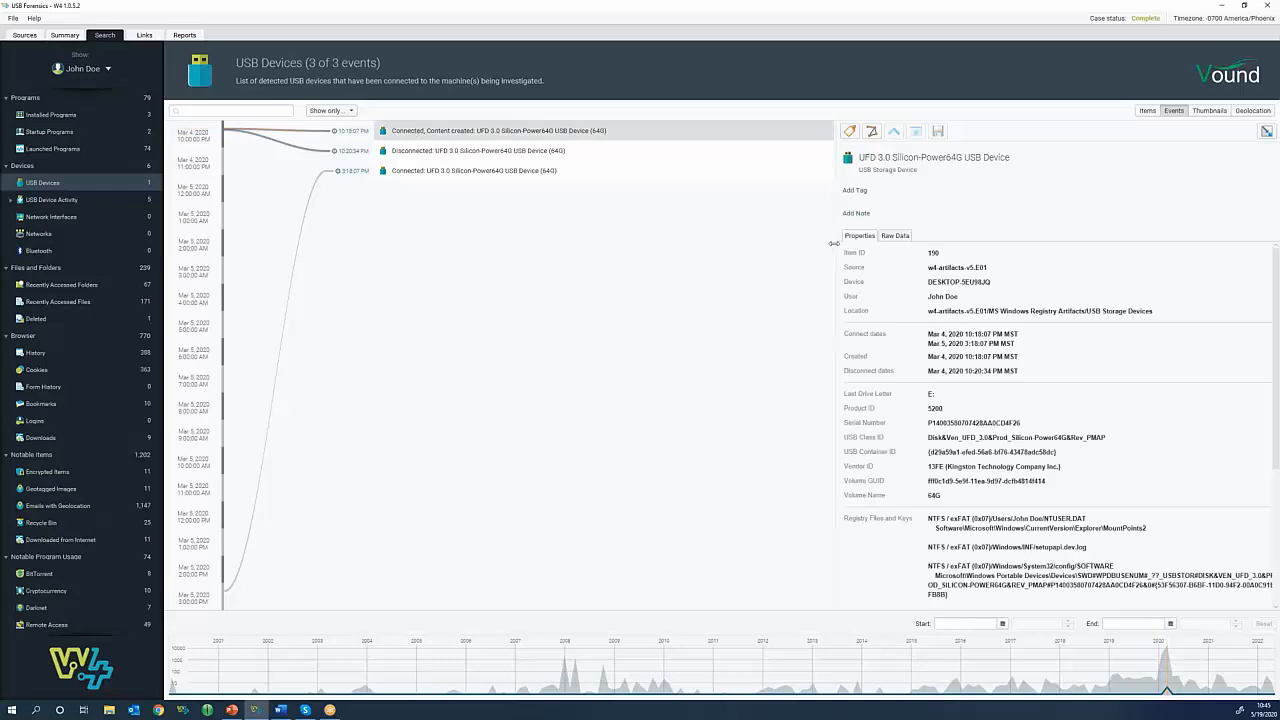
pyautogui.moveTo(832, 247); pyautogui.dragTo(773, 244)
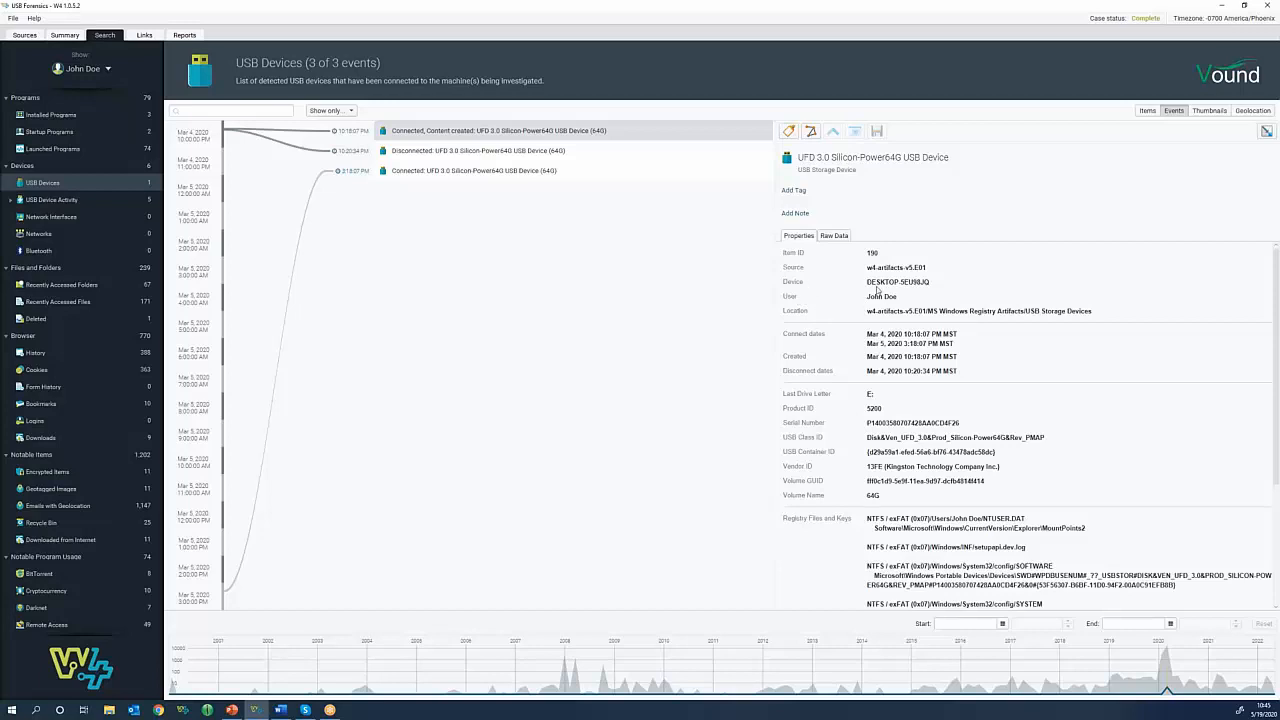
pyautogui.scroll(-1, 930, 293)
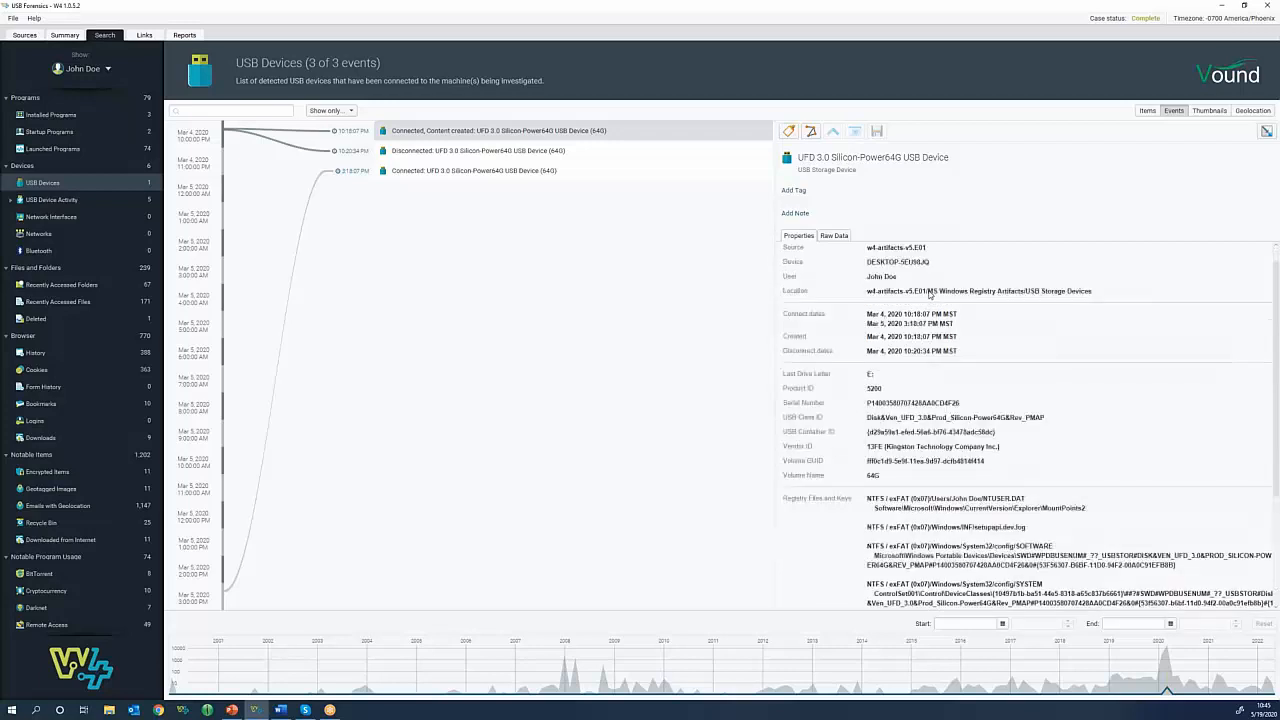
pyautogui.scroll(-1, 931, 296)
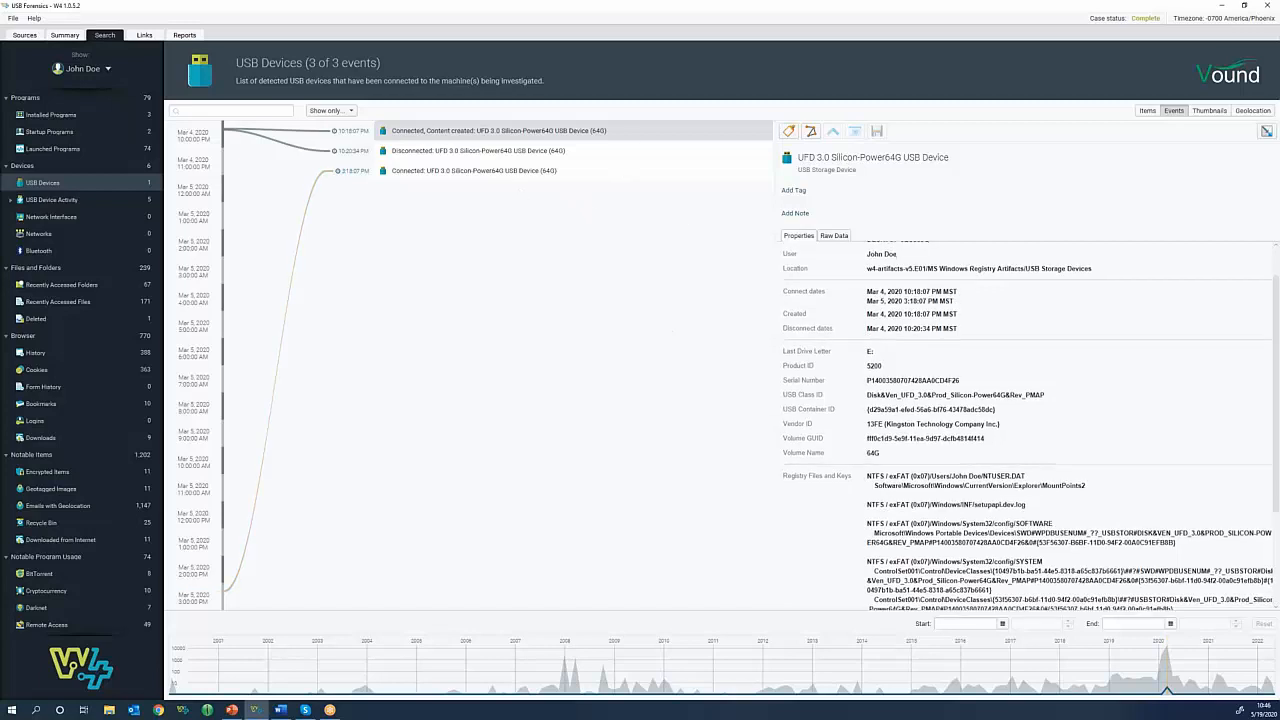
pyautogui.scroll(-2, 866, 337)
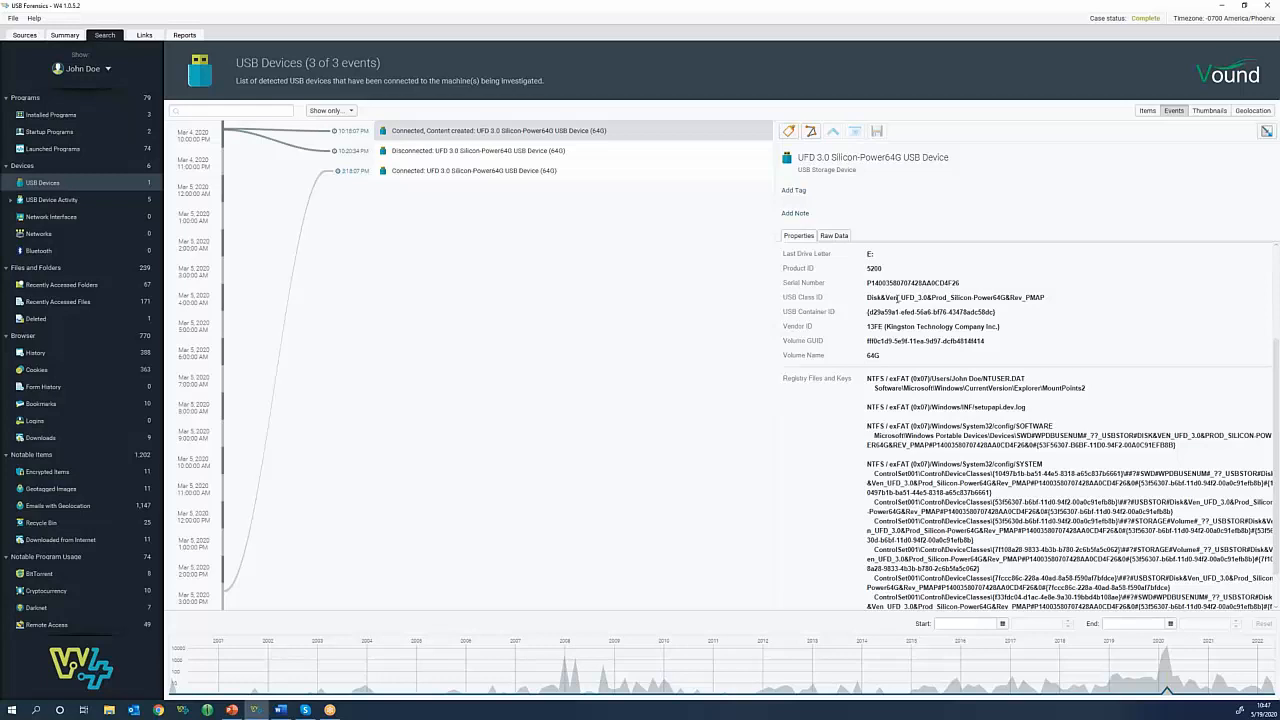
pyautogui.scroll(-1, 899, 297)
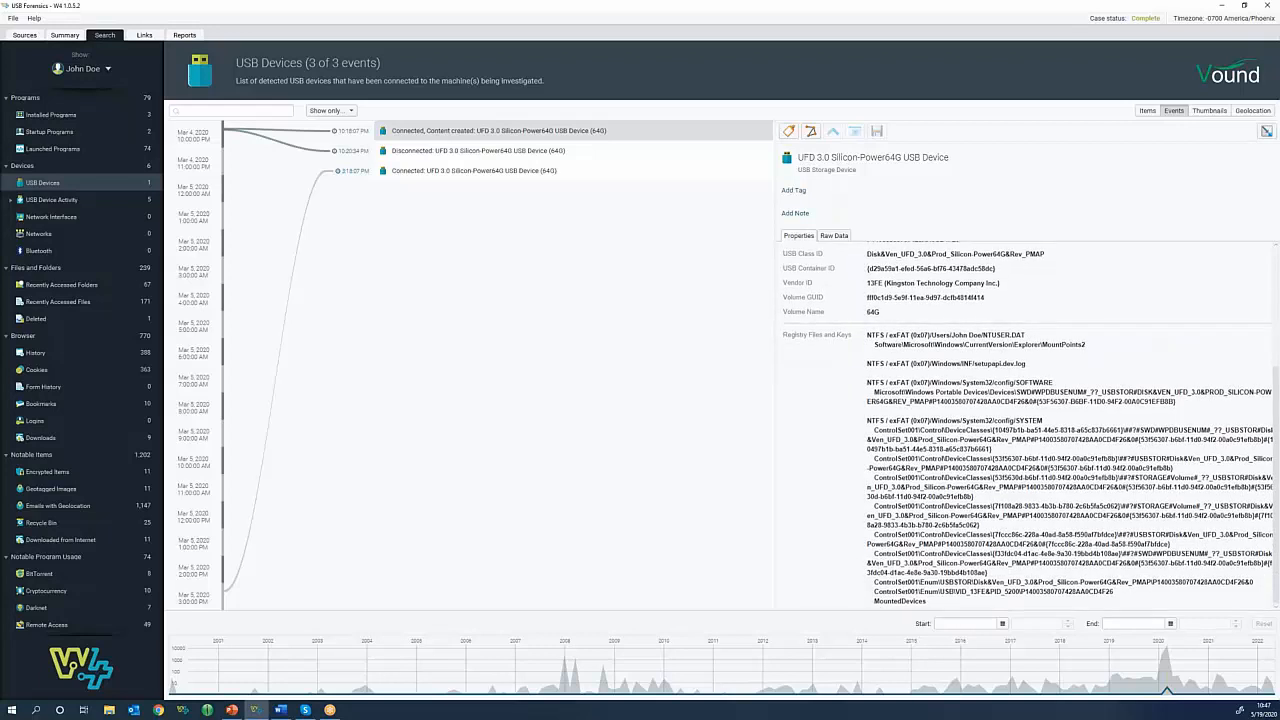
pyautogui.scroll(3, 940, 470)
pyautogui.scroll(-3, 952, 358)
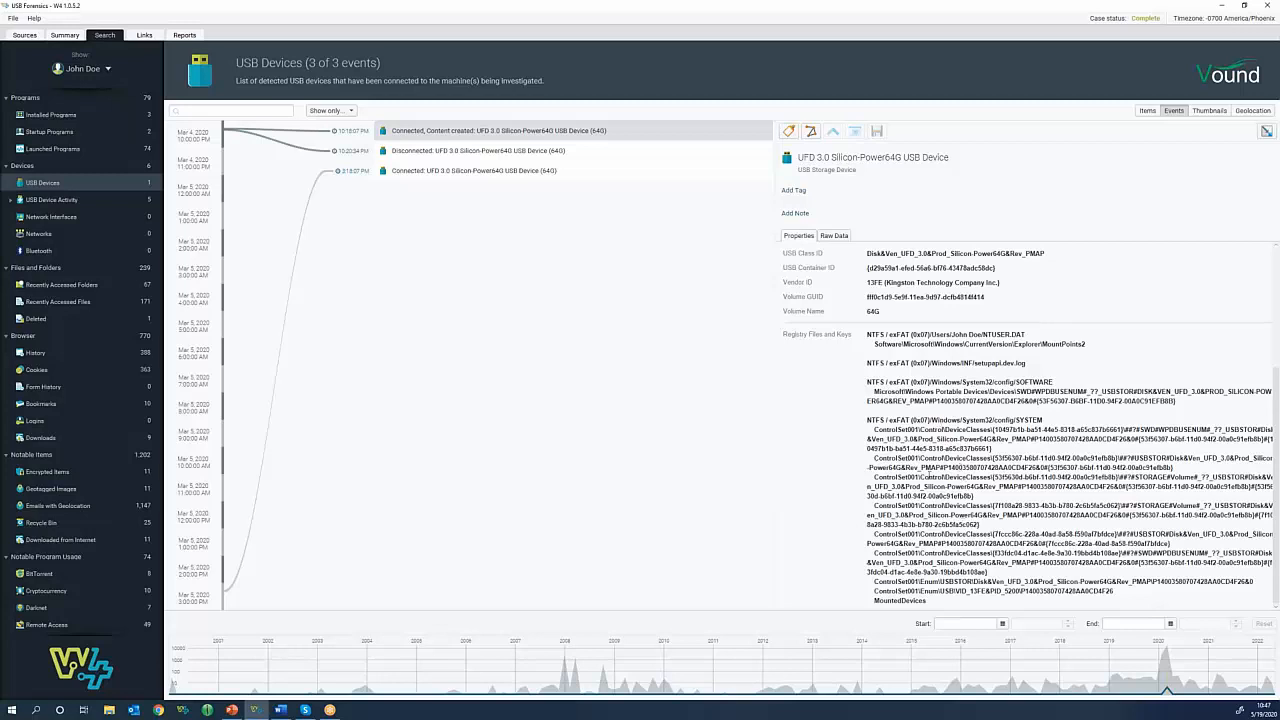
pyautogui.scroll(3, 902, 437)
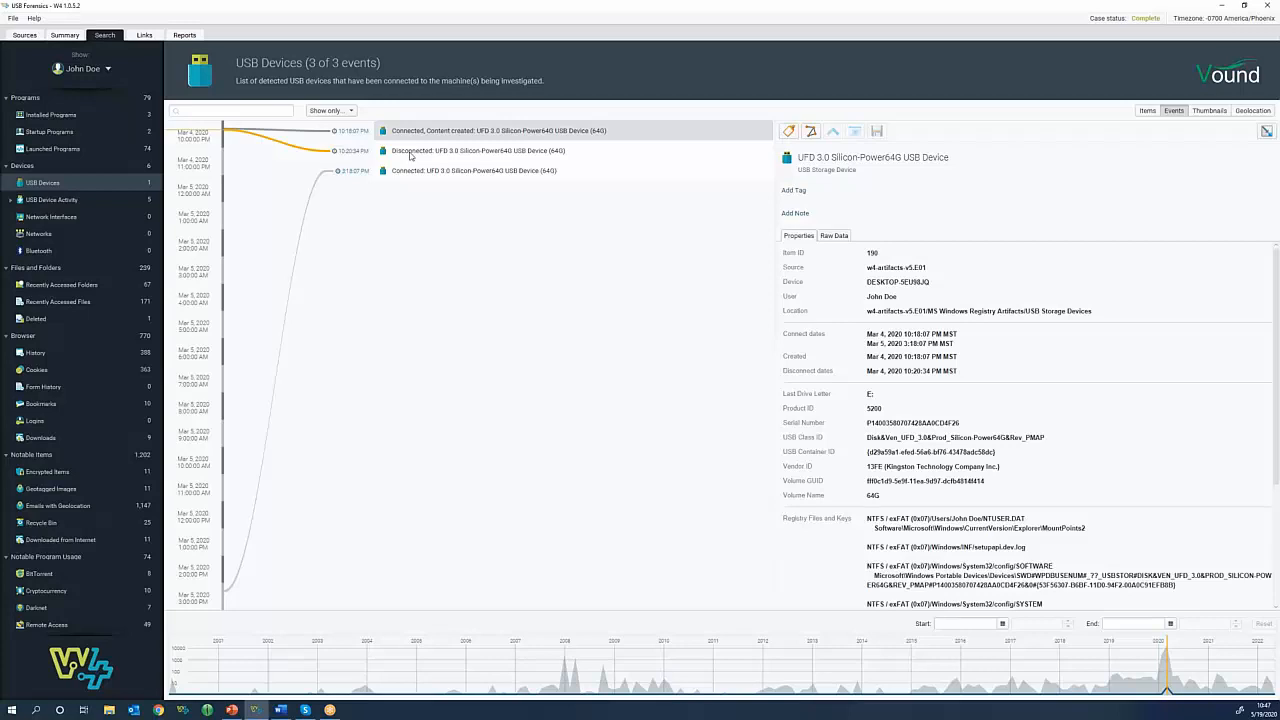
# - Tag the first connection event and the disconnection event with a new red tag named Incident
pyautogui.click(410, 155)
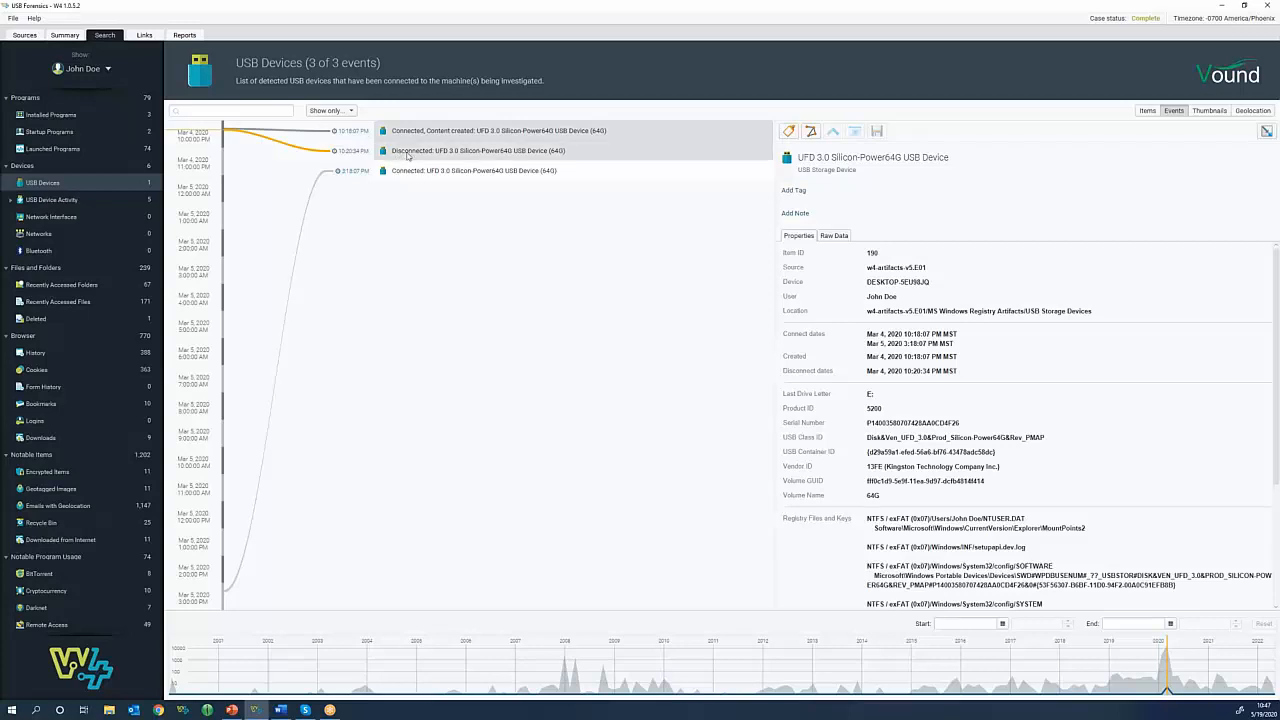
pyautogui.click(472, 142)
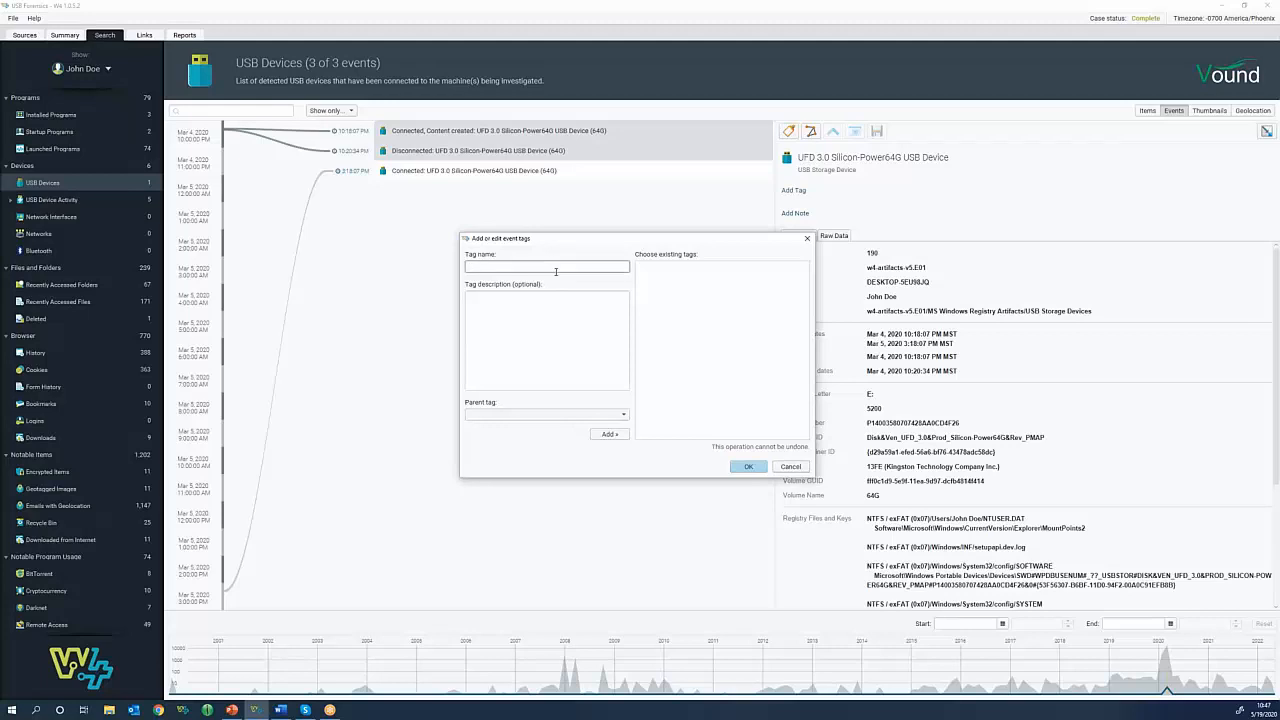
pyautogui.write('incident')
pyautogui.click(607, 436)
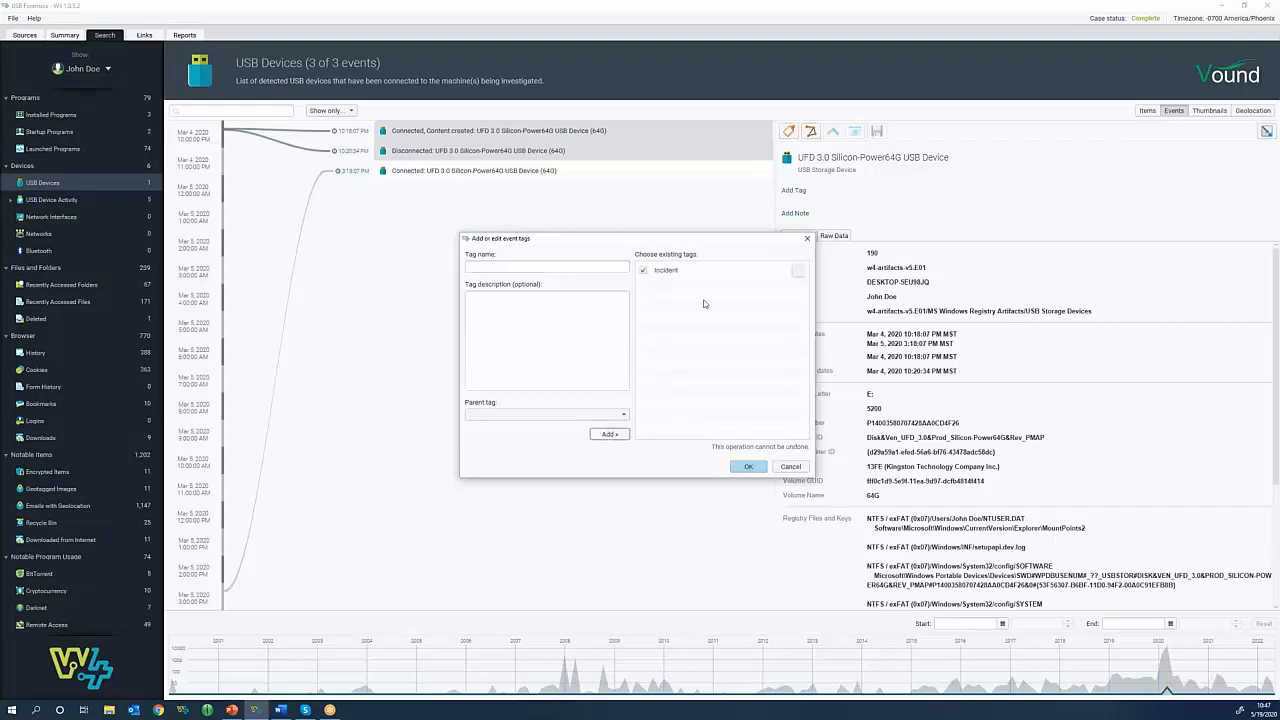
pyautogui.moveTo(677, 245); pyautogui.dragTo(612, 234)
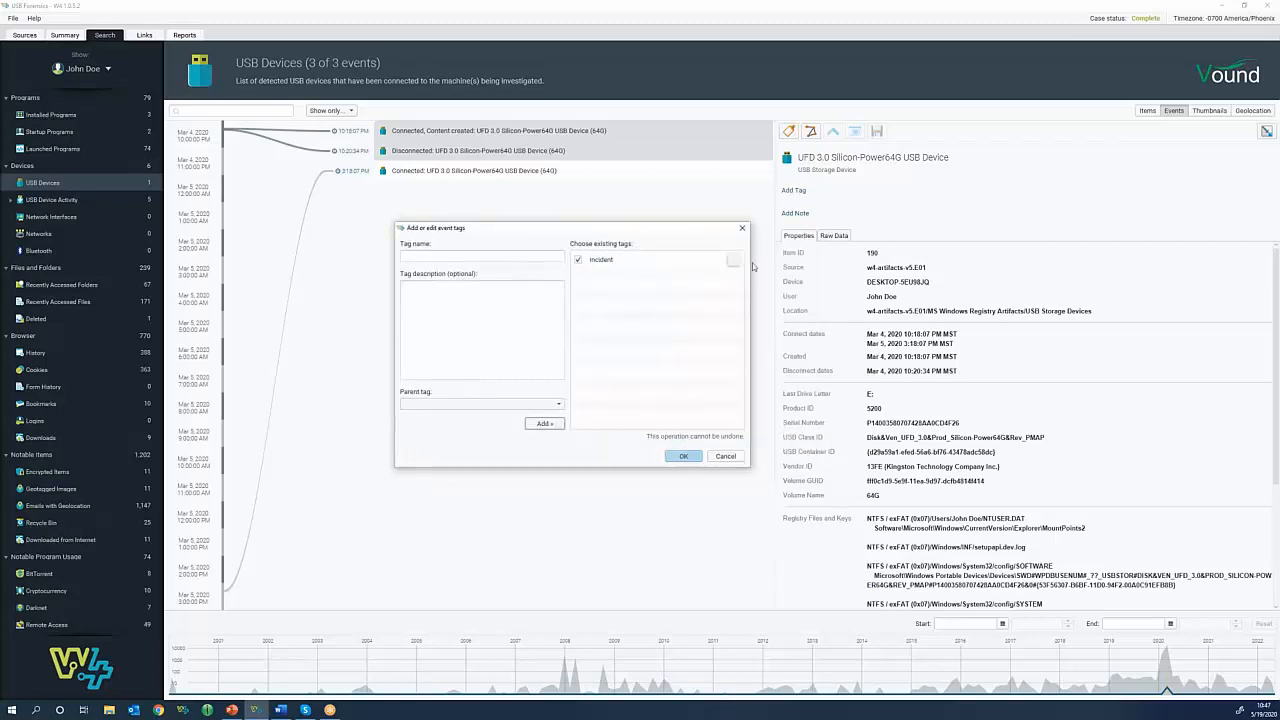
pyautogui.click(734, 260)
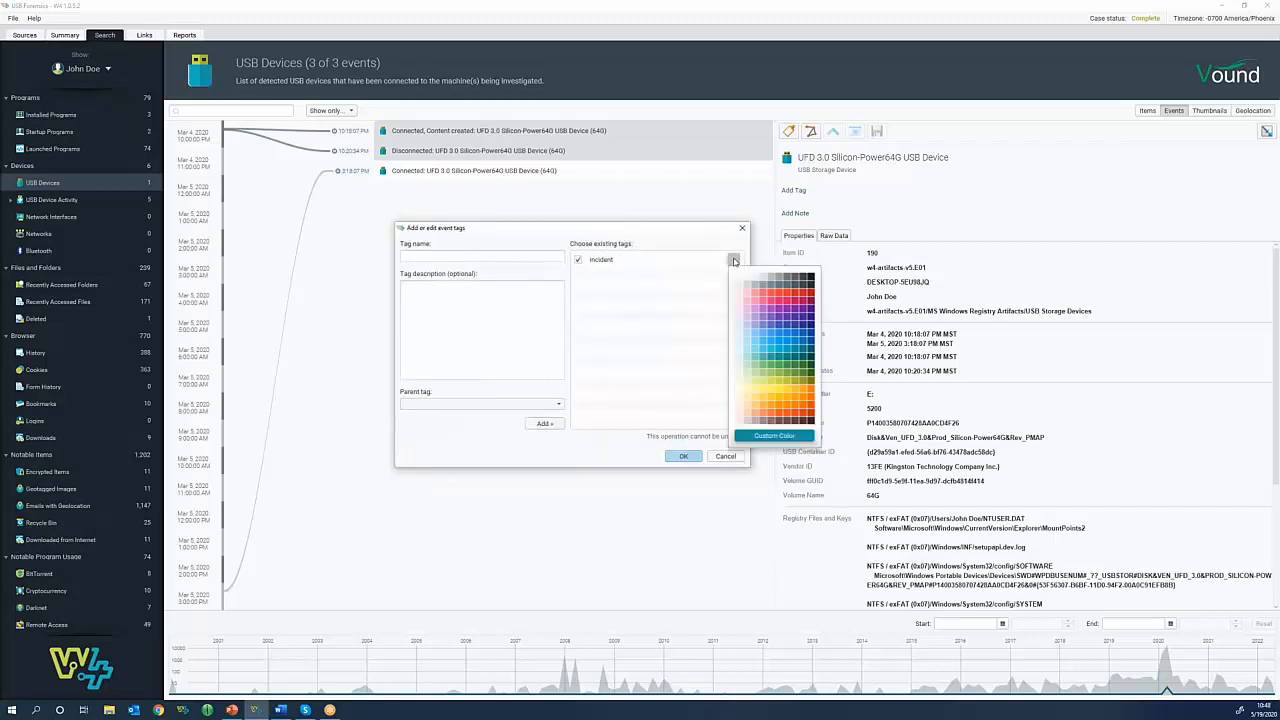
pyautogui.click(790, 299)
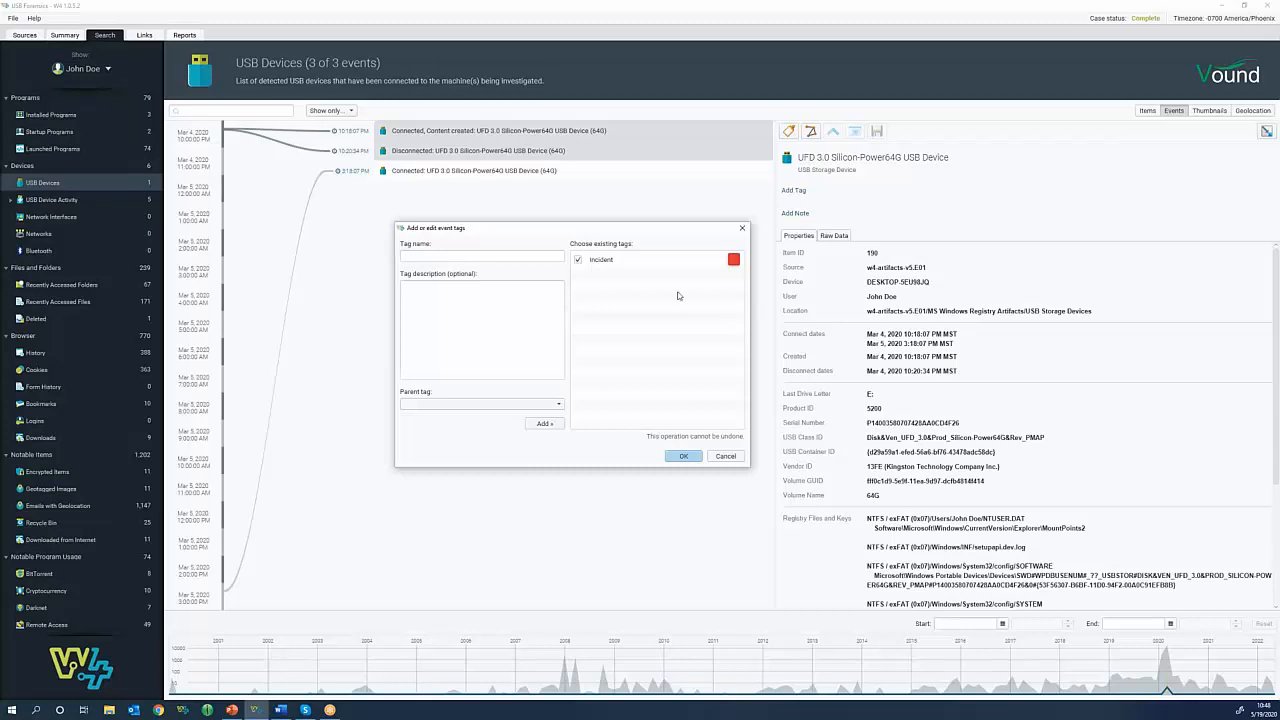
pyautogui.click(679, 457)
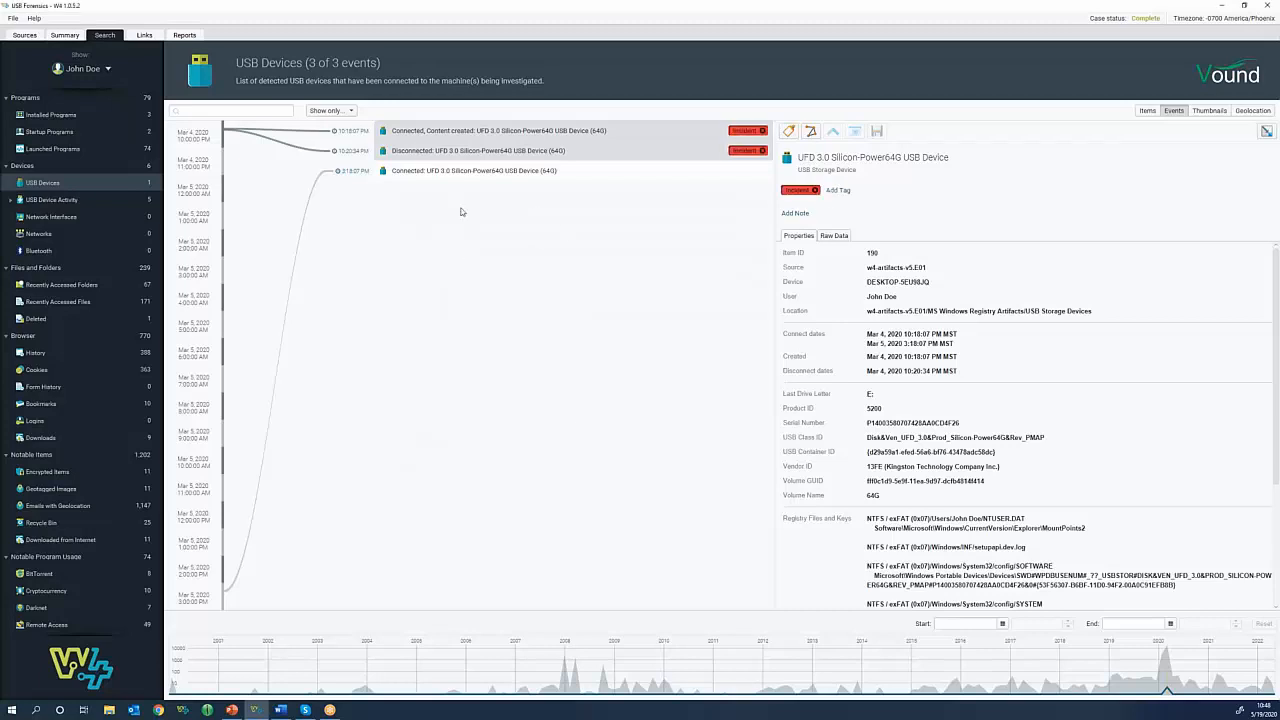
# - Add the note "First time device was connected" to the first USB connection event
pyautogui.click(460, 152)
pyautogui.rightClick(446, 137)
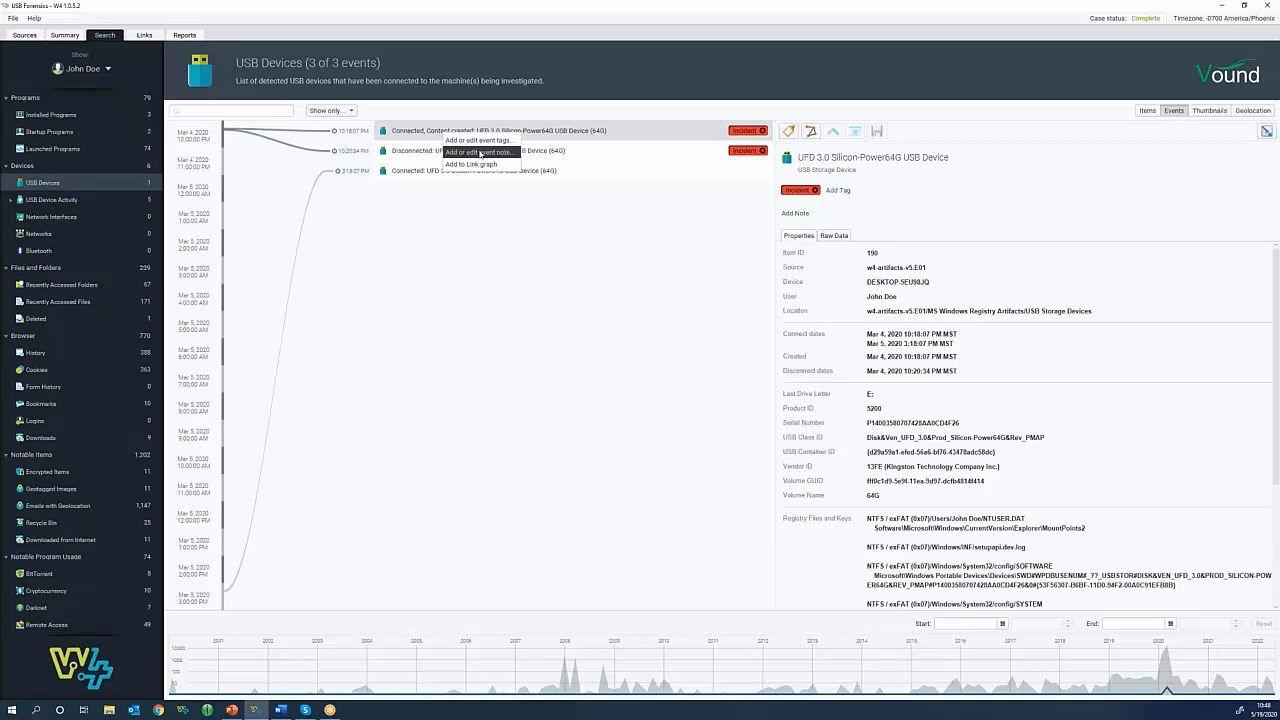
pyautogui.click(480, 152)
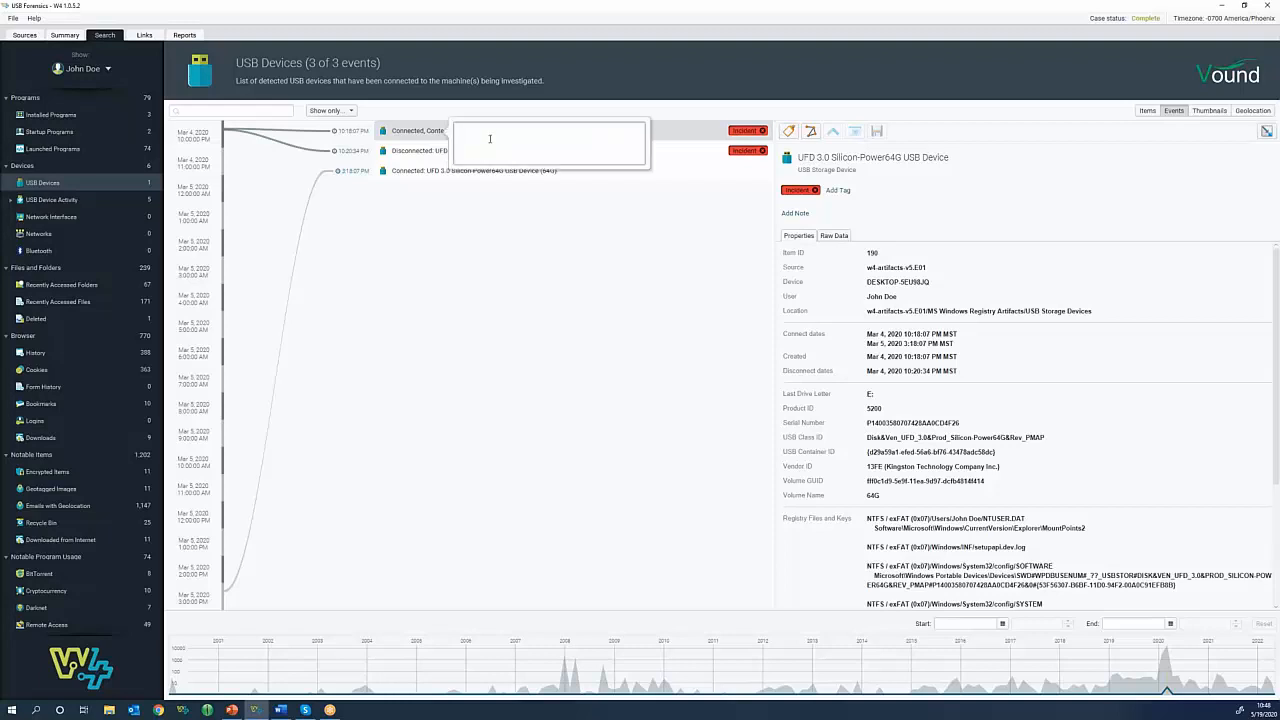
pyautogui.write('First time device was connected')
pyautogui.press('Return')
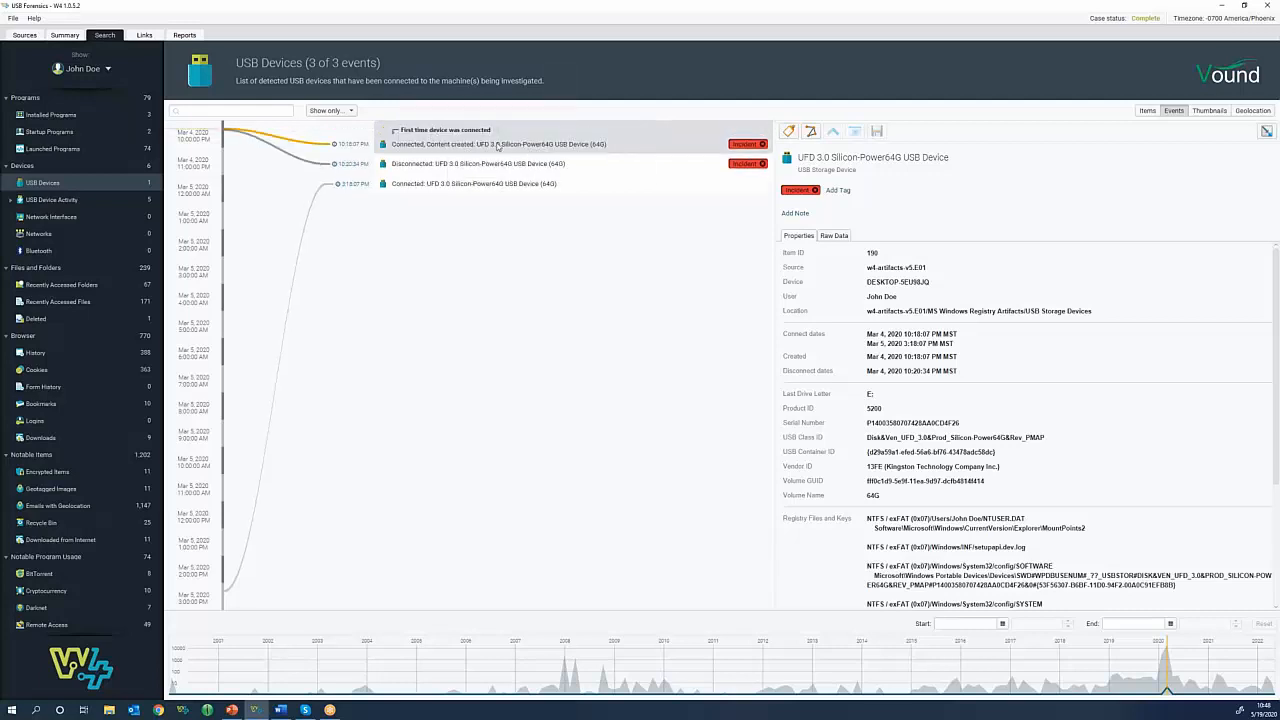
pyautogui.click(448, 165)
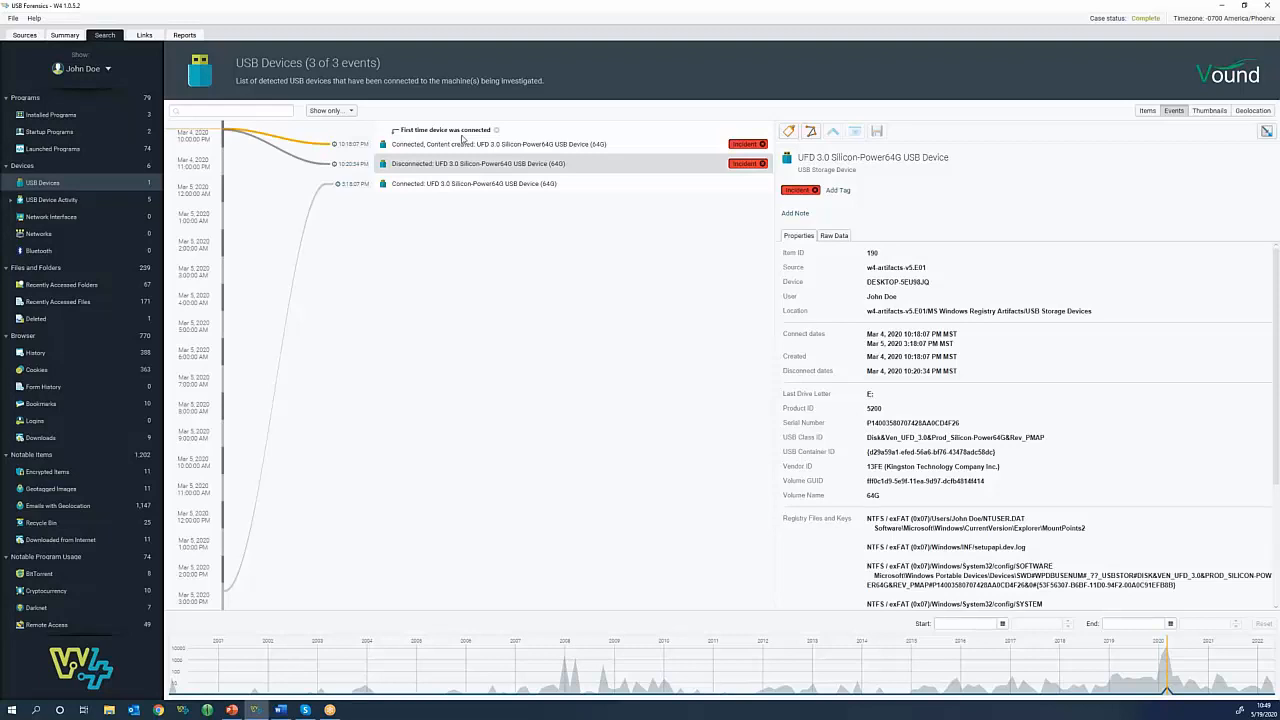
pyautogui.click(428, 150)
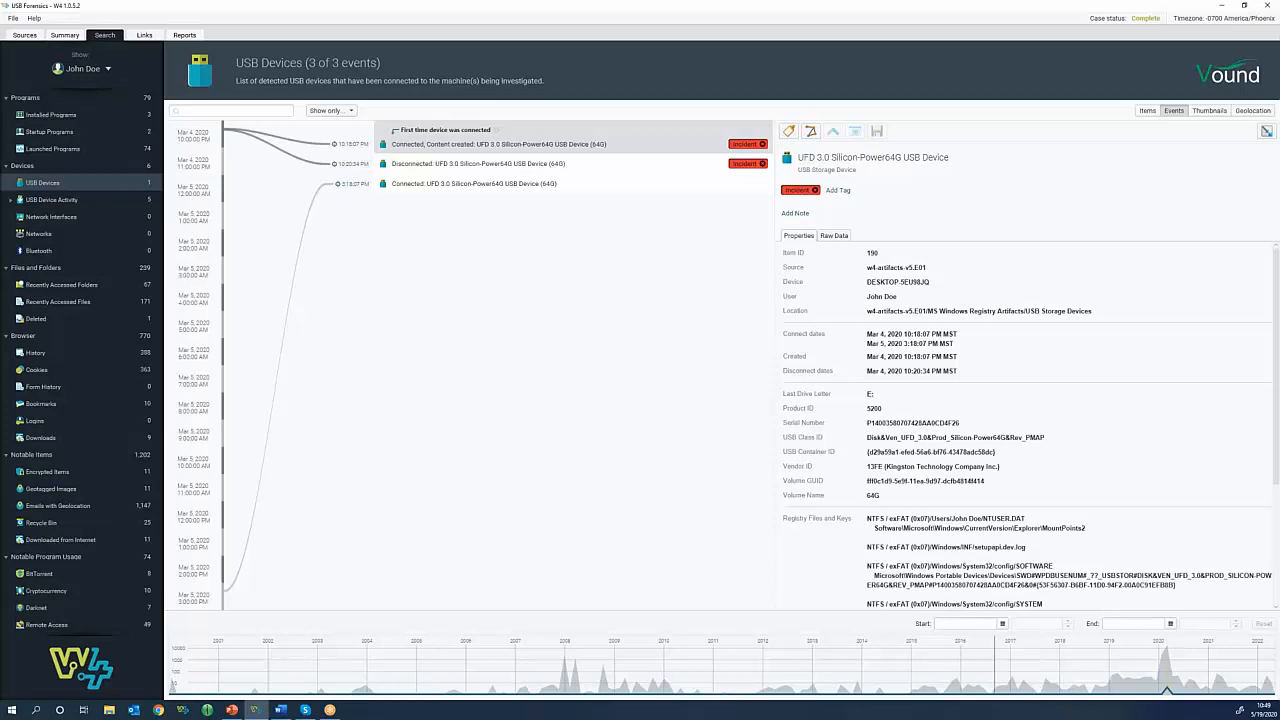
# - Set the start date of the timeline filter to Mar 4, 2020
pyautogui.click(970, 624)
pyautogui.click(965, 624)
pyautogui.click(1002, 624)
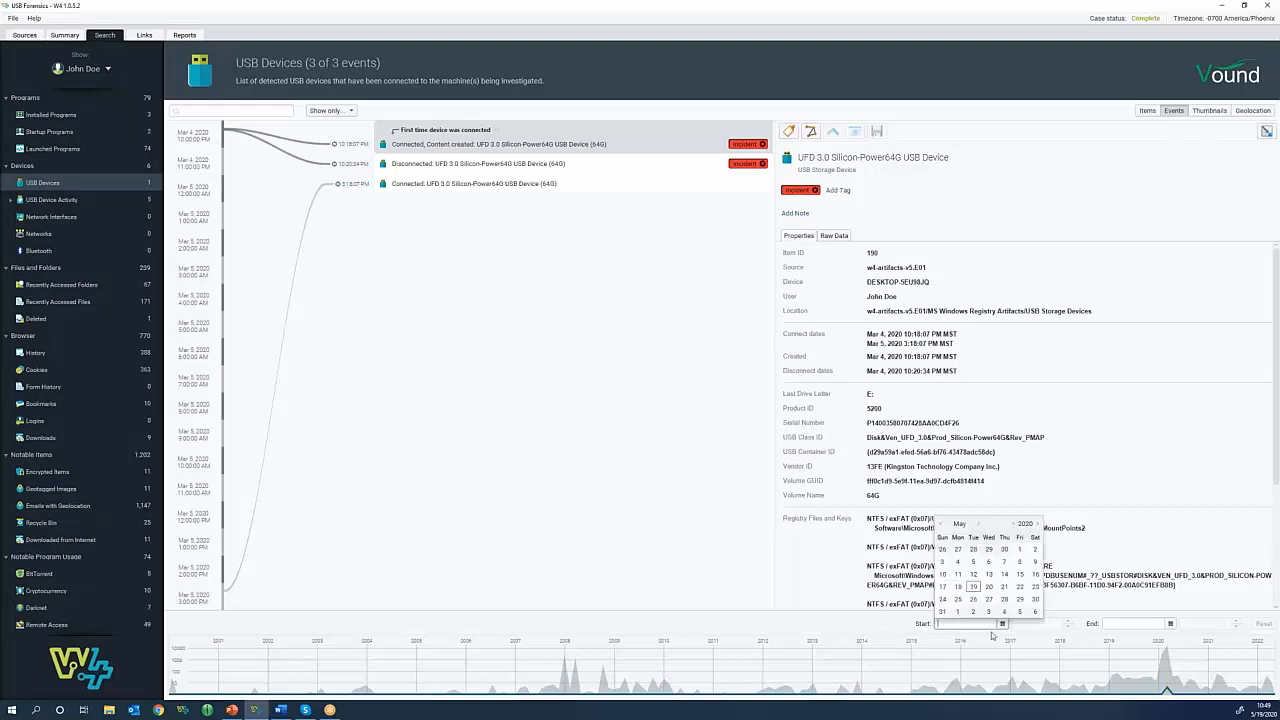
pyautogui.click(940, 524)
pyautogui.click(940, 524)
pyautogui.click(988, 549)
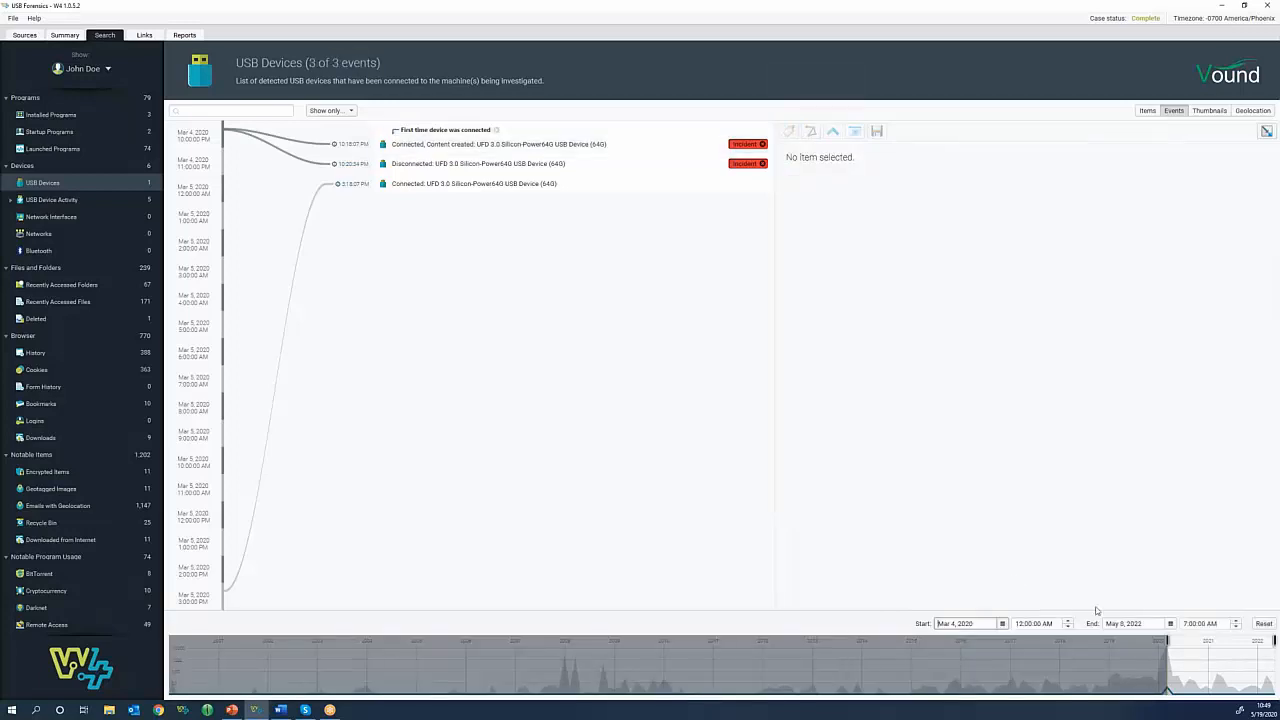
# - Set the end date of the timeline filter to Mar 4, 2020
pyautogui.click(1170, 624)
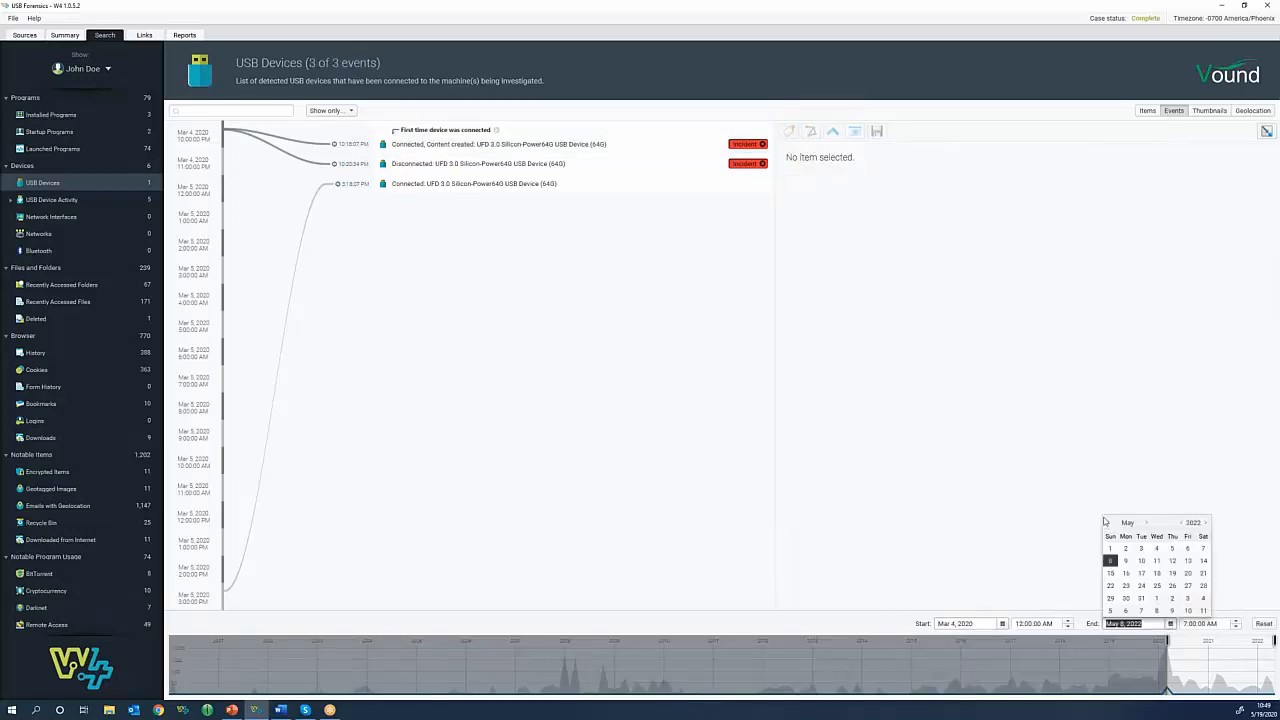
pyautogui.click(1108, 523)
pyautogui.click(1108, 523)
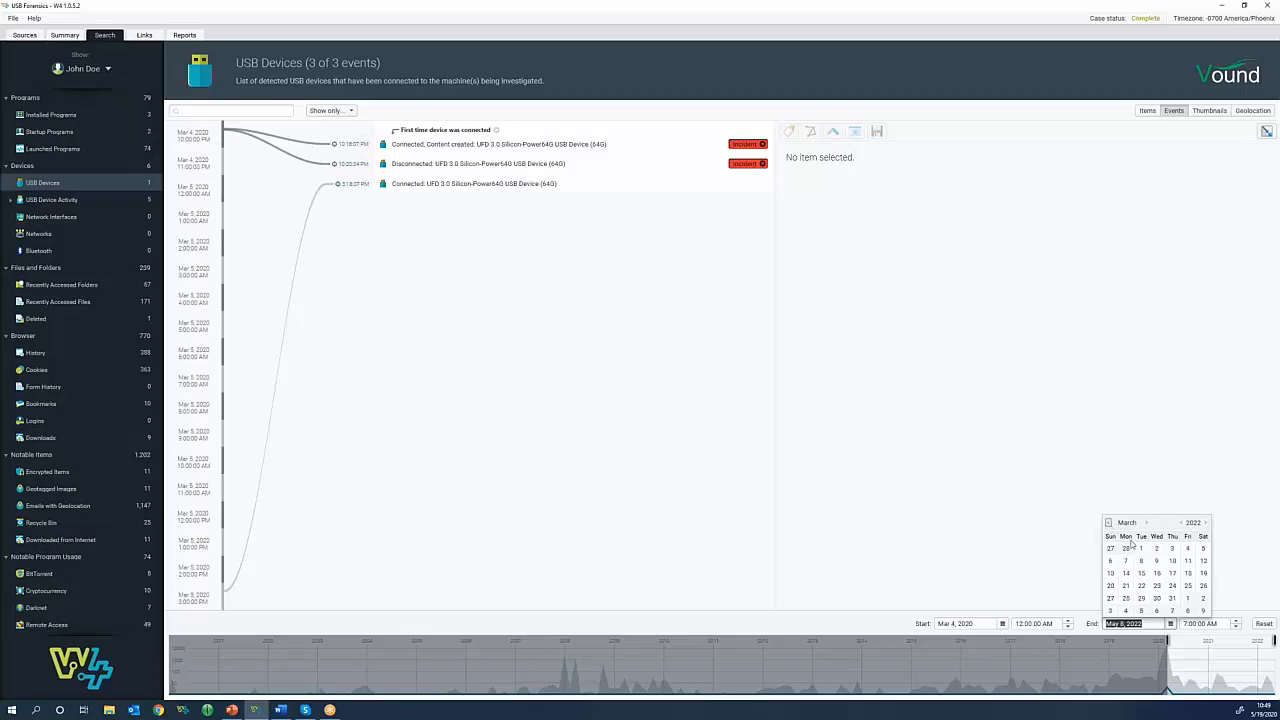
pyautogui.click(1187, 549)
pyautogui.click(1181, 523)
pyautogui.click(1181, 523)
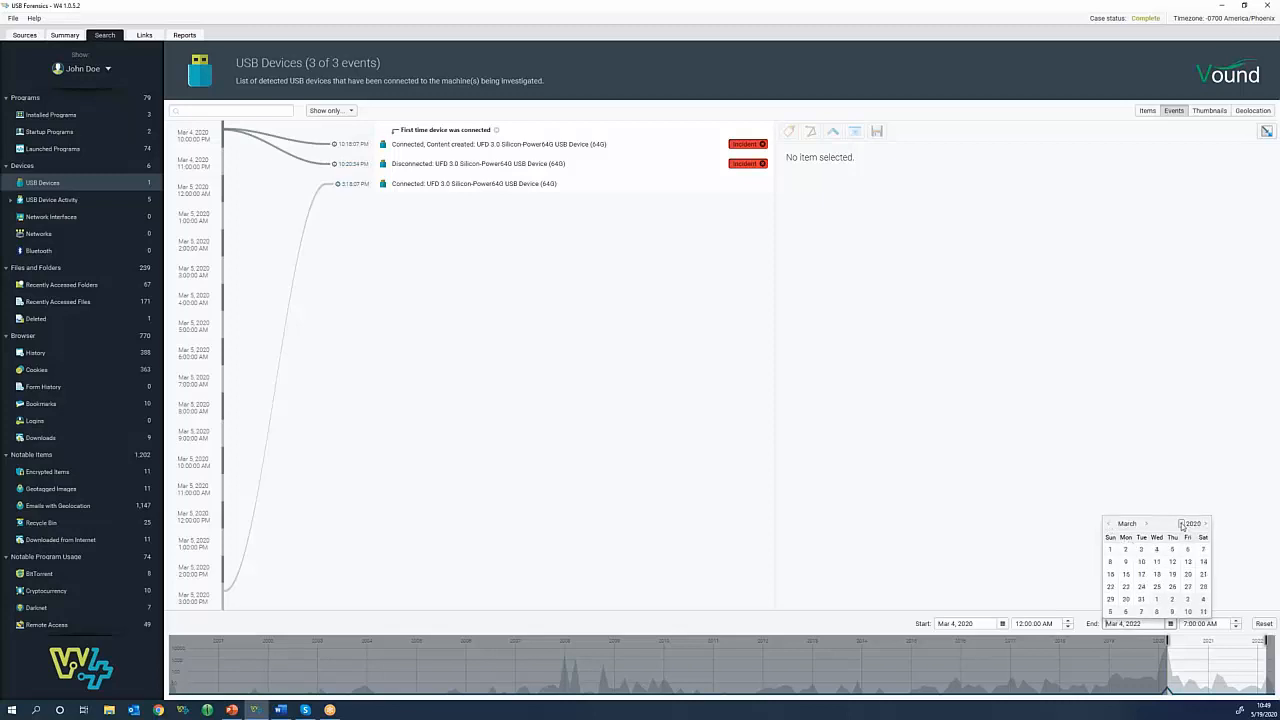
pyautogui.click(1157, 549)
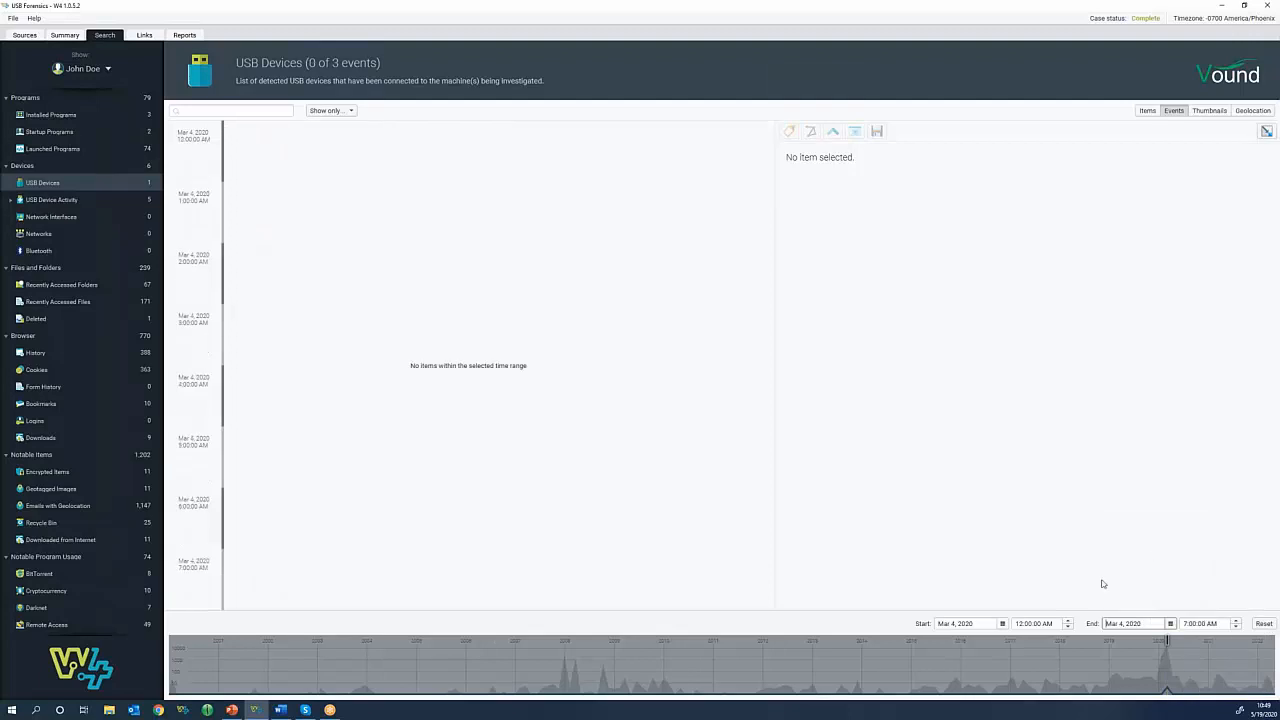
# - Set the end time of the timeline filter to 10:21 PM
pyautogui.click(1184, 623)
pyautogui.write('10:21')
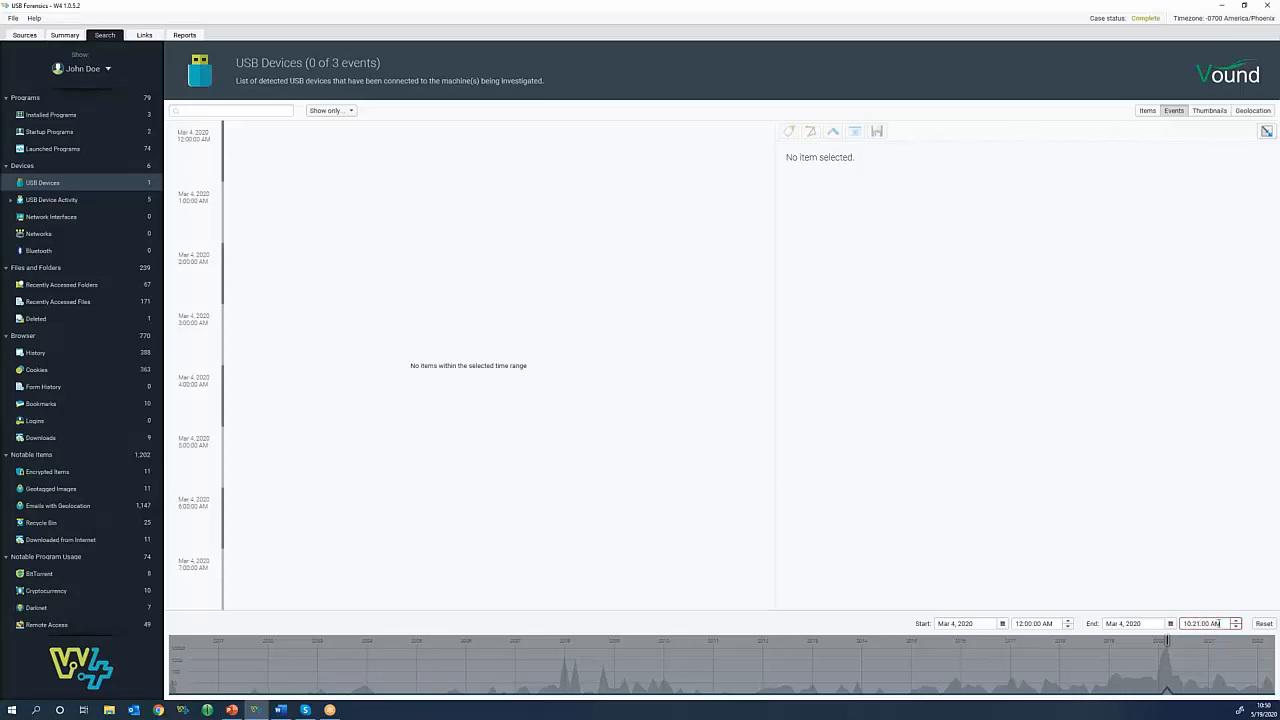
pyautogui.doubleClick(1216, 624)
pyautogui.write('PM')
pyautogui.press('Return')
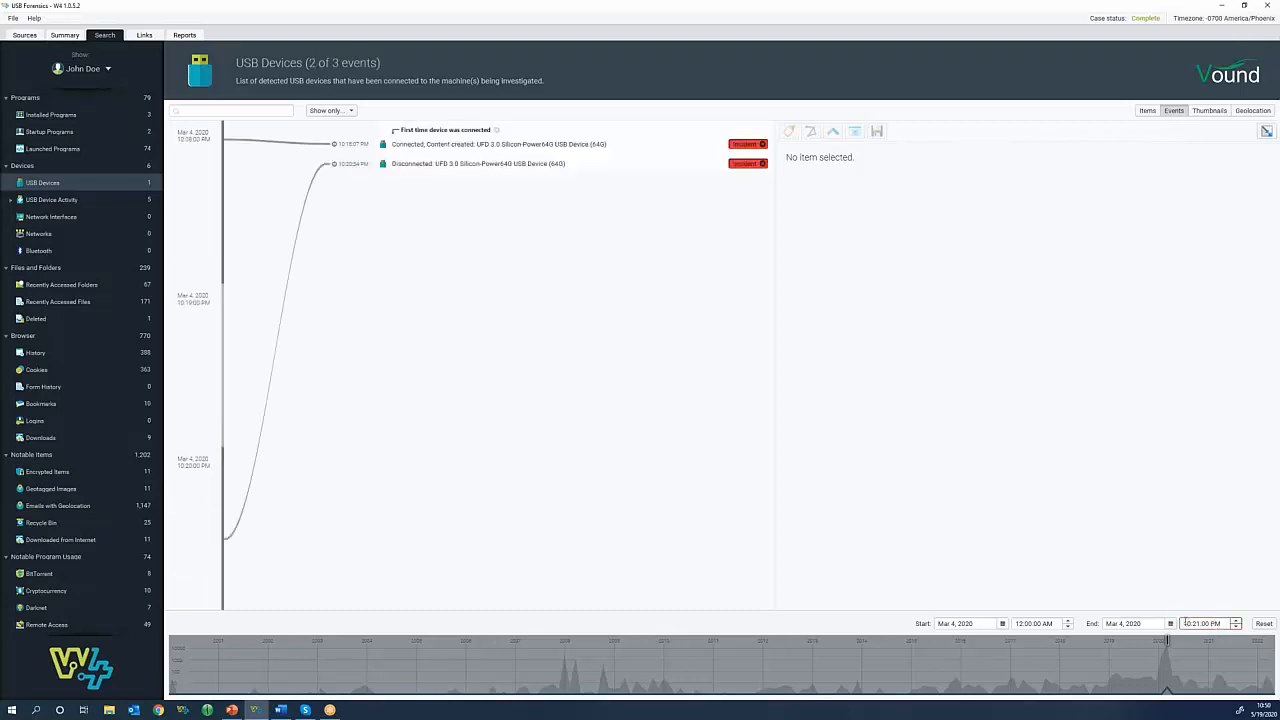
# - Set the start time of the timeline filter to 10:18 PM
pyautogui.click(1022, 627)
pyautogui.write('10')
pyautogui.click(1029, 622)
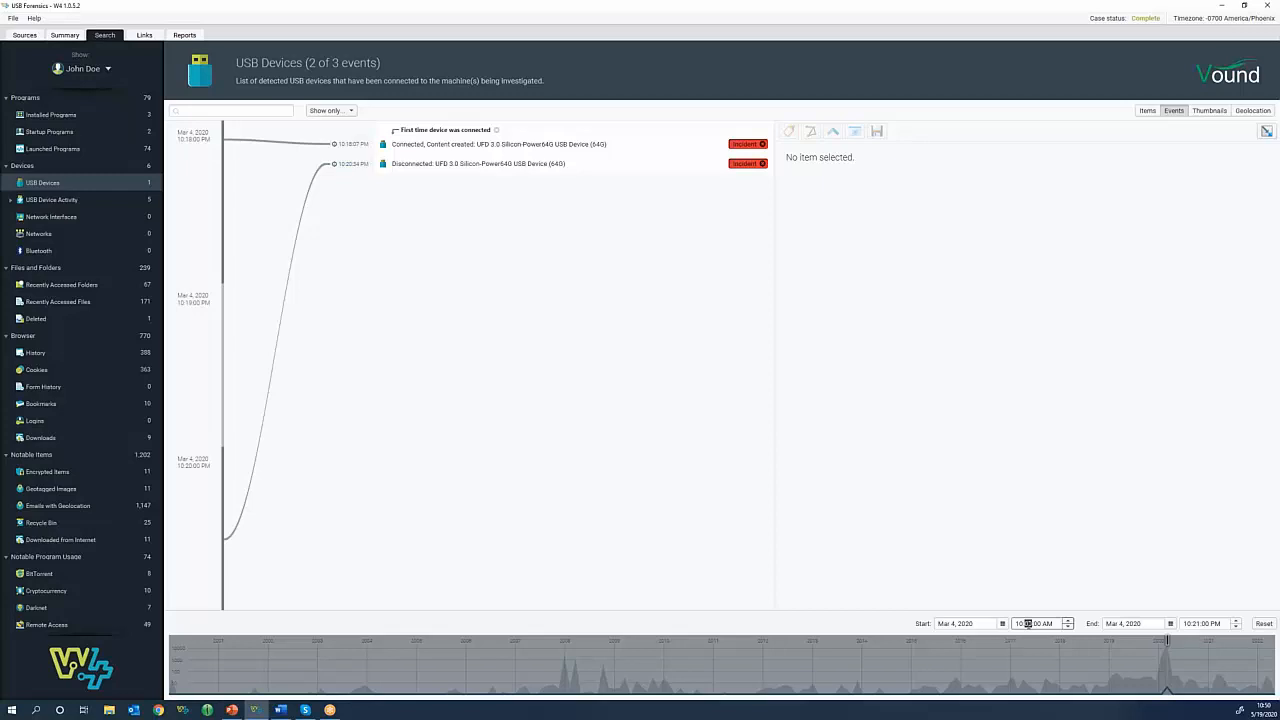
pyautogui.write('18')
pyautogui.press('BackSpace')
pyautogui.press('BackSpace')
pyautogui.press('BackSpace')
pyautogui.write('PM')
# - Show the events of all supported items within the filtered time window and review them
pyautogui.scroll(2, 119, 207)
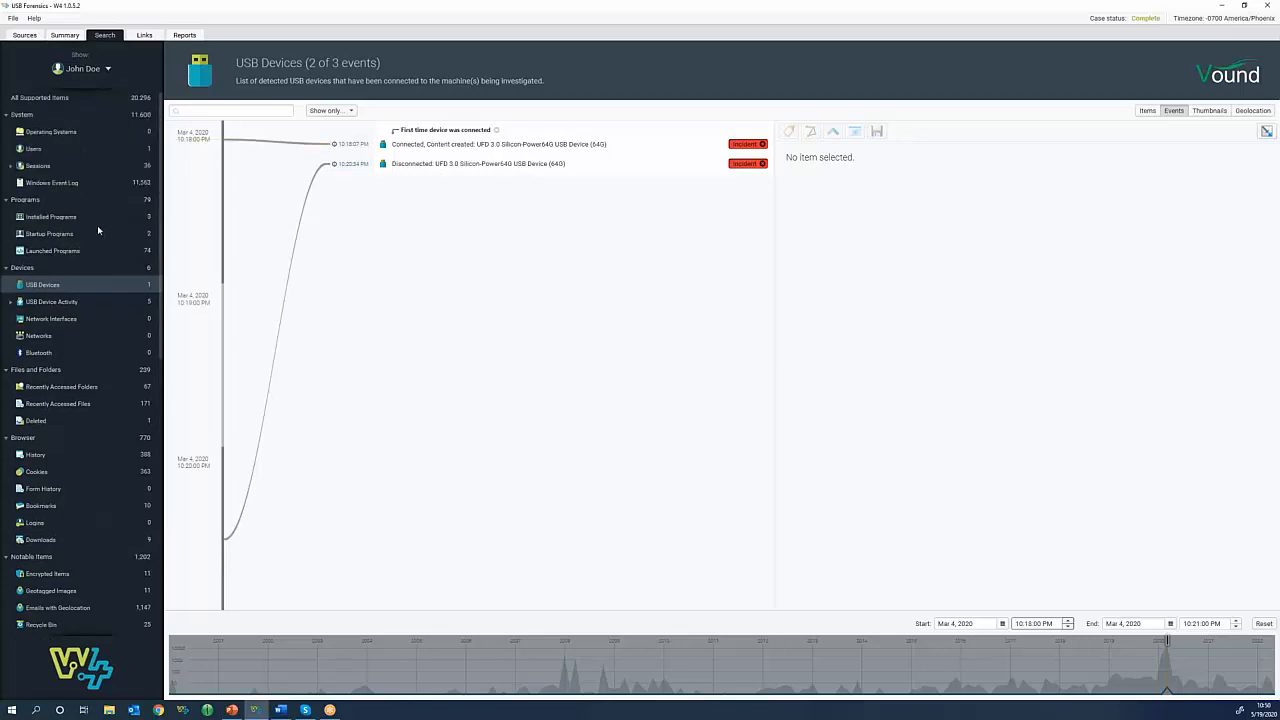
pyautogui.click(31, 100)
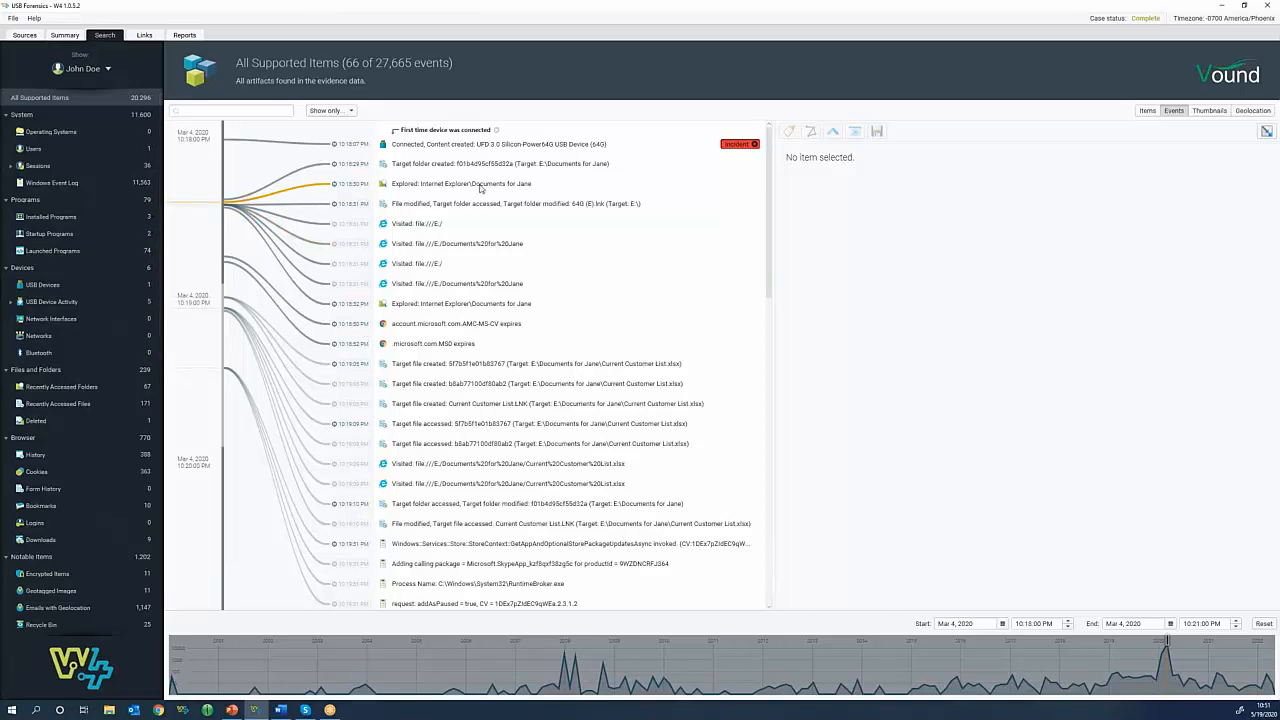
pyautogui.scroll(-2, 480, 190)
pyautogui.scroll(5, 484, 221)
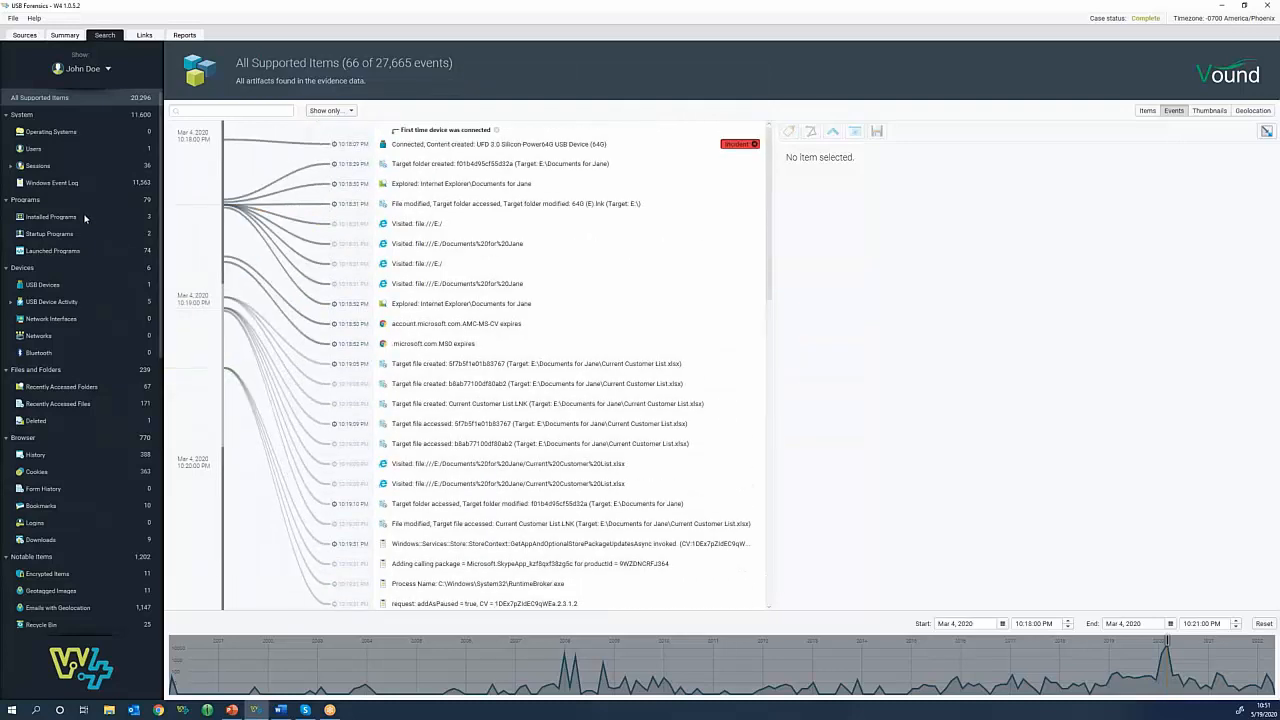
# - Show the USB Devices events together with the USB device activity of the UFD 3.0 Silicon-Power64G device
pyautogui.scroll(-4, 66, 231)
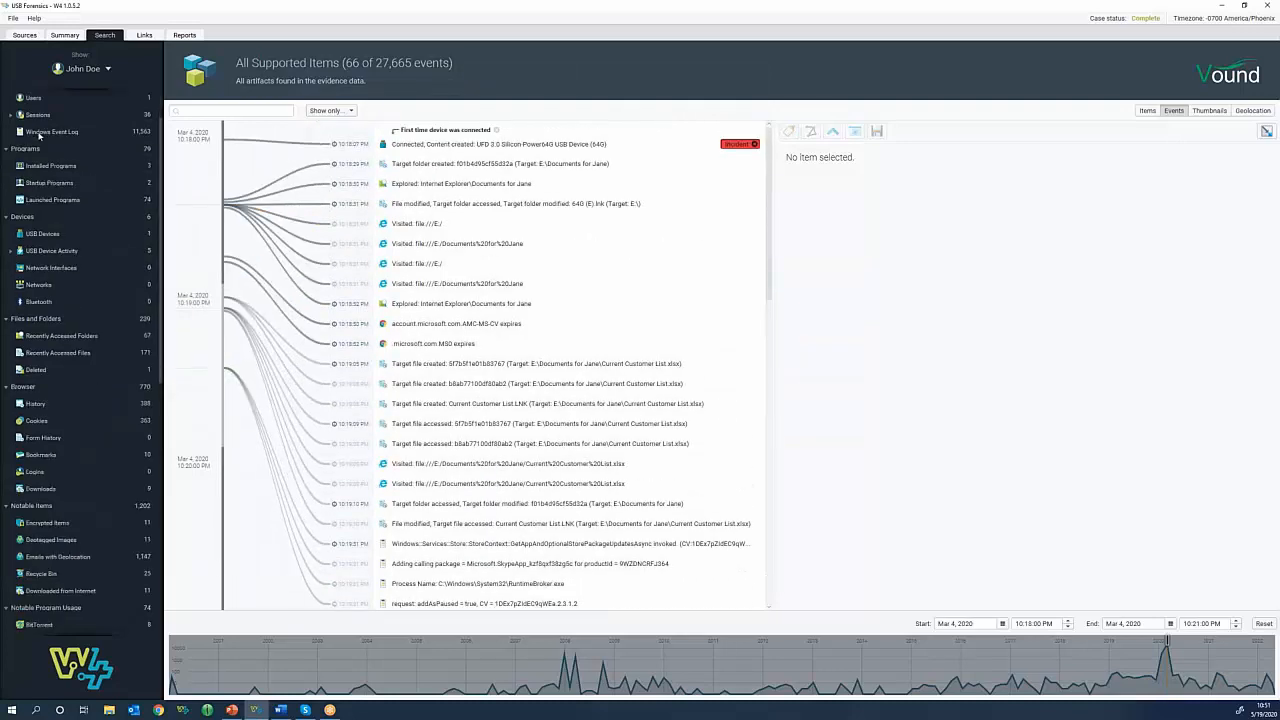
pyautogui.scroll(-5, 66, 235)
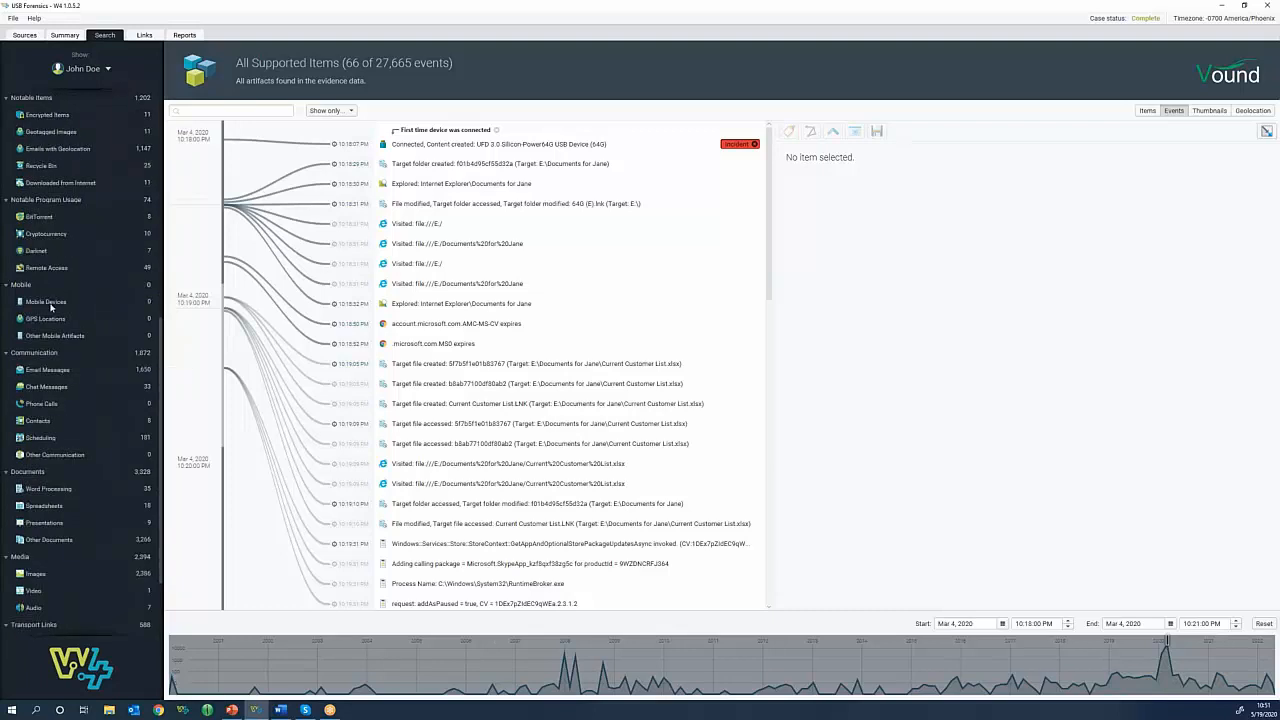
pyautogui.scroll(6, 50, 300)
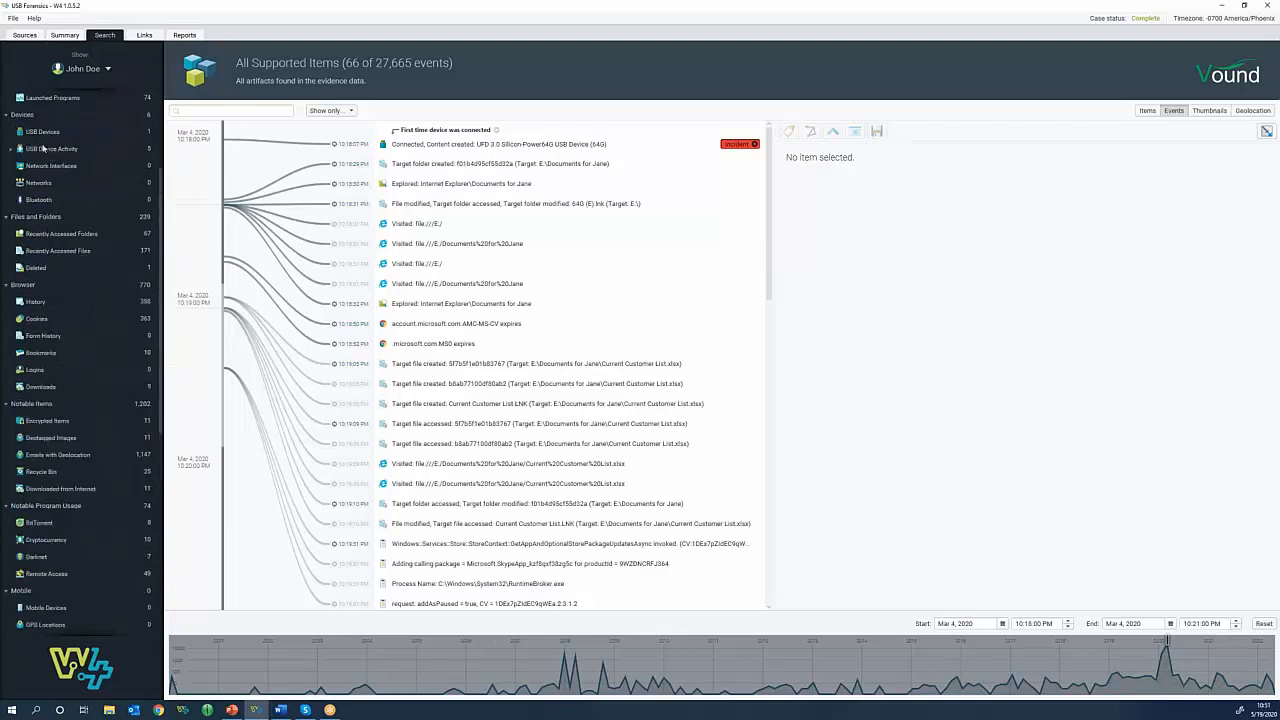
pyautogui.click(42, 131)
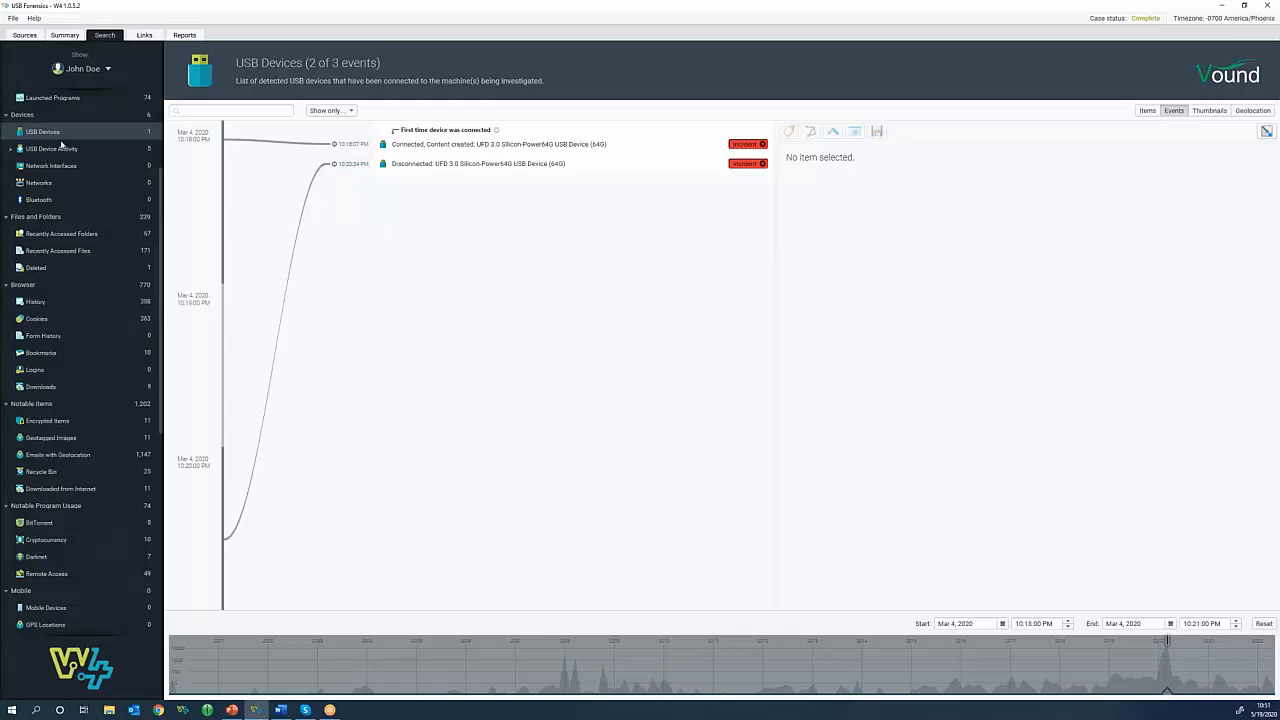
pyautogui.click(11, 149)
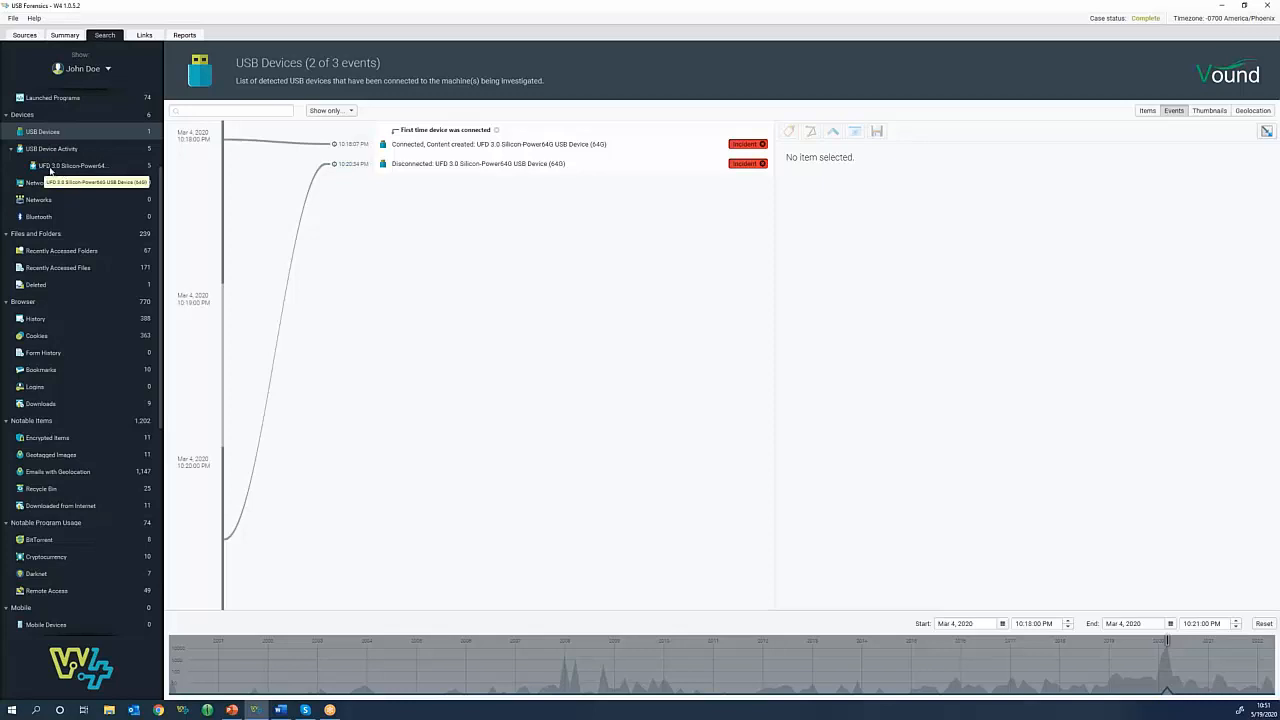
pyautogui.click(59, 167)
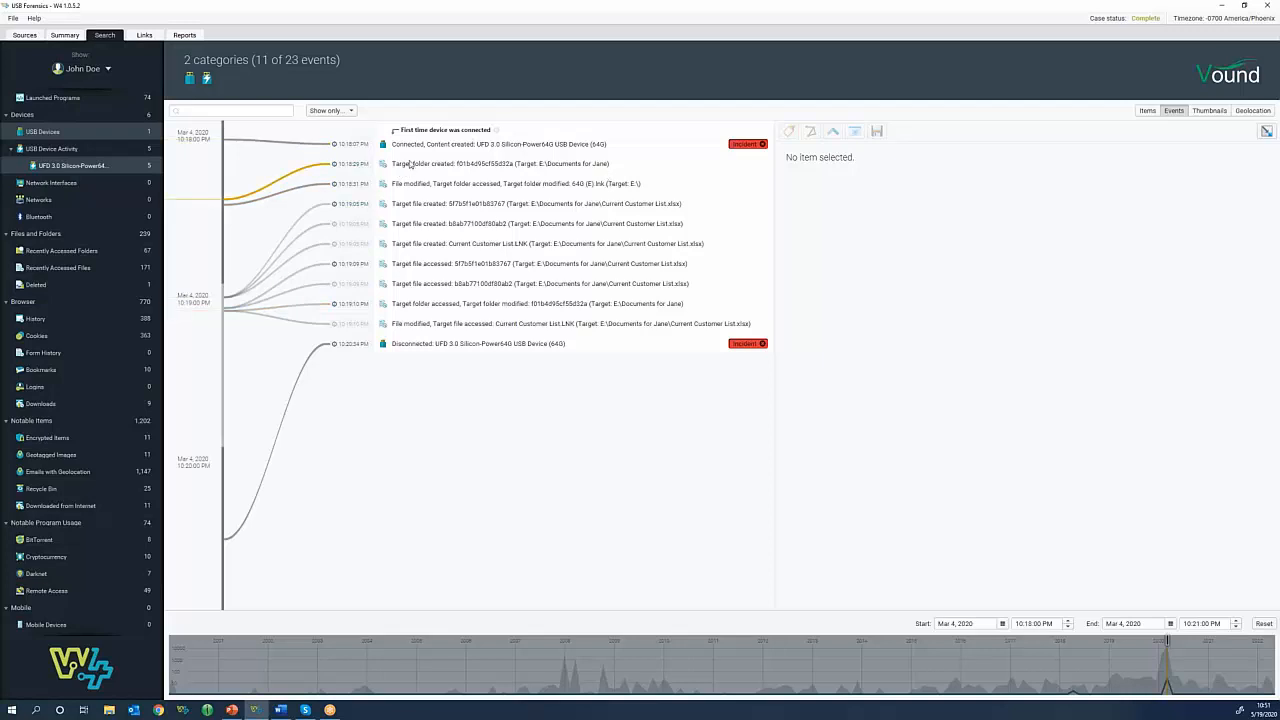
# - Examine the details of the target folder created event for f01b4d95cf55d32a and highlight its AutomaticDestinations location path
pyautogui.click(586, 172)
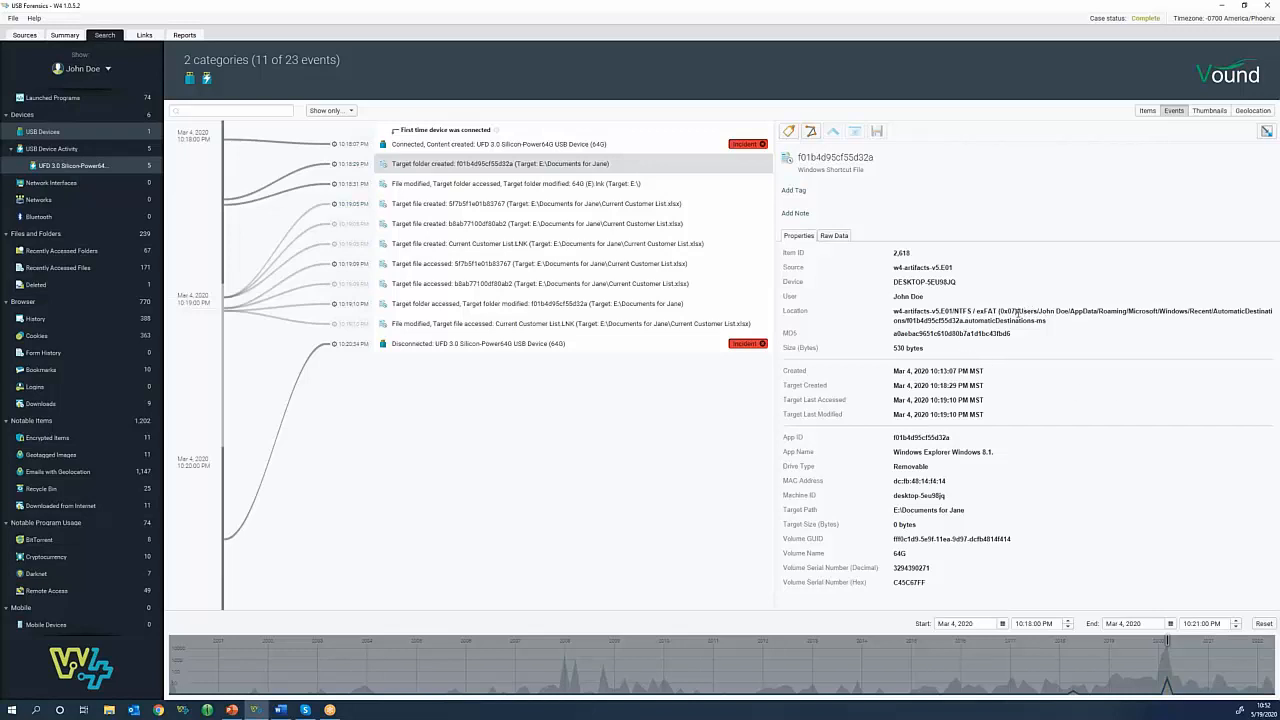
pyautogui.moveTo(1017, 311); pyautogui.dragTo(1218, 320)
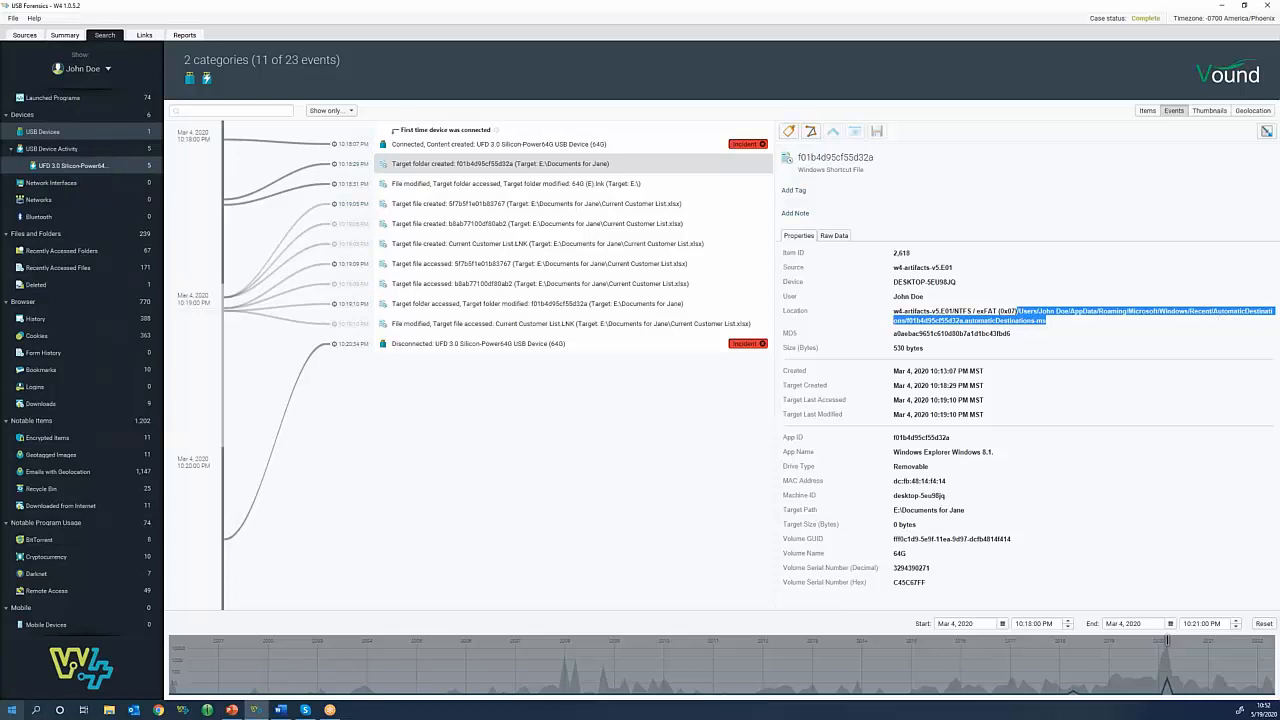
pyautogui.click(11, 708)
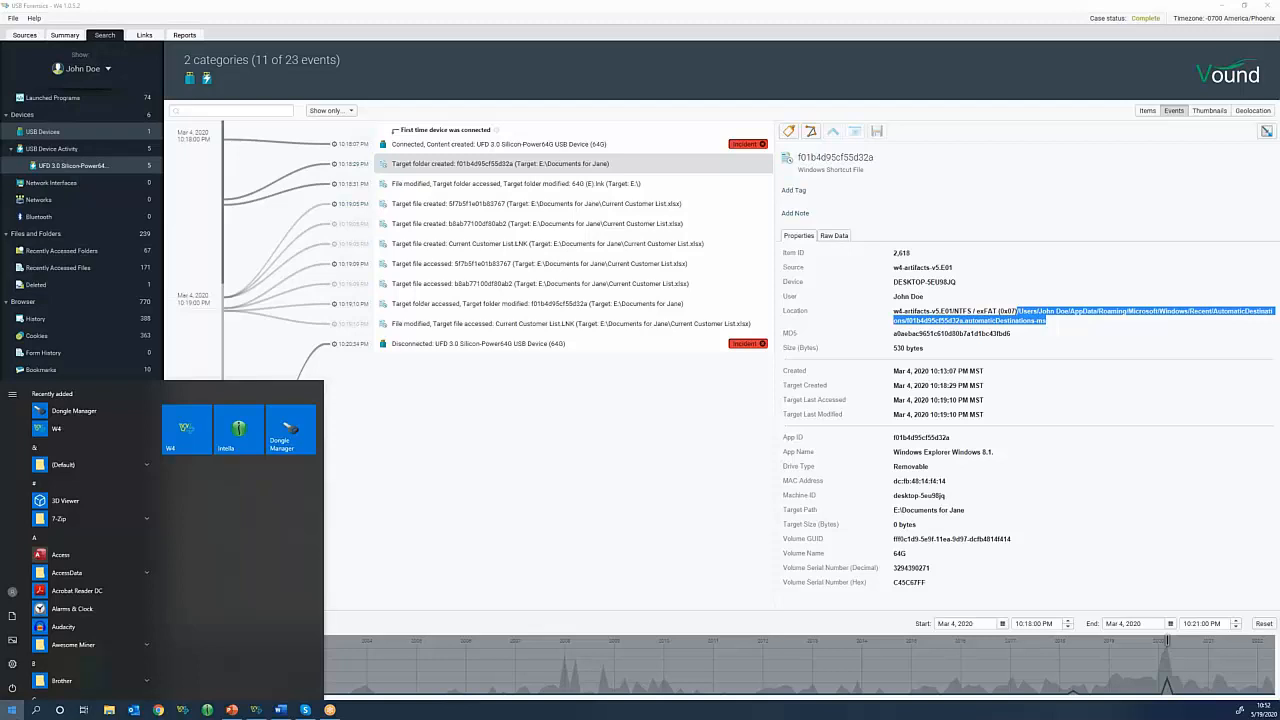
pyautogui.write('excel')
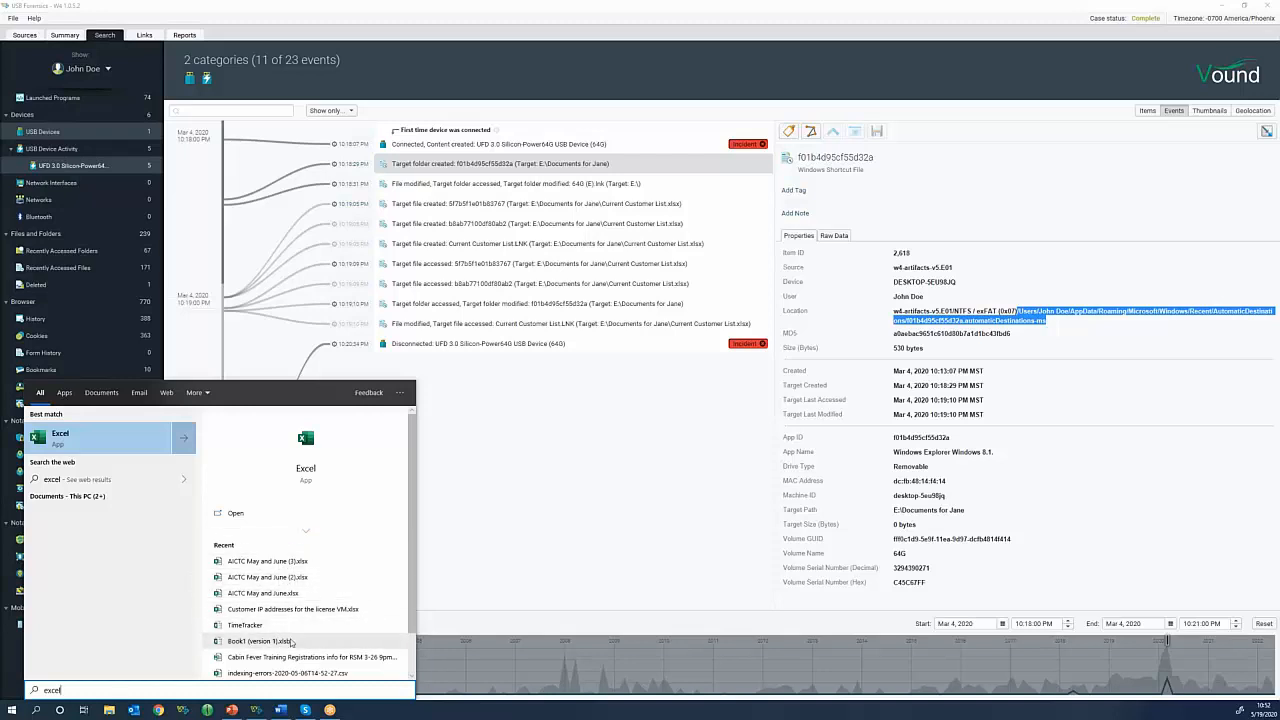
pyautogui.click(531, 168)
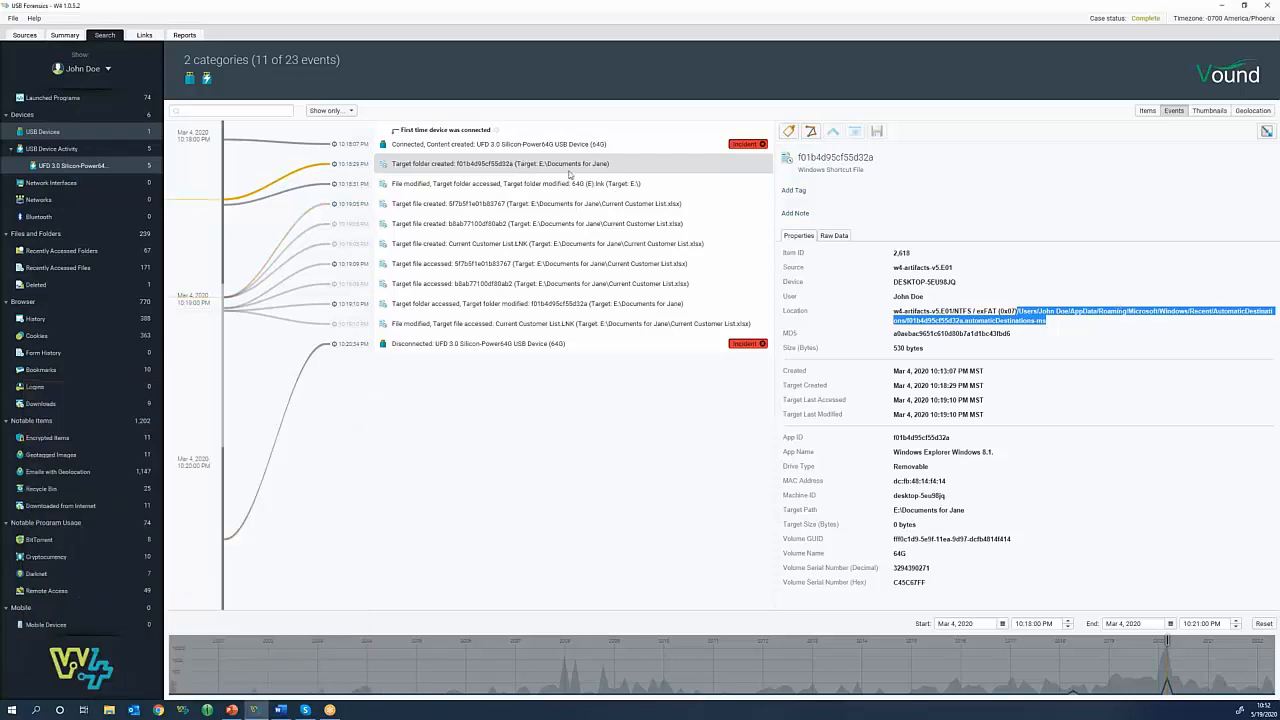
# - Tag all file and folder events between the device's connection and disconnection with the existing Incident tag
pyautogui.click(560, 184)
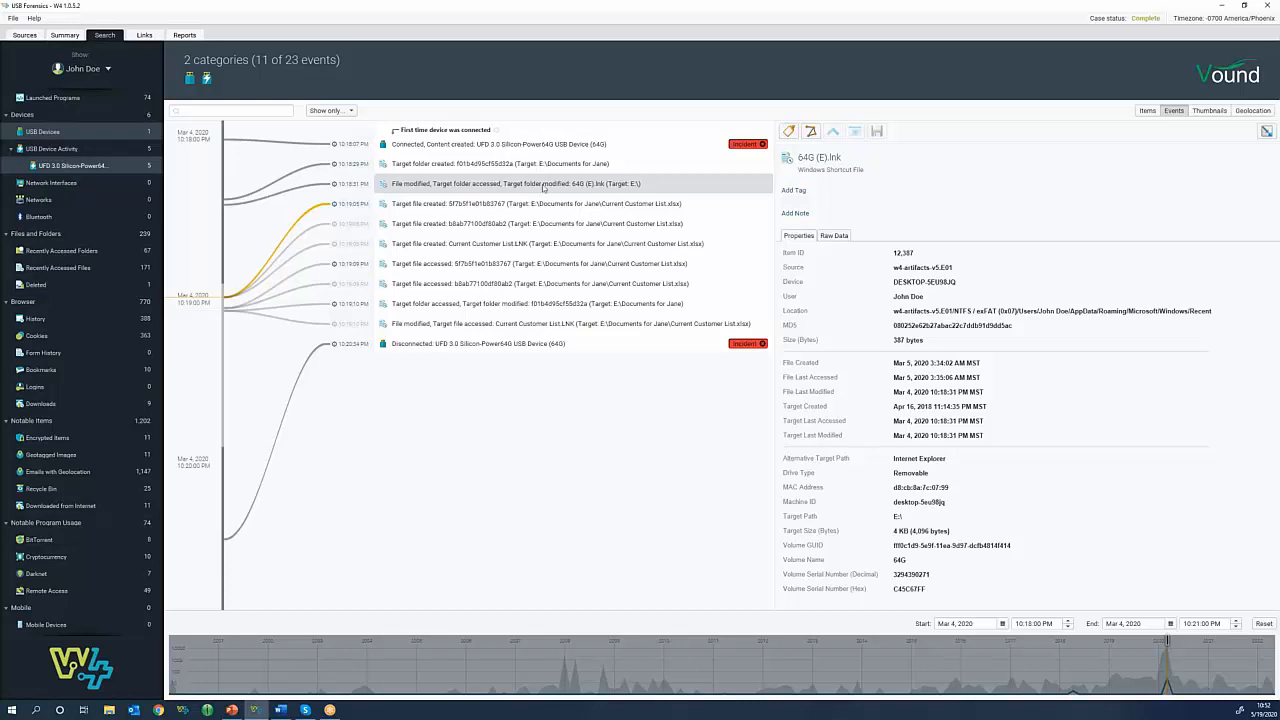
pyautogui.click(508, 167)
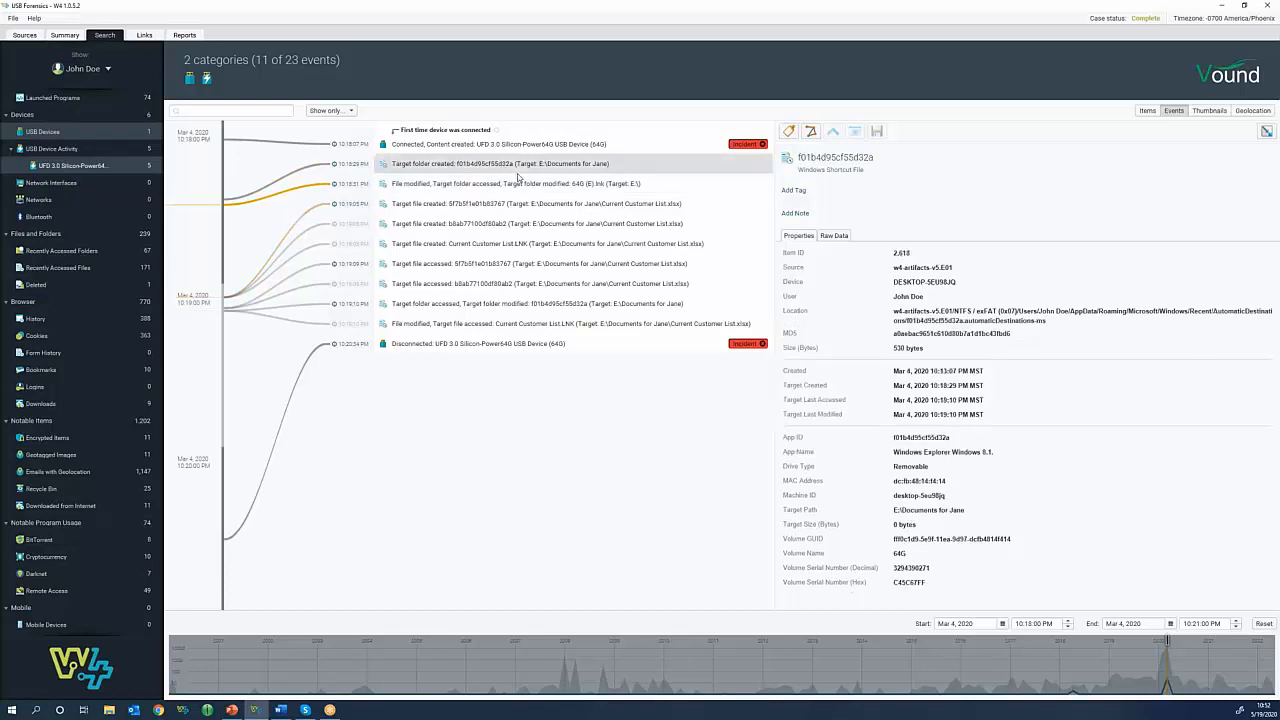
pyautogui.keyDown('shift'); pyautogui.click(551, 326); pyautogui.keyUp('shift')
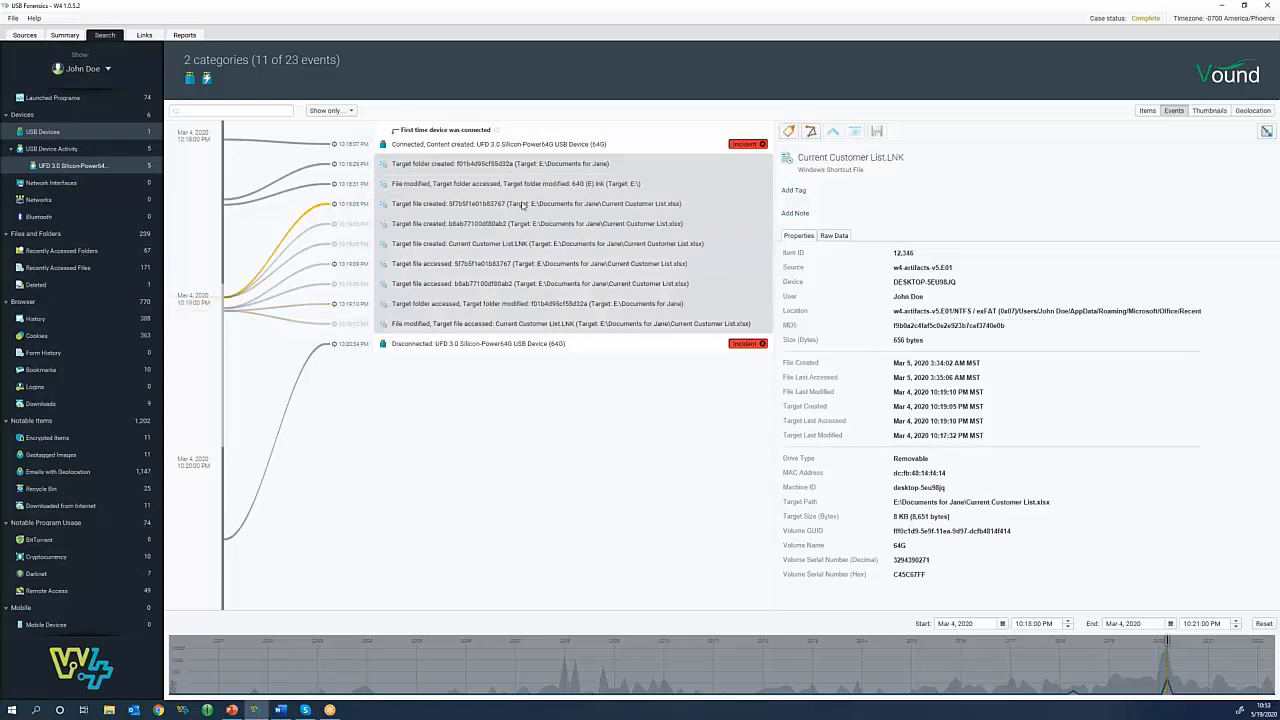
pyautogui.click(484, 213)
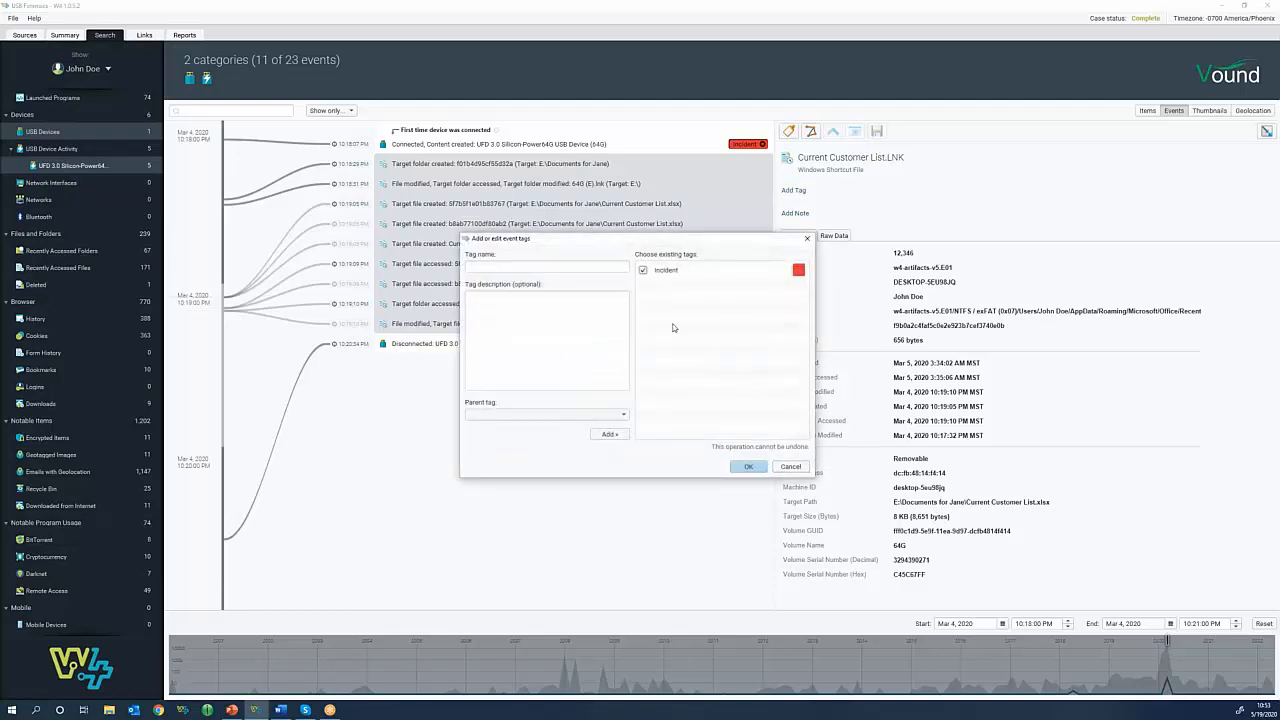
pyautogui.click(750, 467)
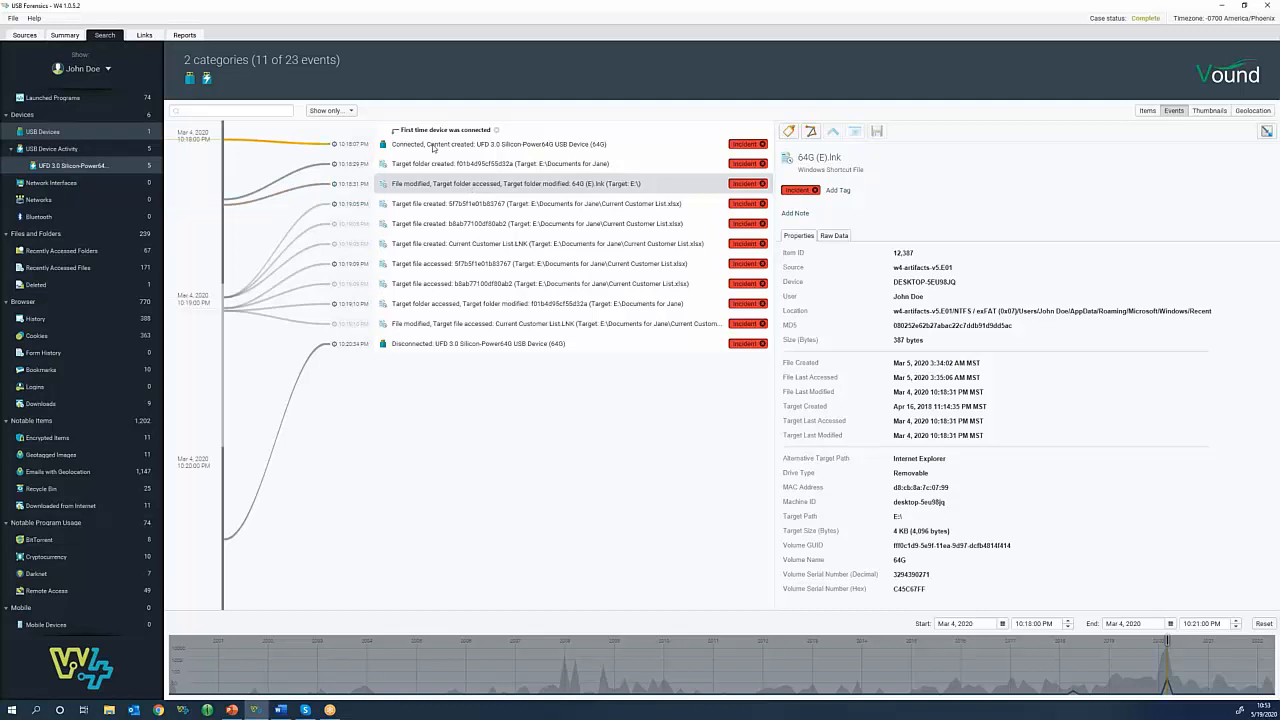
# - Review the device properties and registry keys of the first USB connection event
pyautogui.click(436, 148)
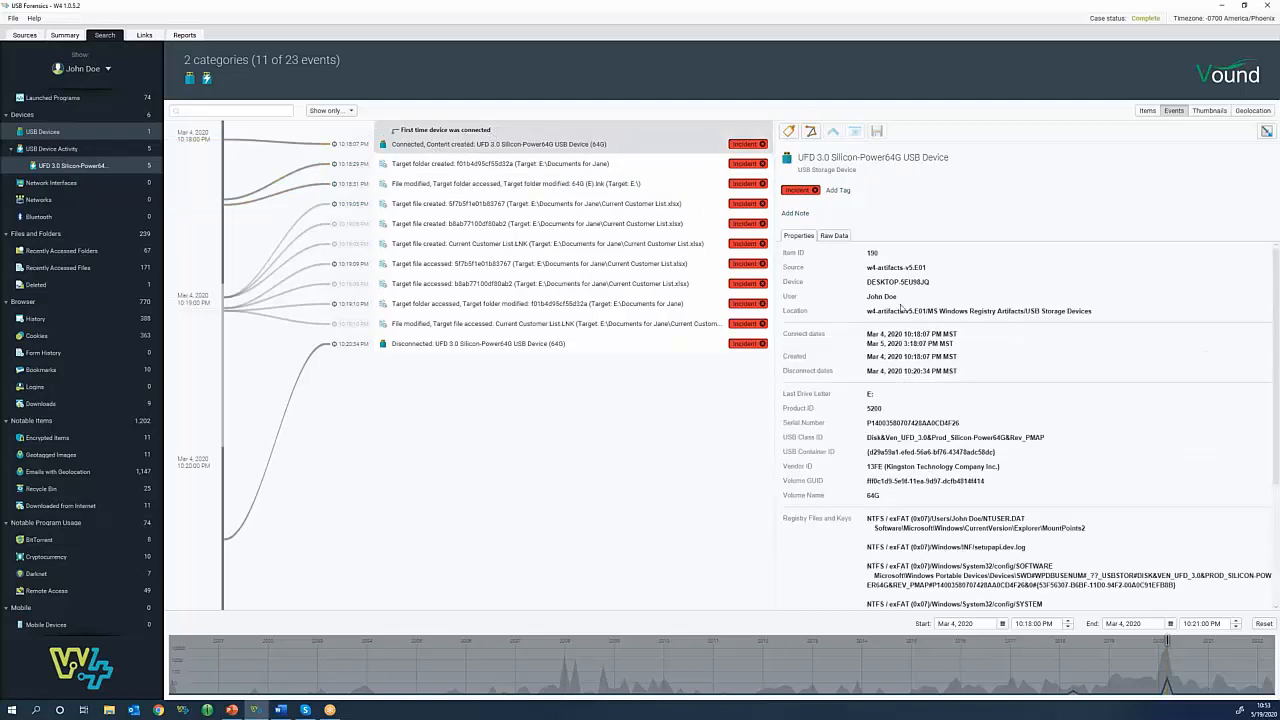
pyautogui.scroll(-3, 930, 403)
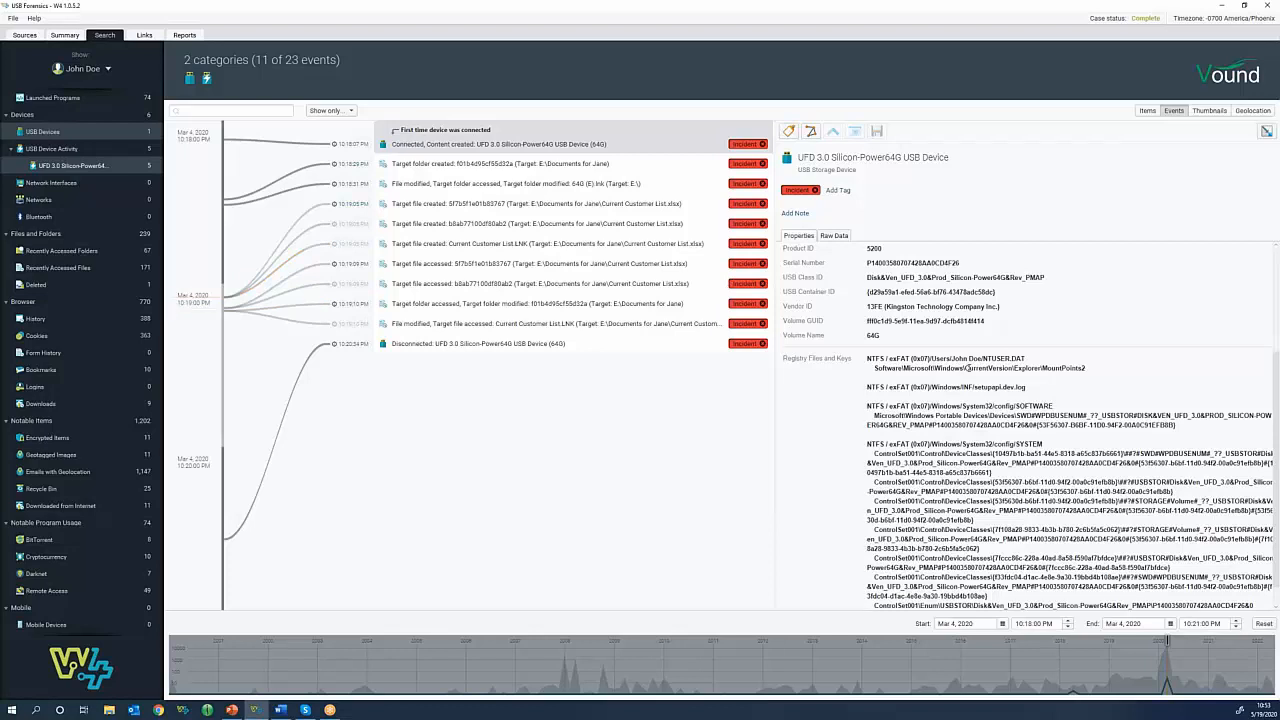
pyautogui.scroll(3, 968, 368)
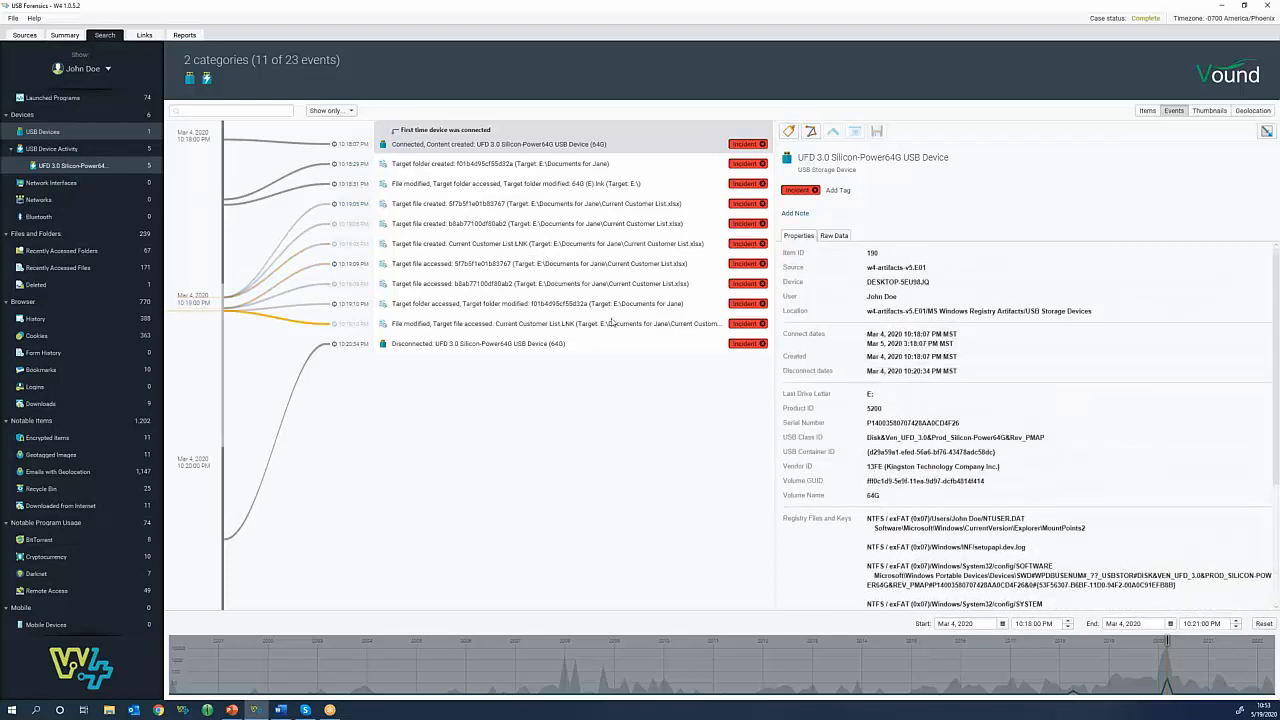
# - Expand the Sessions category and add the investigated user's logon sessions to the displayed USB events
pyautogui.scroll(3, 109, 267)
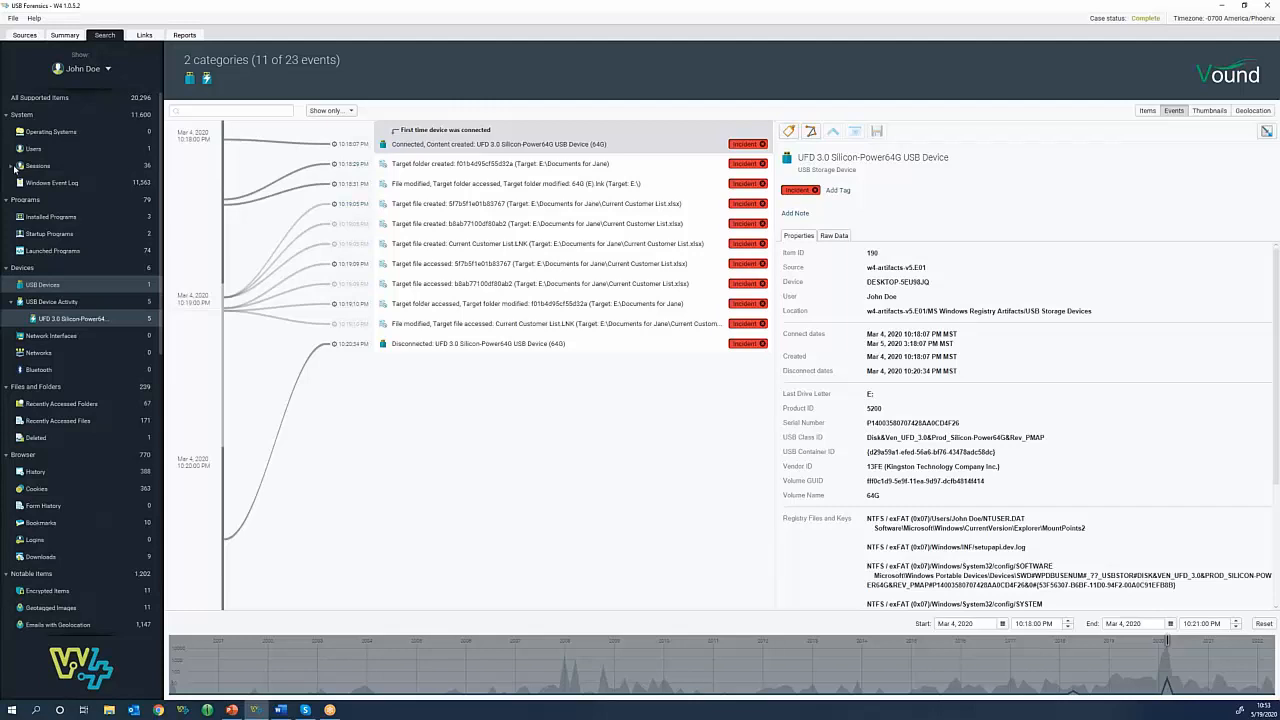
pyautogui.click(12, 166)
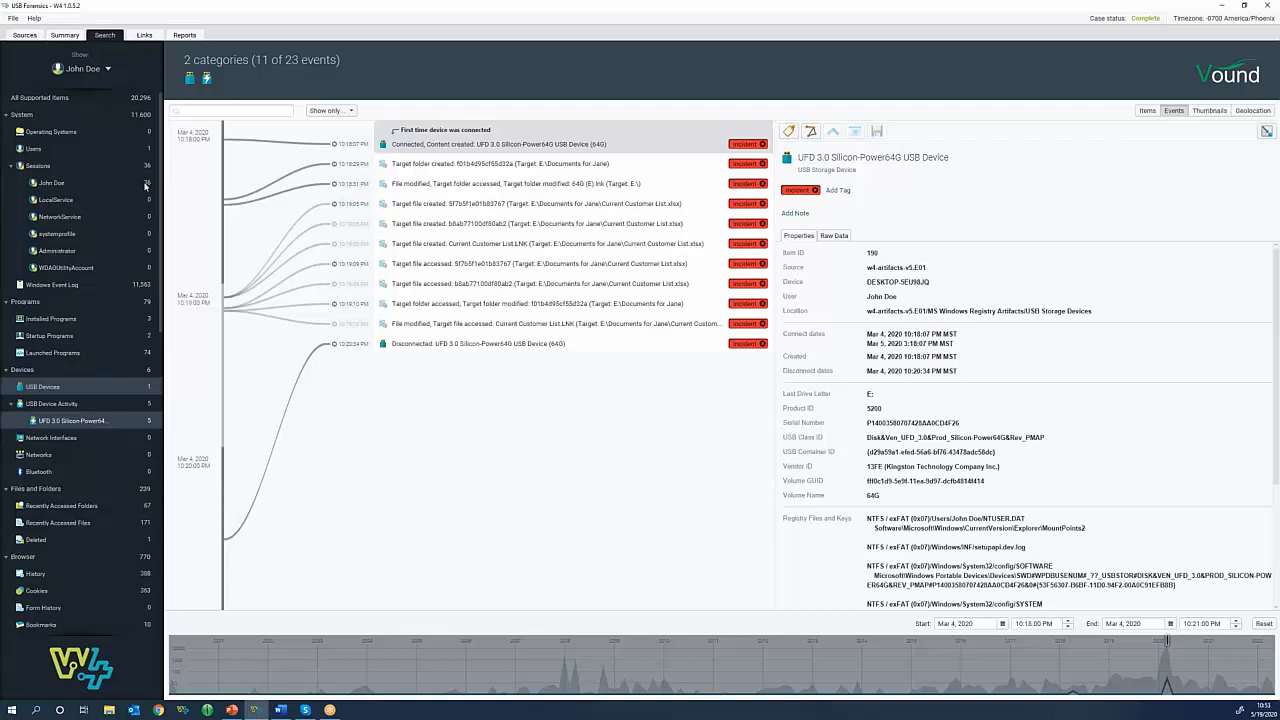
pyautogui.click(48, 183)
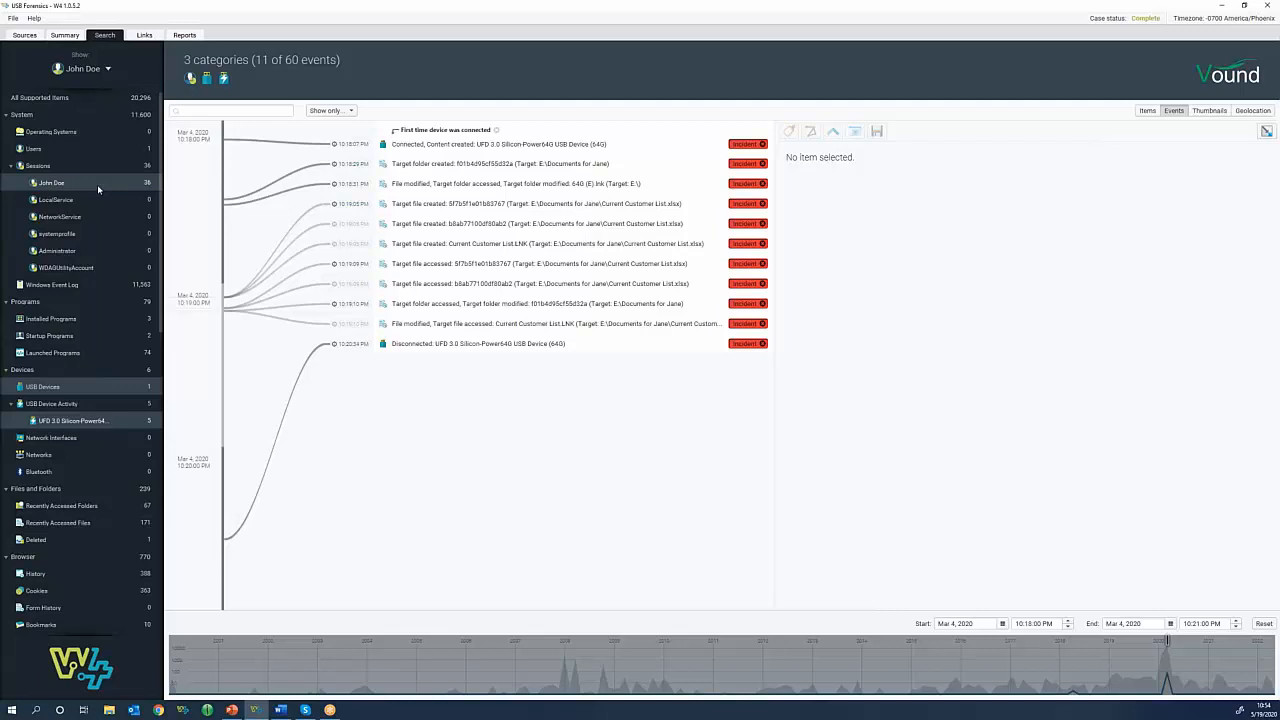
# - Widen the timeline filter on Mar 4, 2020 to run from 10:10:00 PM to 11:21:00 PM
pyautogui.click(1029, 625)
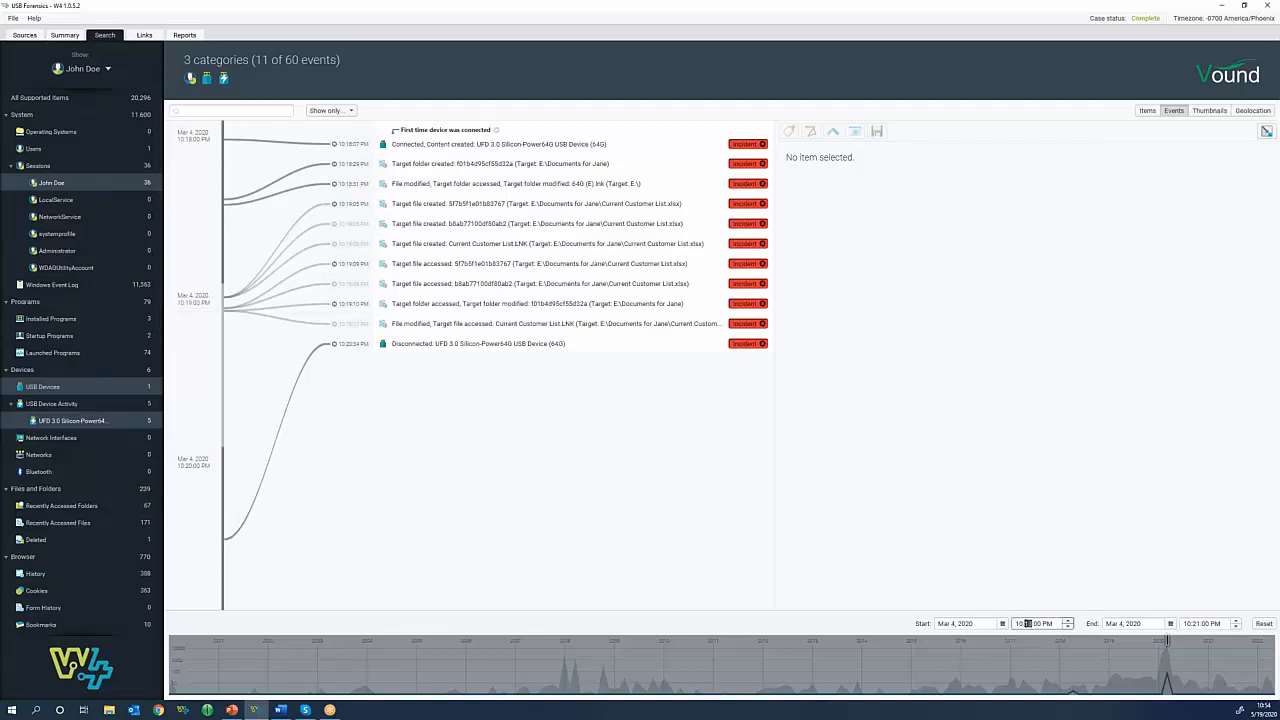
pyautogui.write('10')
pyautogui.click(1187, 623)
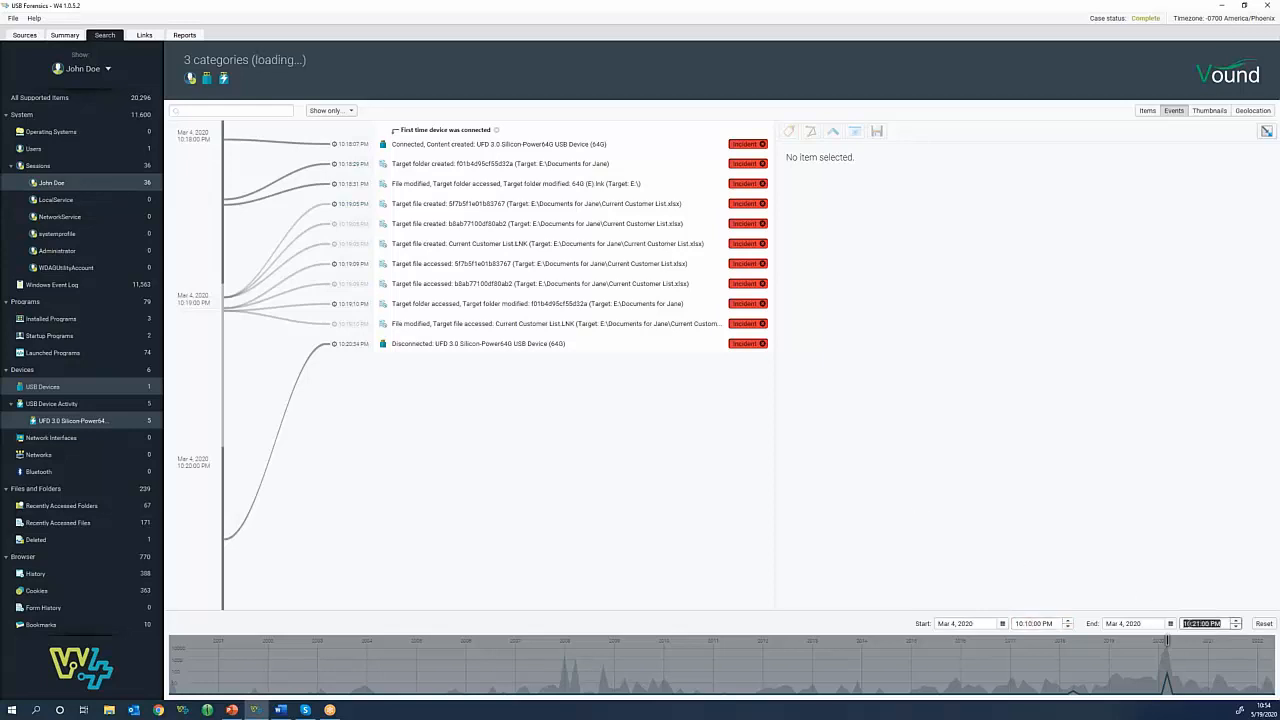
pyautogui.click(1189, 623)
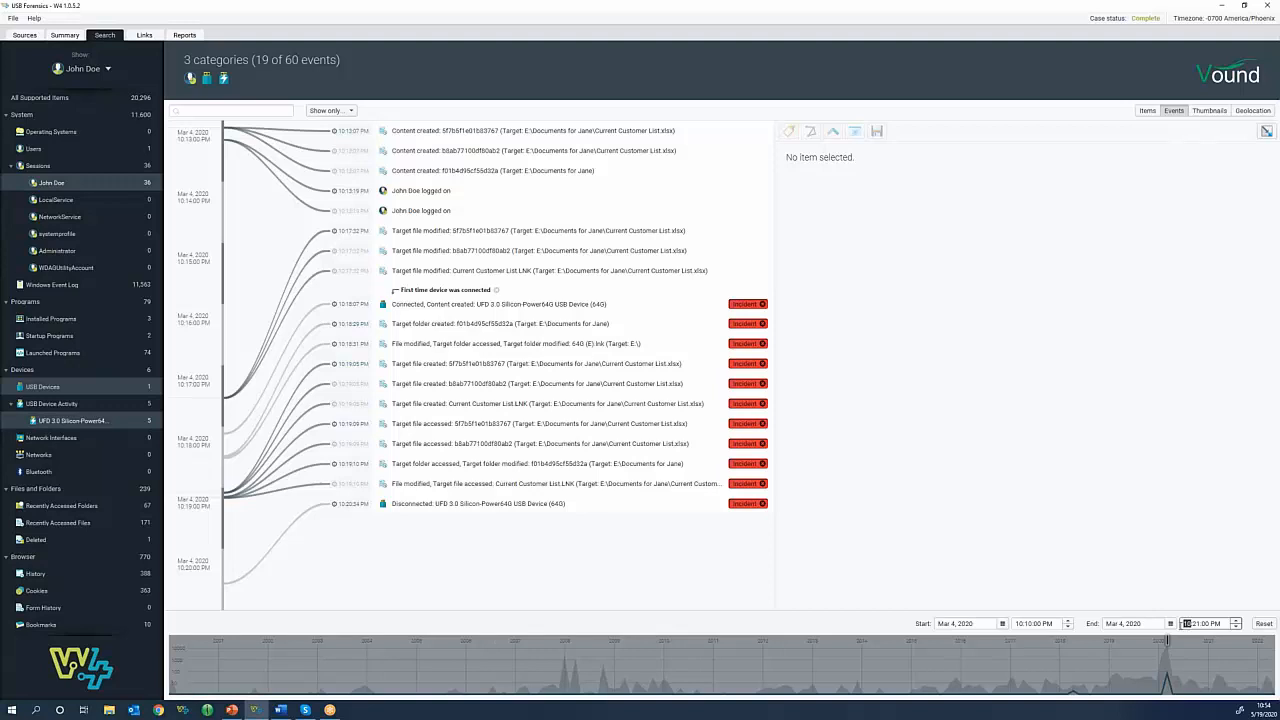
pyautogui.write('11')
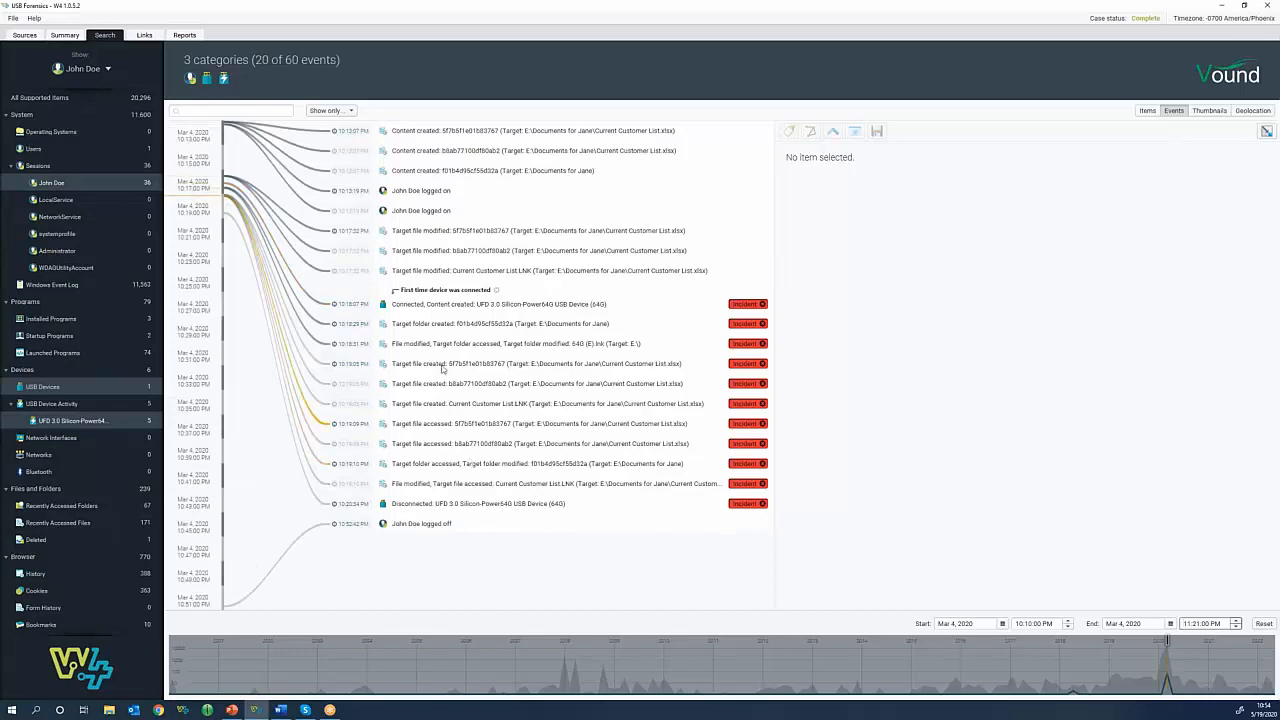
# - Tag the user's second logged on event and the logged off event with the existing Incident tag
pyautogui.click(443, 212)
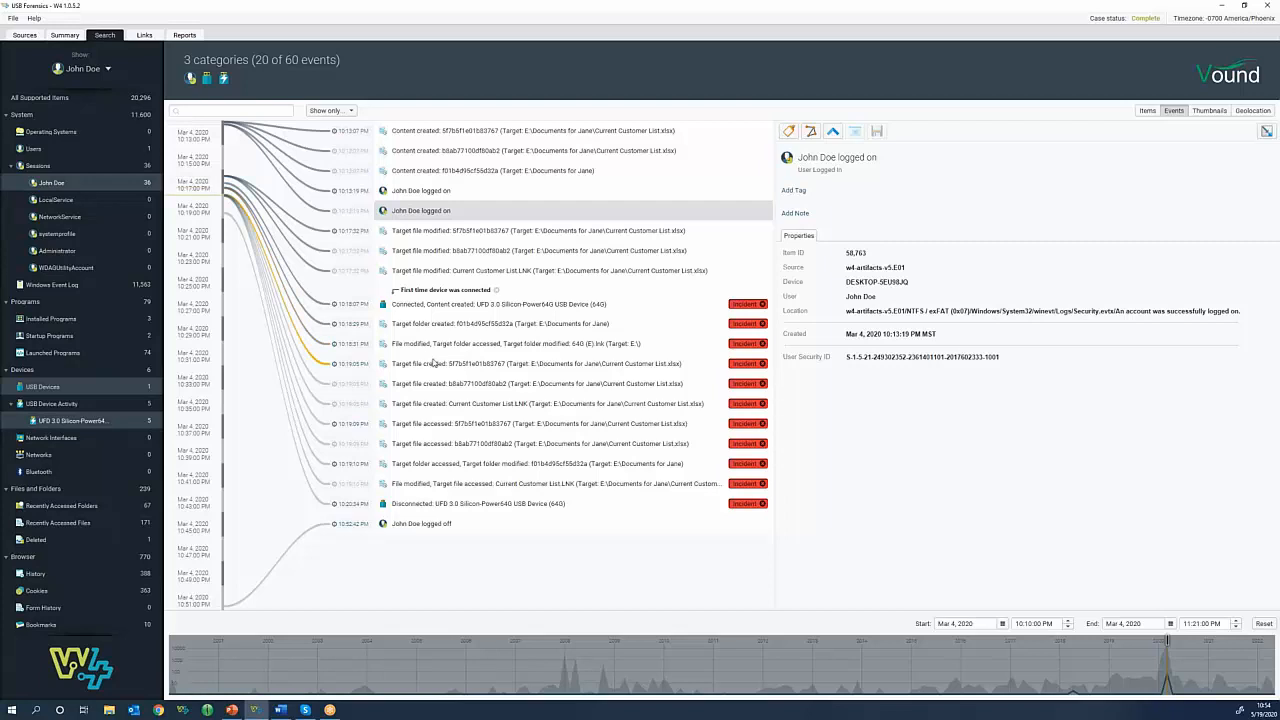
pyautogui.click(428, 525)
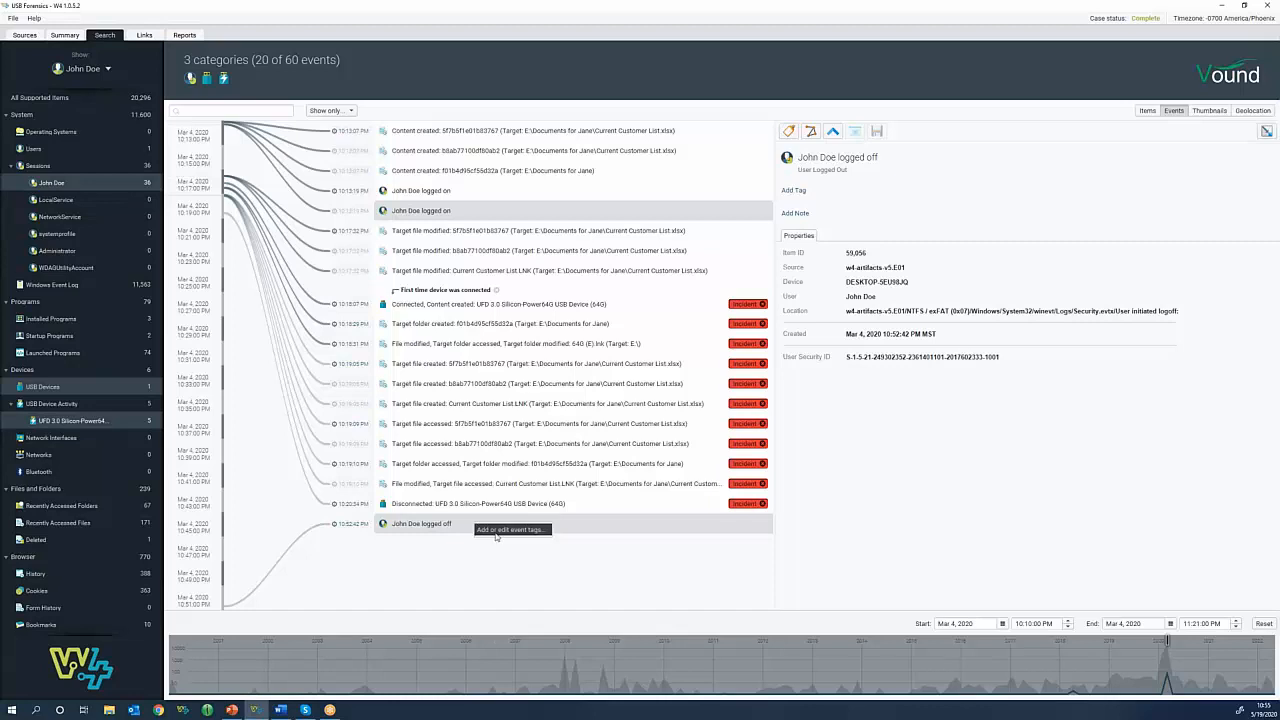
pyautogui.click(495, 531)
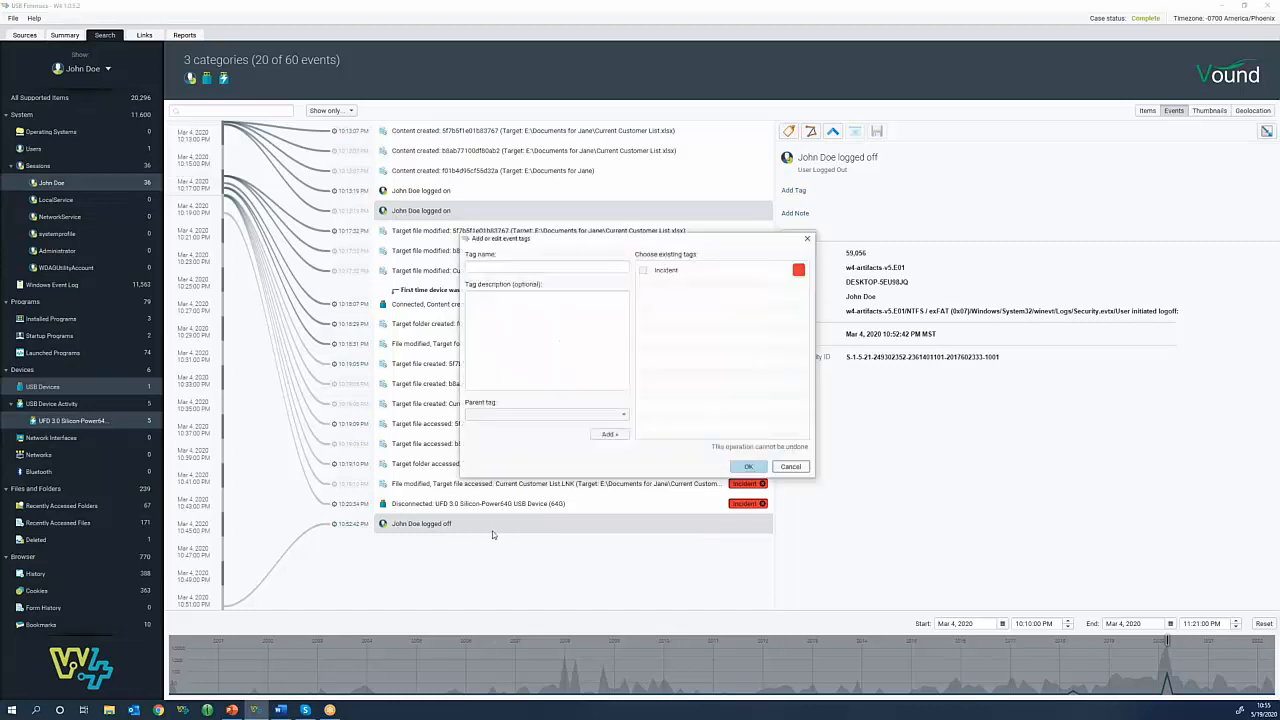
pyautogui.click(643, 270)
pyautogui.click(748, 467)
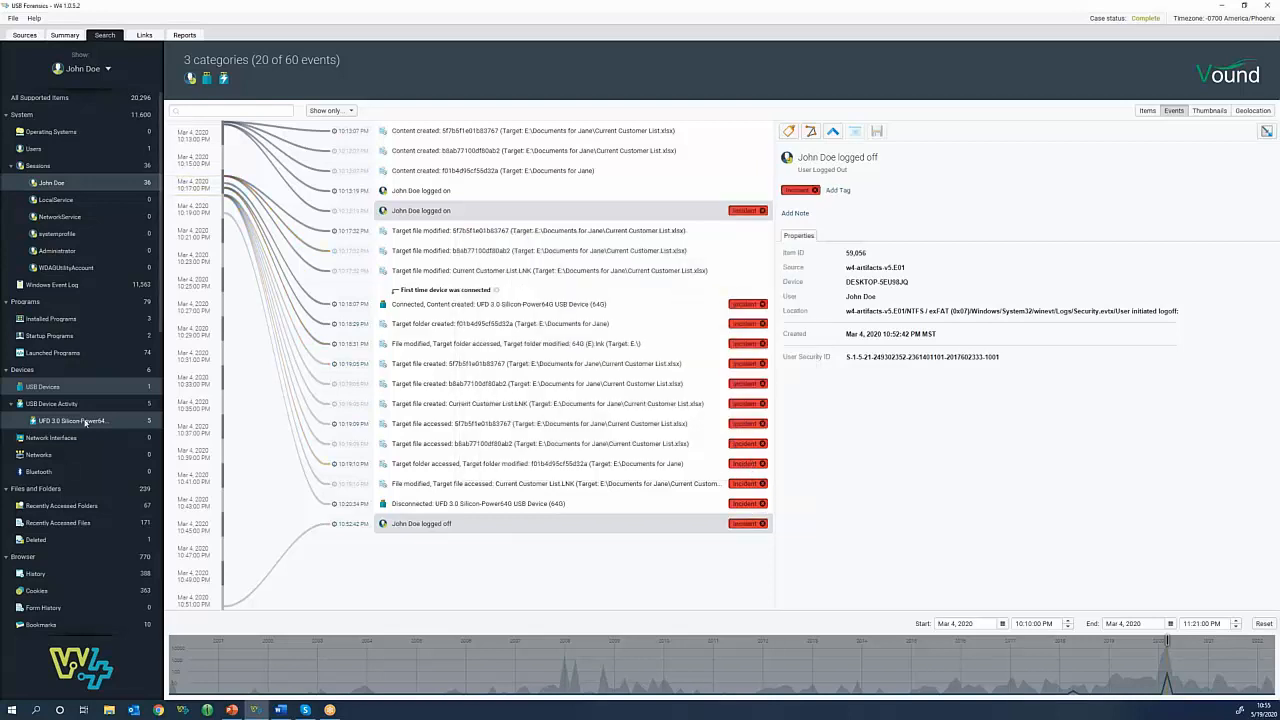
# - Show only the events tagged Incident and examine the details of the first USB device connection
pyautogui.scroll(-10, 85, 415)
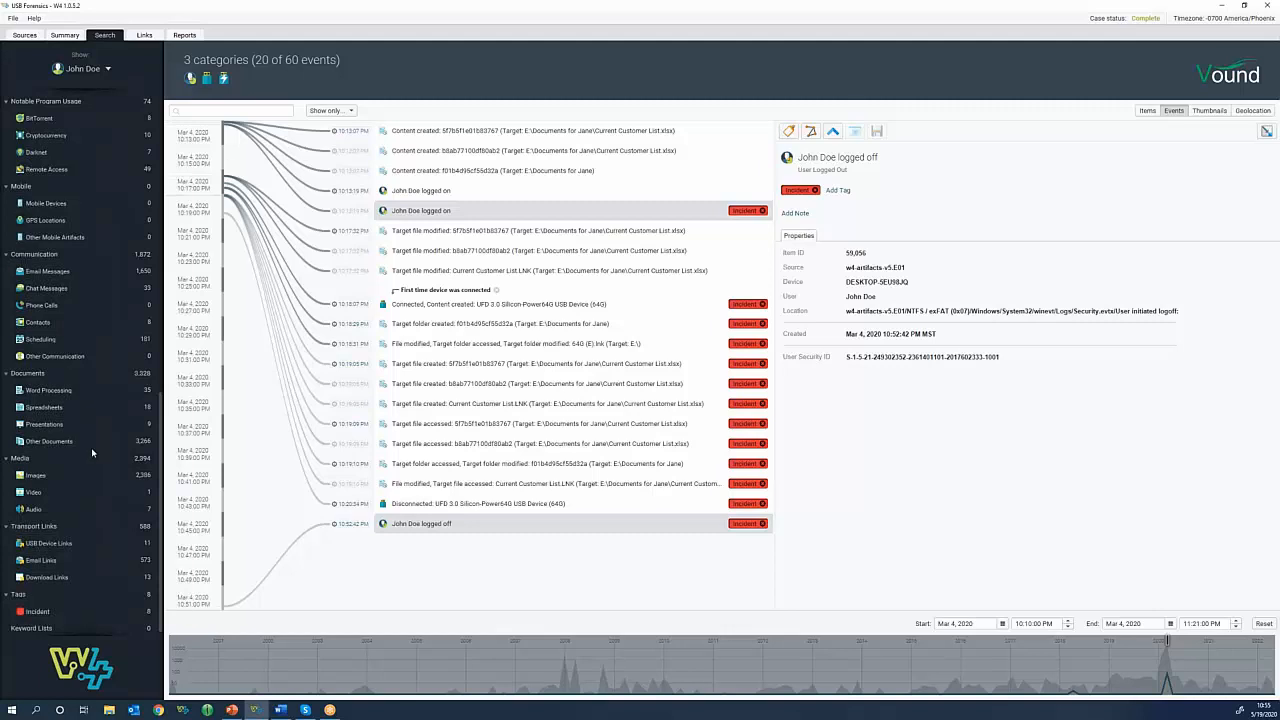
pyautogui.click(38, 612)
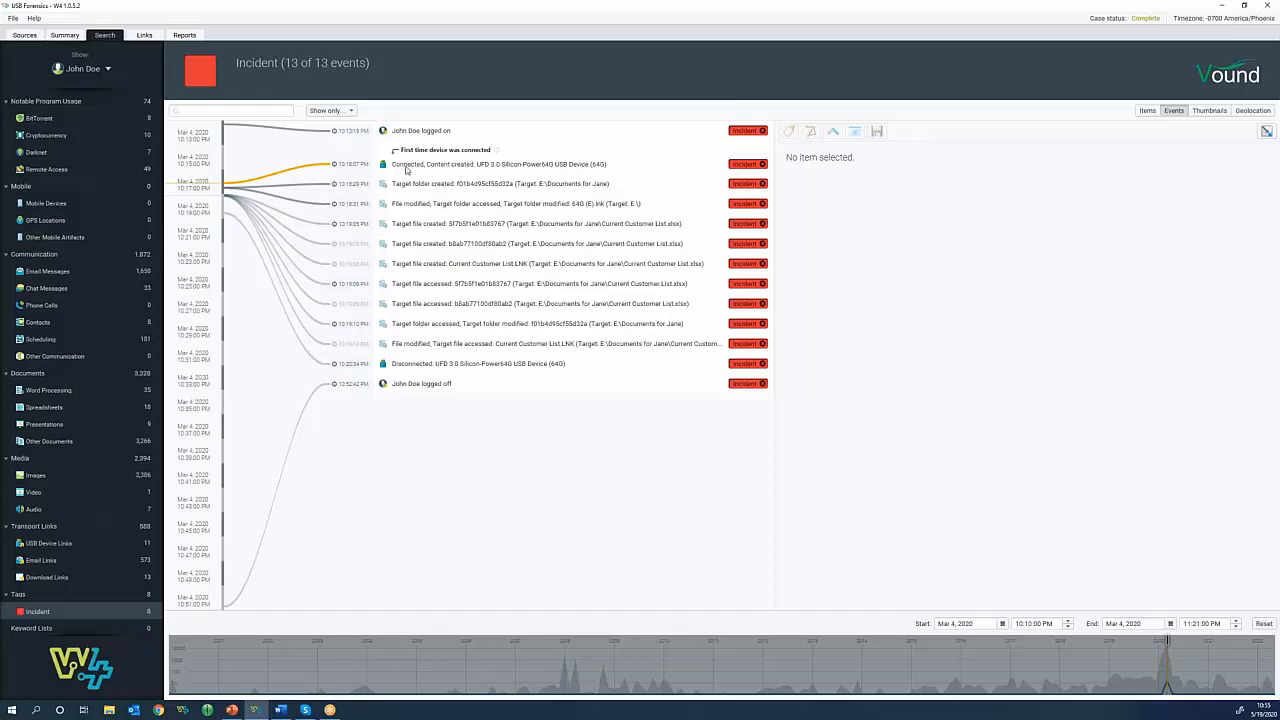
pyautogui.click(406, 168)
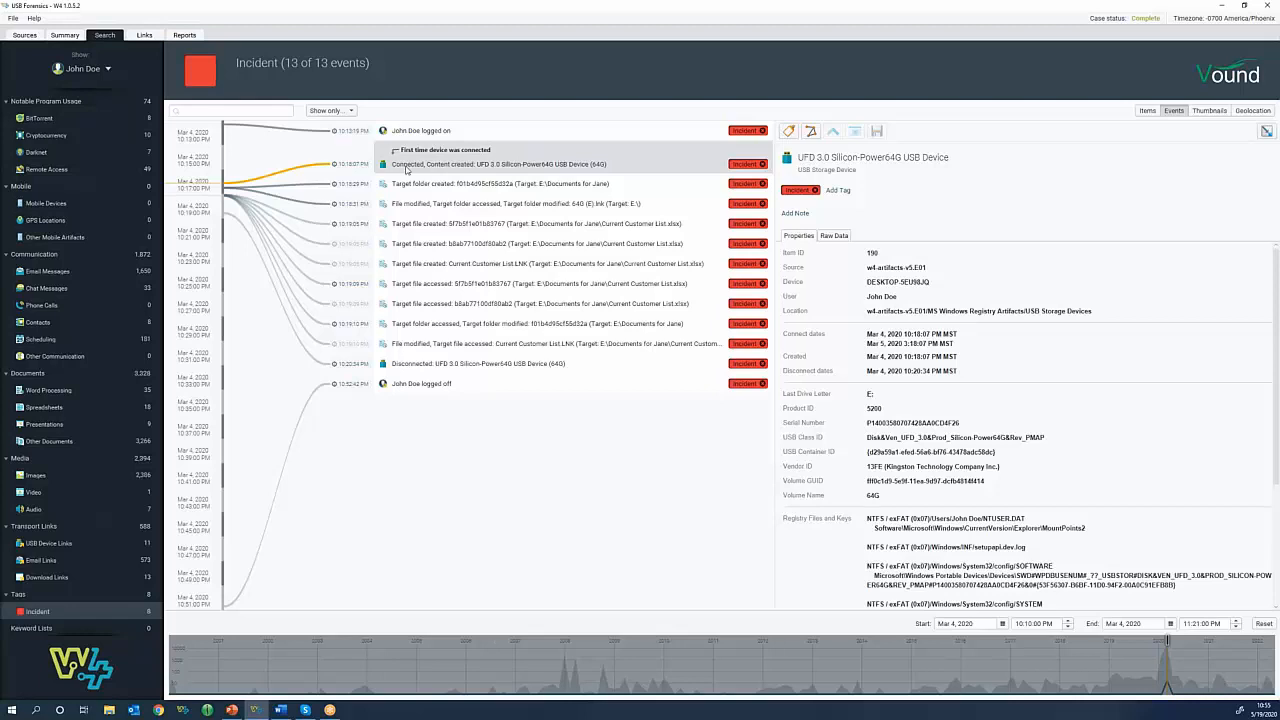
# - Open the link graph for the UFD 3.0 Silicon-Power64G USB Device and inspect its linked user account and serial number nodes
pyautogui.click(811, 132)
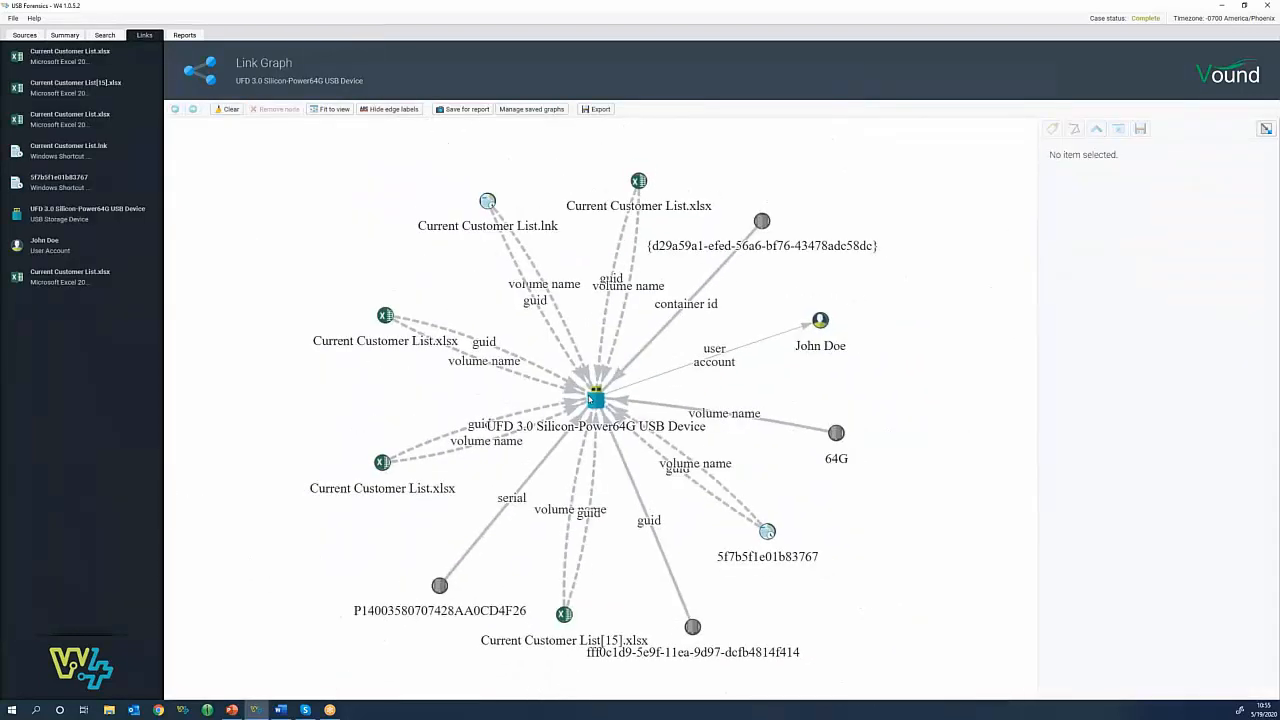
pyautogui.scroll(-2, 593, 399)
pyautogui.scroll(-1, 590, 402)
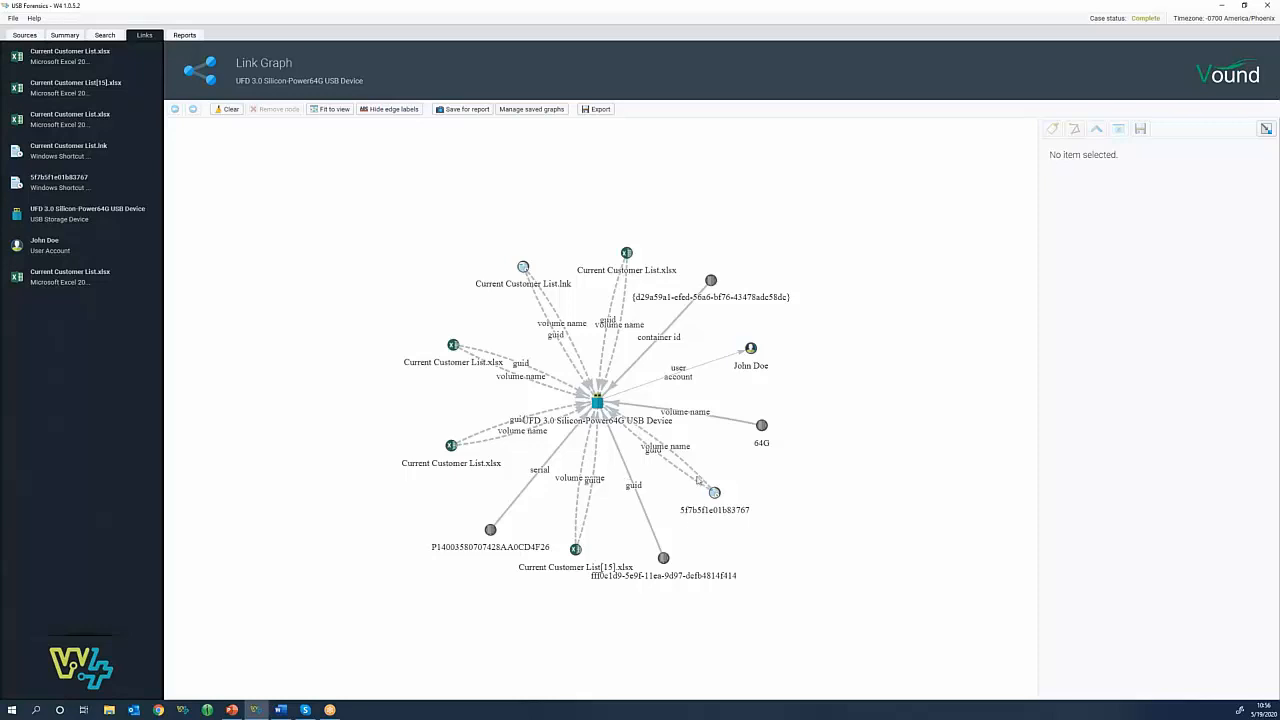
pyautogui.click(751, 349)
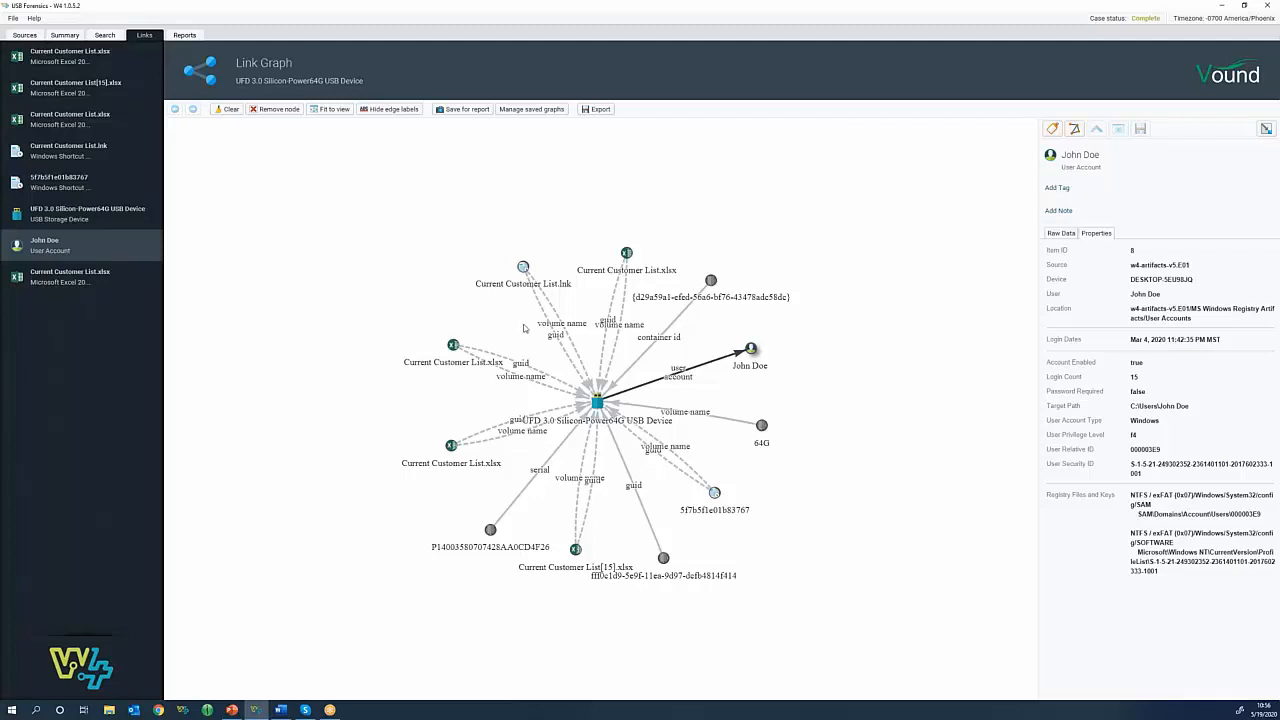
pyautogui.click(498, 531)
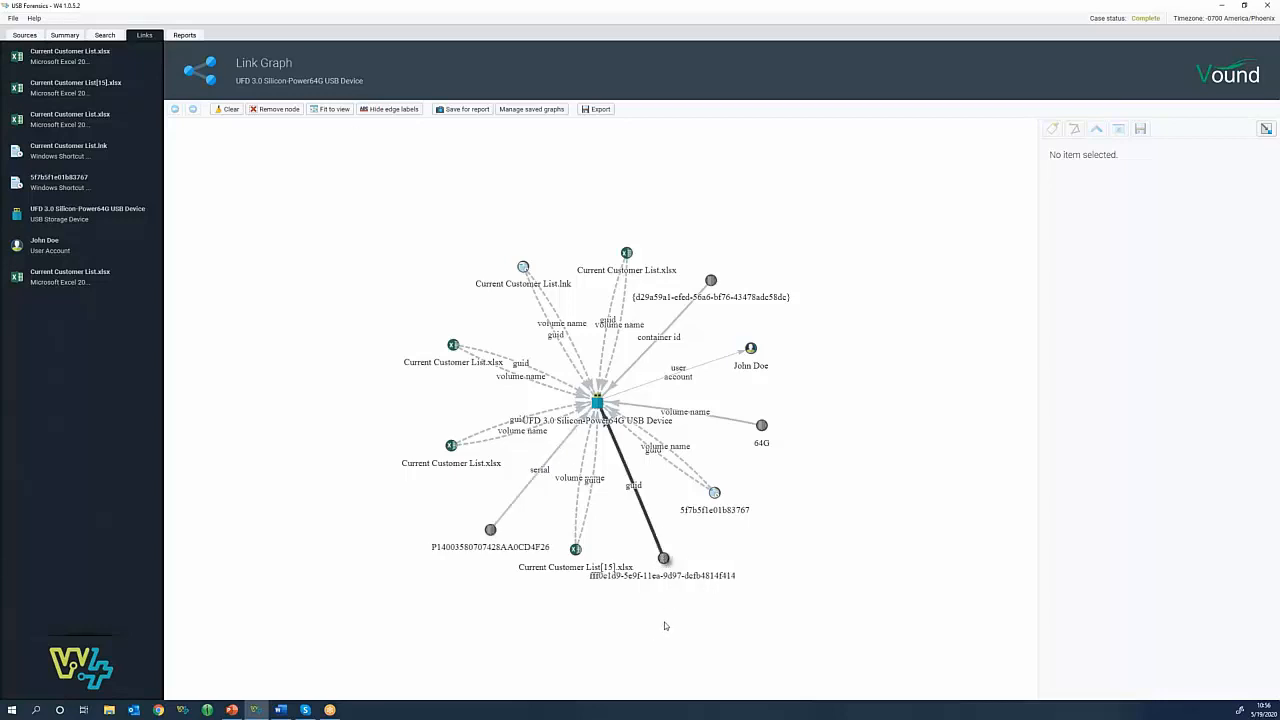
# - Remove the GUID and 64G volume name nodes from the link graph and hide its edge labels
pyautogui.click(277, 110)
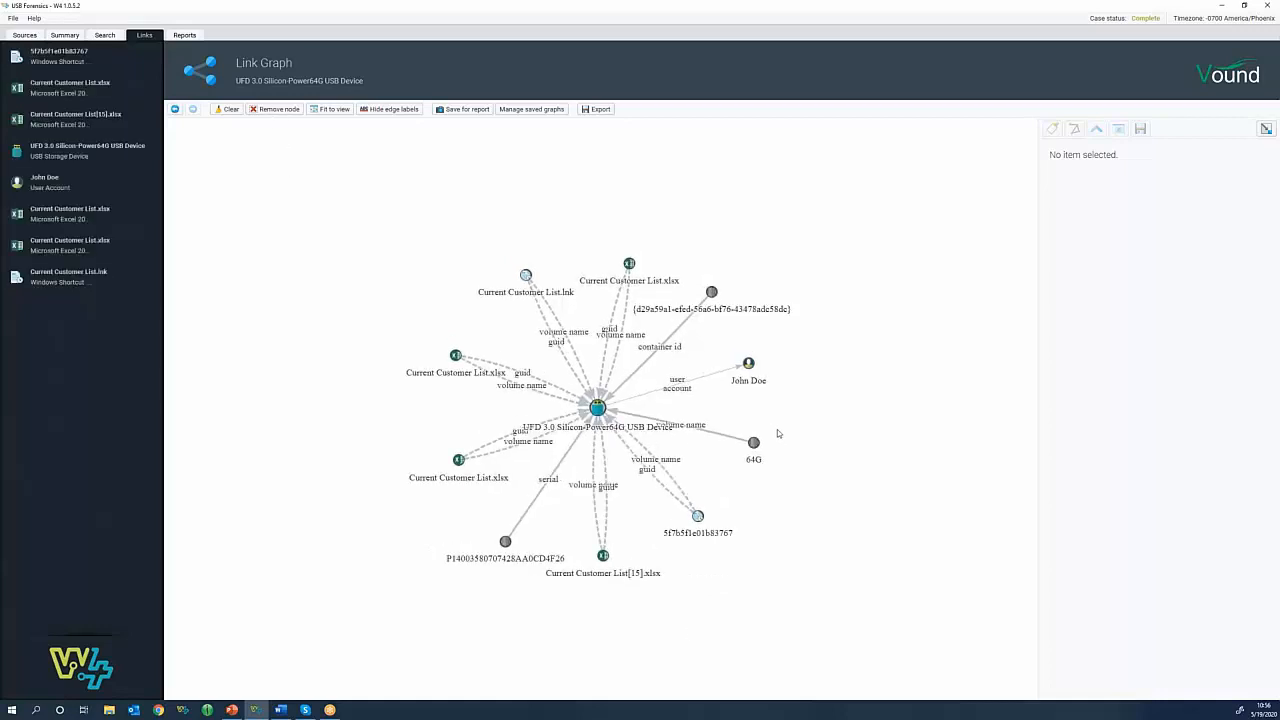
pyautogui.click(748, 455)
pyautogui.click(277, 110)
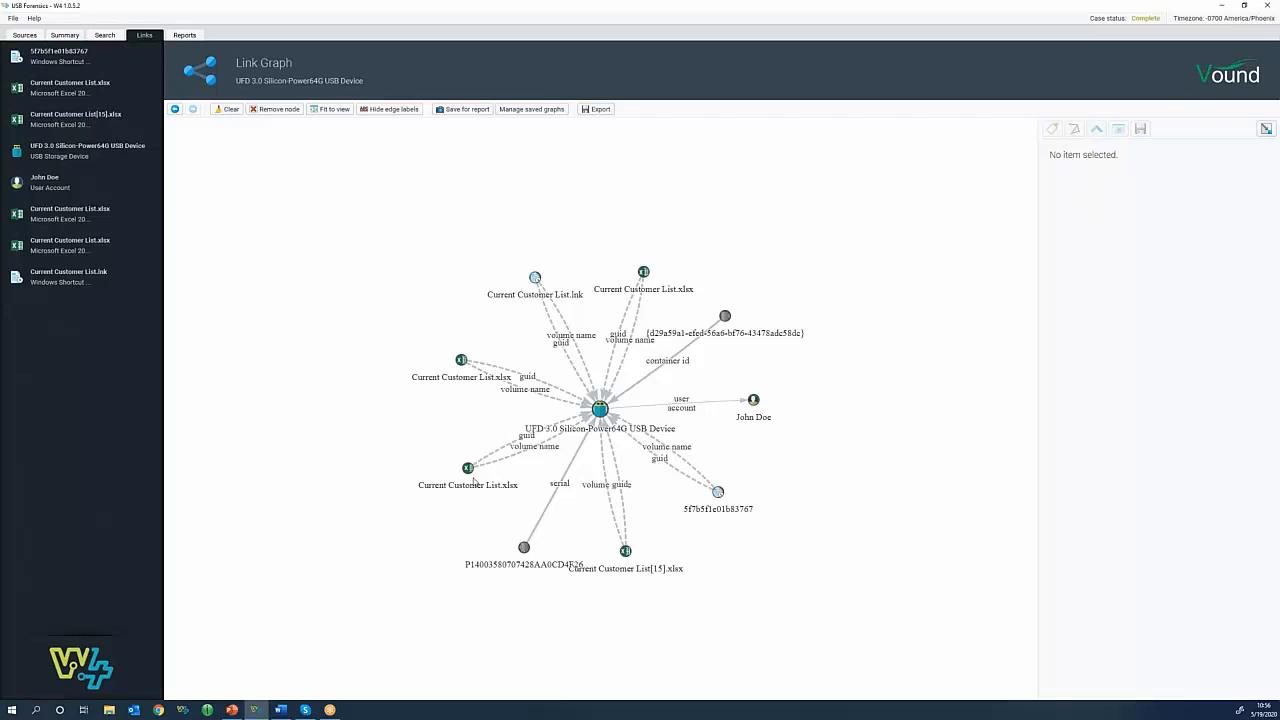
pyautogui.click(396, 110)
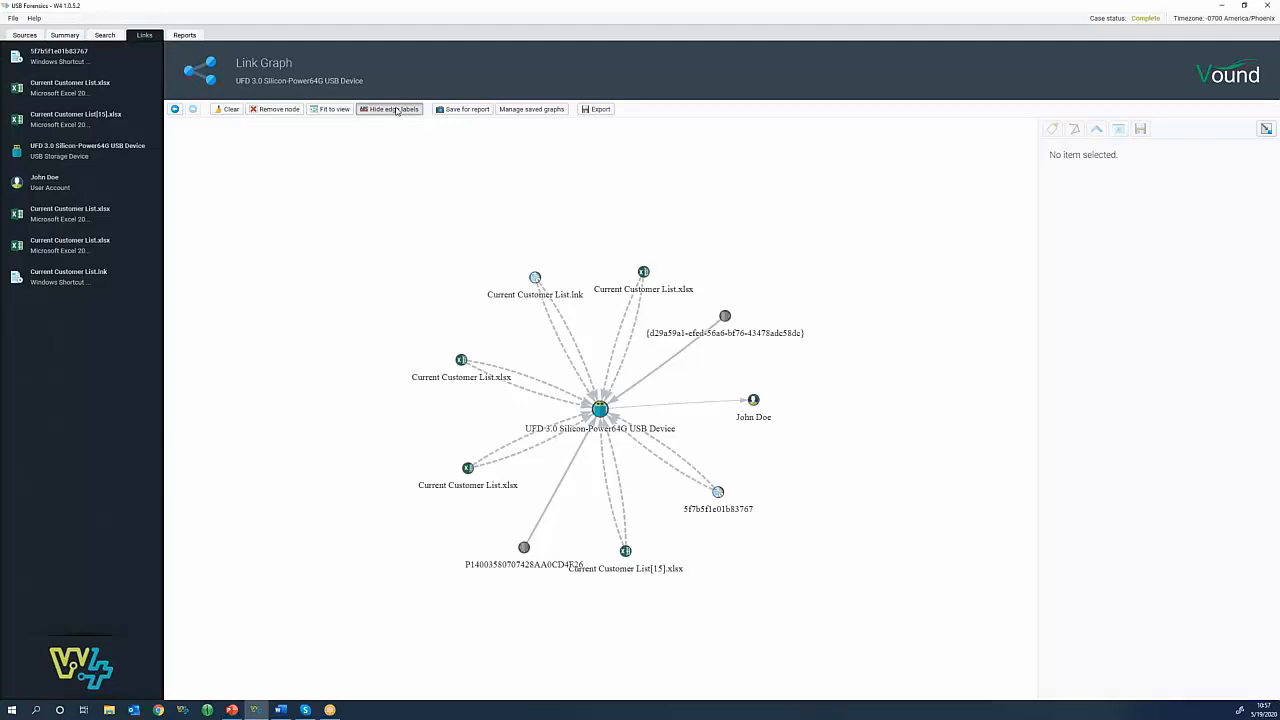
pyautogui.click(396, 110)
pyautogui.click(396, 110)
# - Look at the graph's export options without exporting, and save the link graph for the report as "USB Device Links"
pyautogui.click(607, 112)
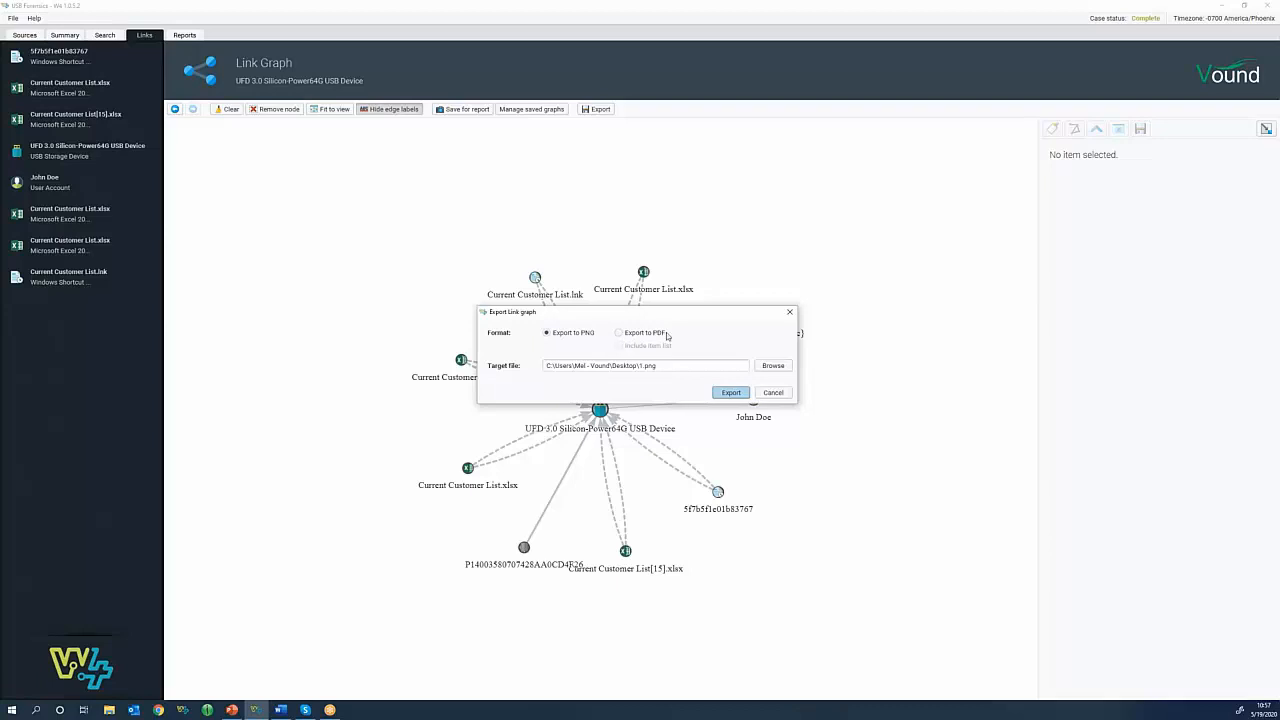
pyautogui.click(772, 393)
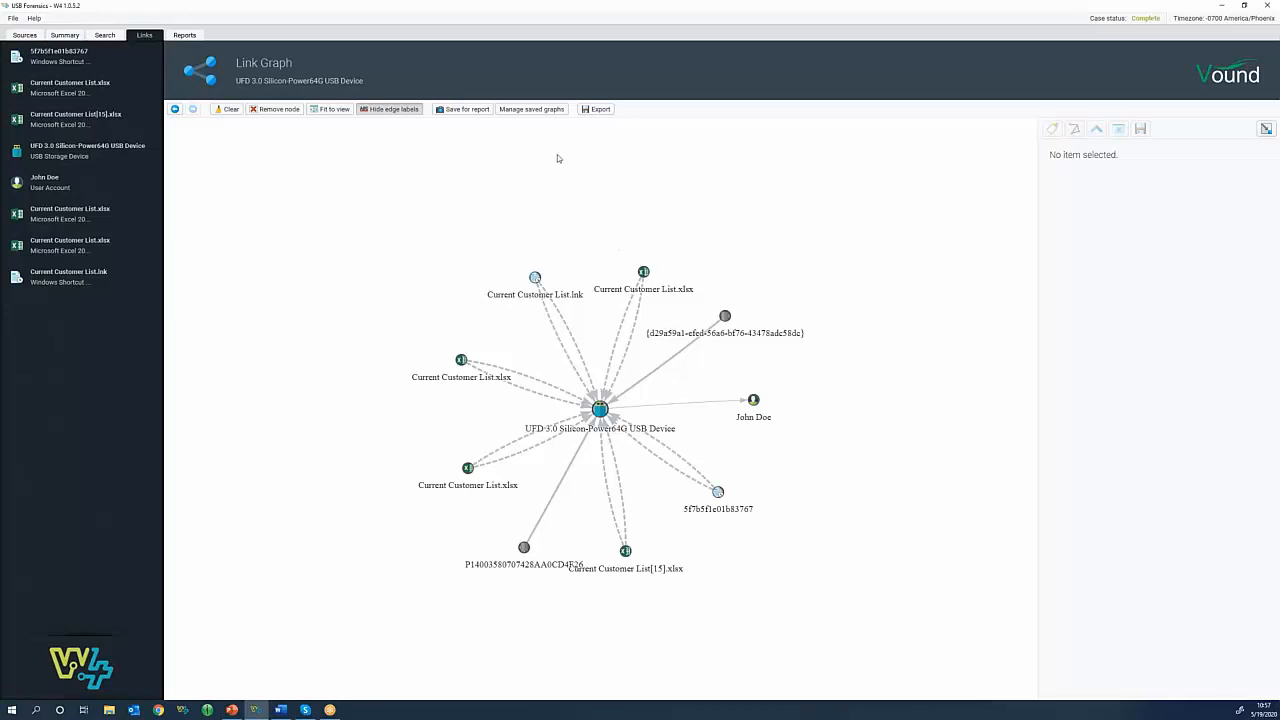
pyautogui.click(463, 110)
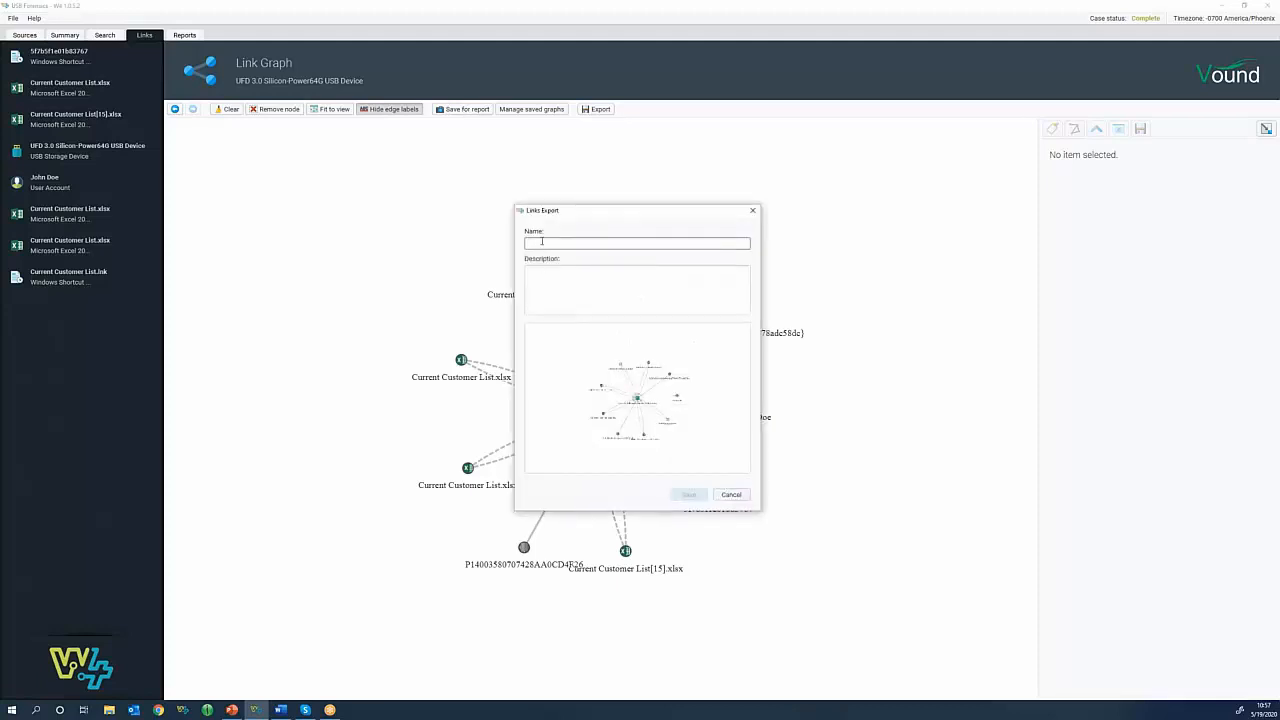
pyautogui.write('USB4')
pyautogui.press('BackSpace')
pyautogui.press('BackSpace')
pyautogui.write('Device Link')
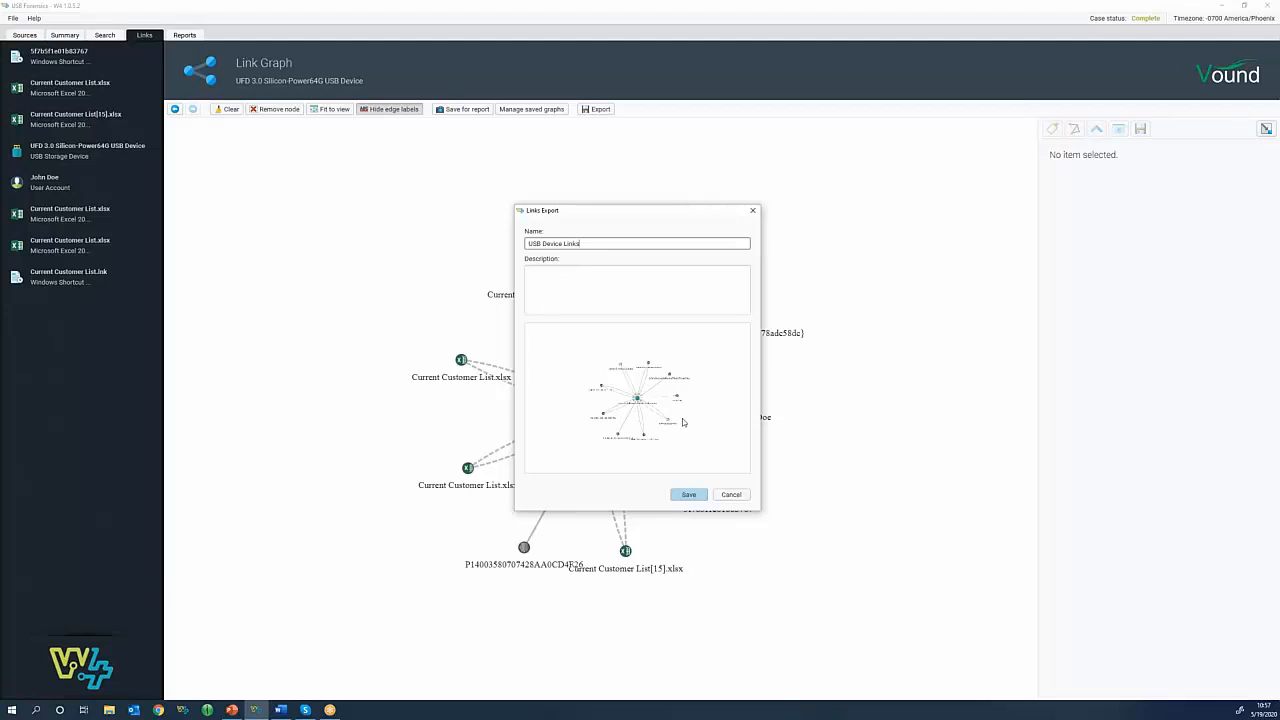
pyautogui.click(688, 494)
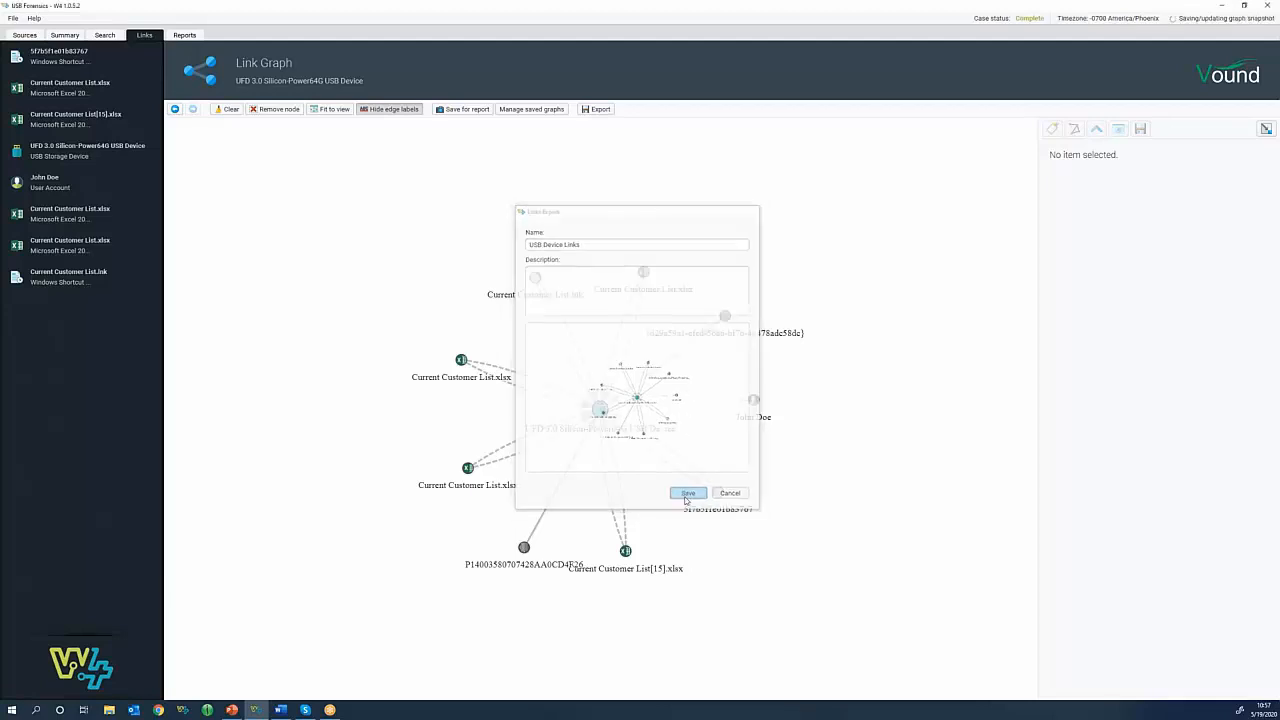
# - Check the USB Device Links entry among the saved graphs
pyautogui.click(520, 112)
pyautogui.click(505, 228)
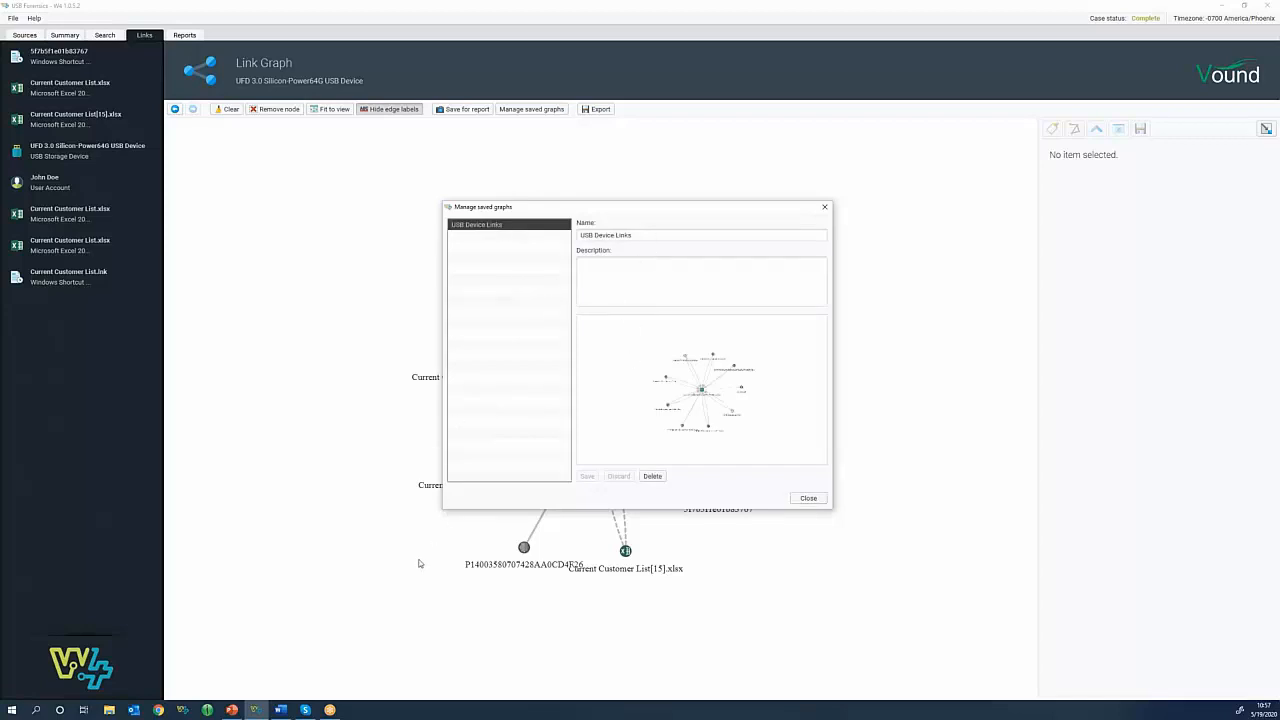
pyautogui.click(807, 499)
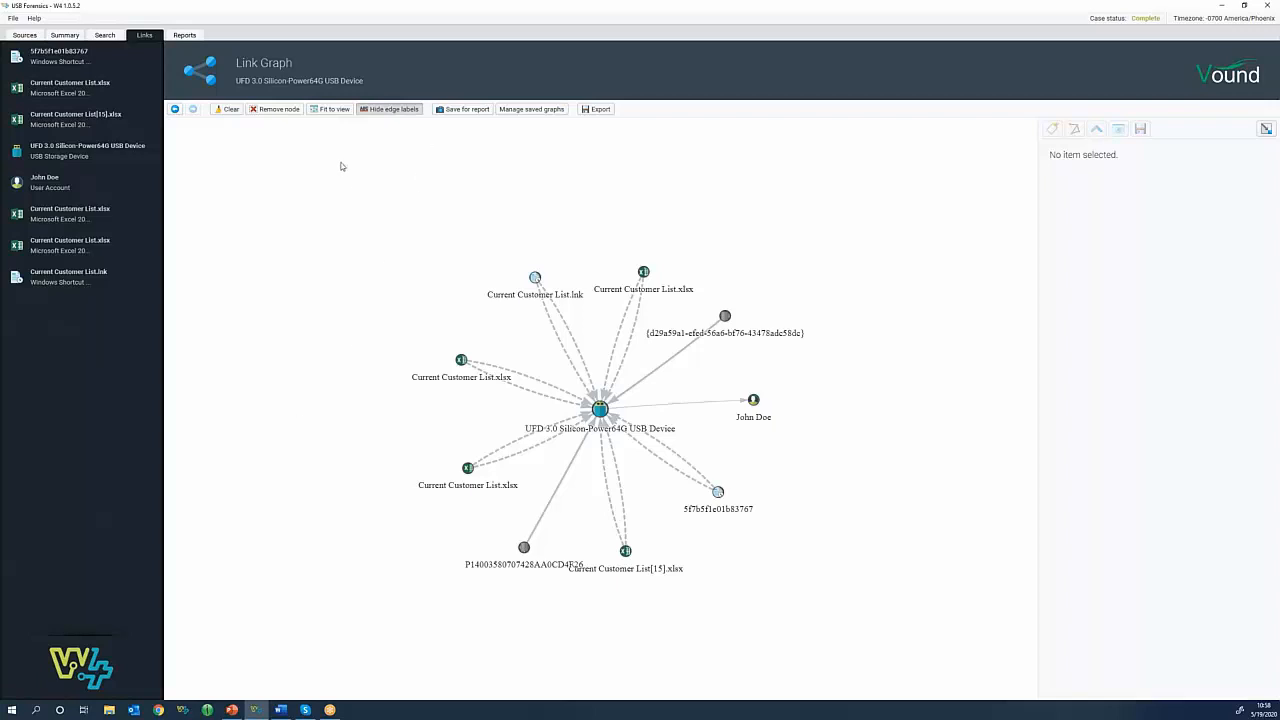
# - Create a new report template and set its report name to the investigated user's name followed by "Report"
pyautogui.click(114, 37)
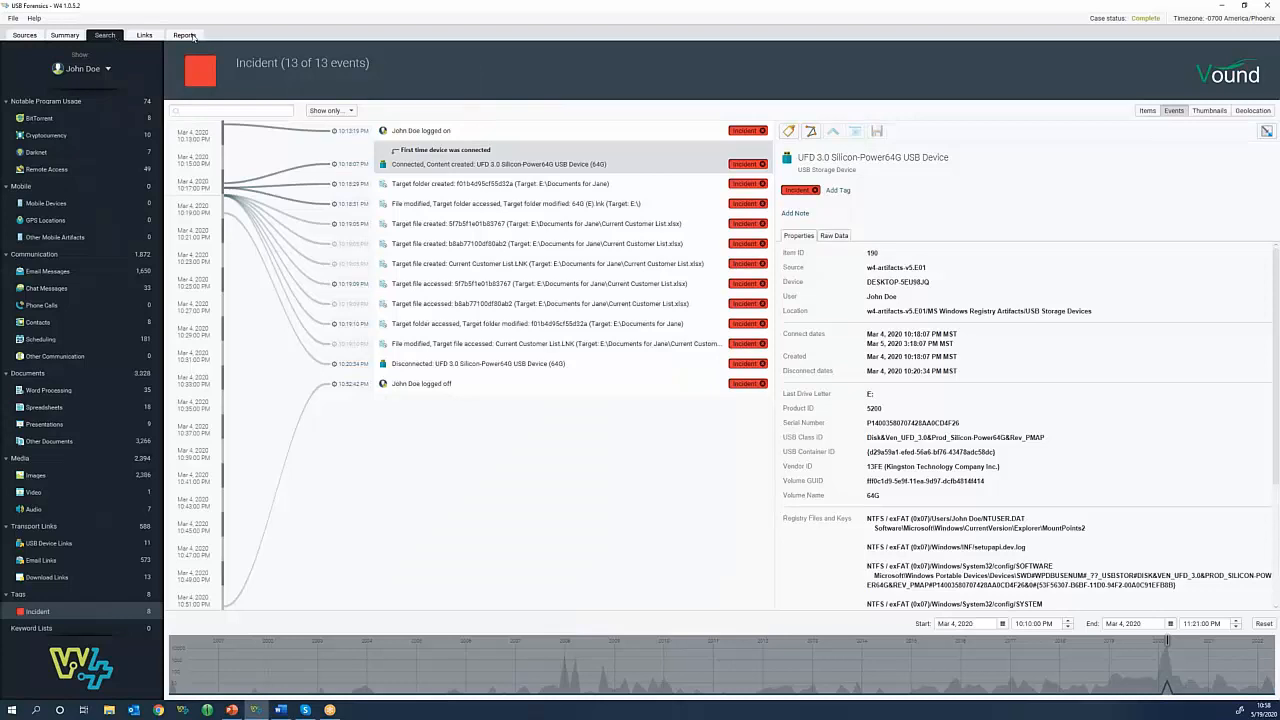
pyautogui.click(186, 36)
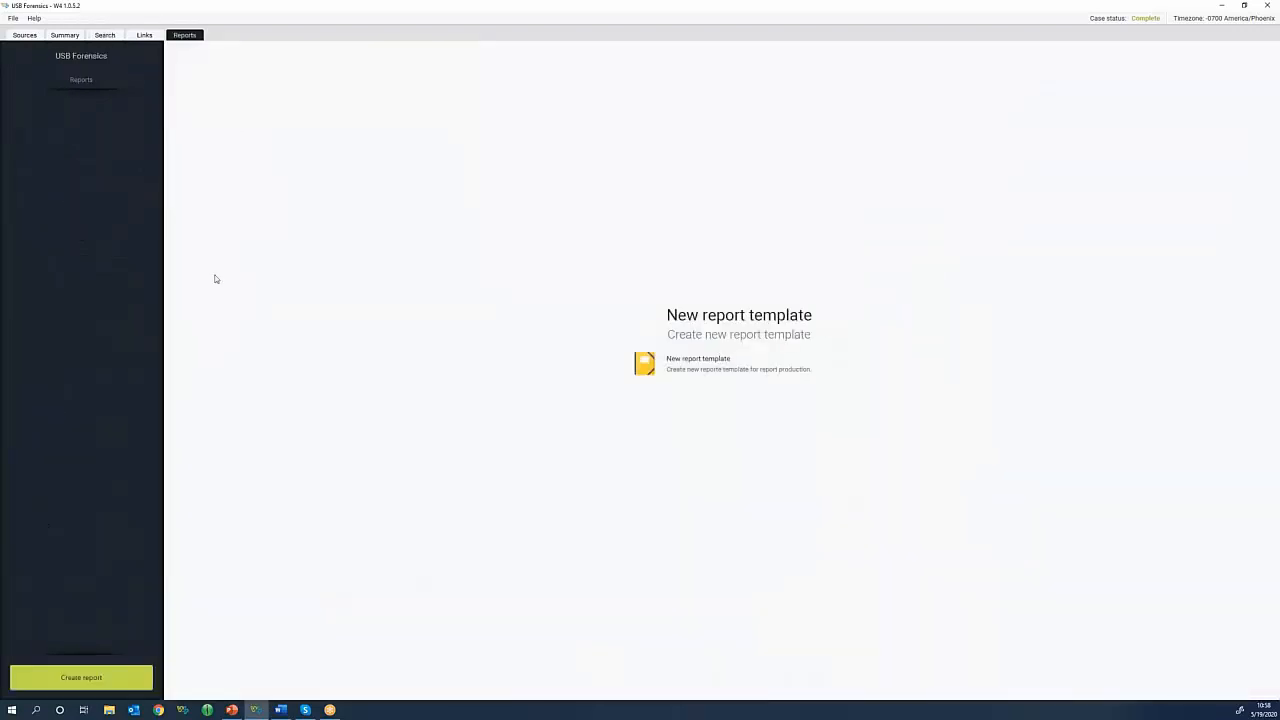
pyautogui.click(84, 686)
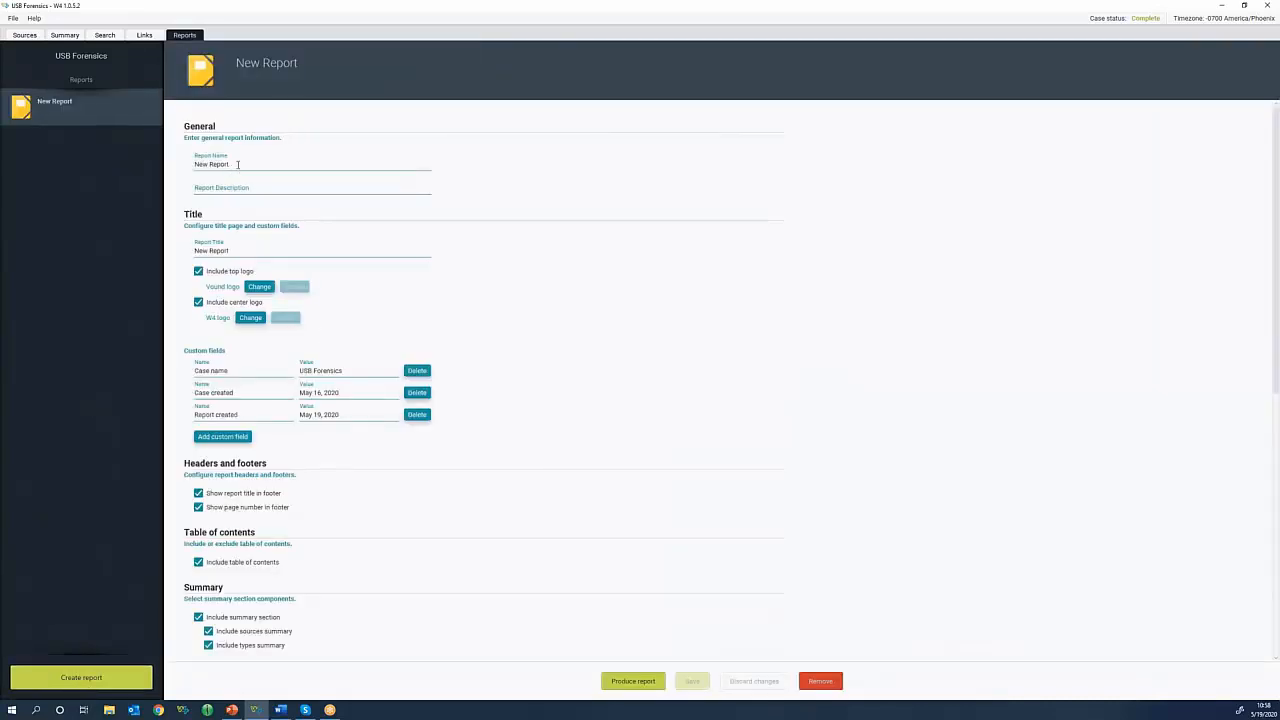
pyautogui.moveTo(236, 166); pyautogui.dragTo(179, 153)
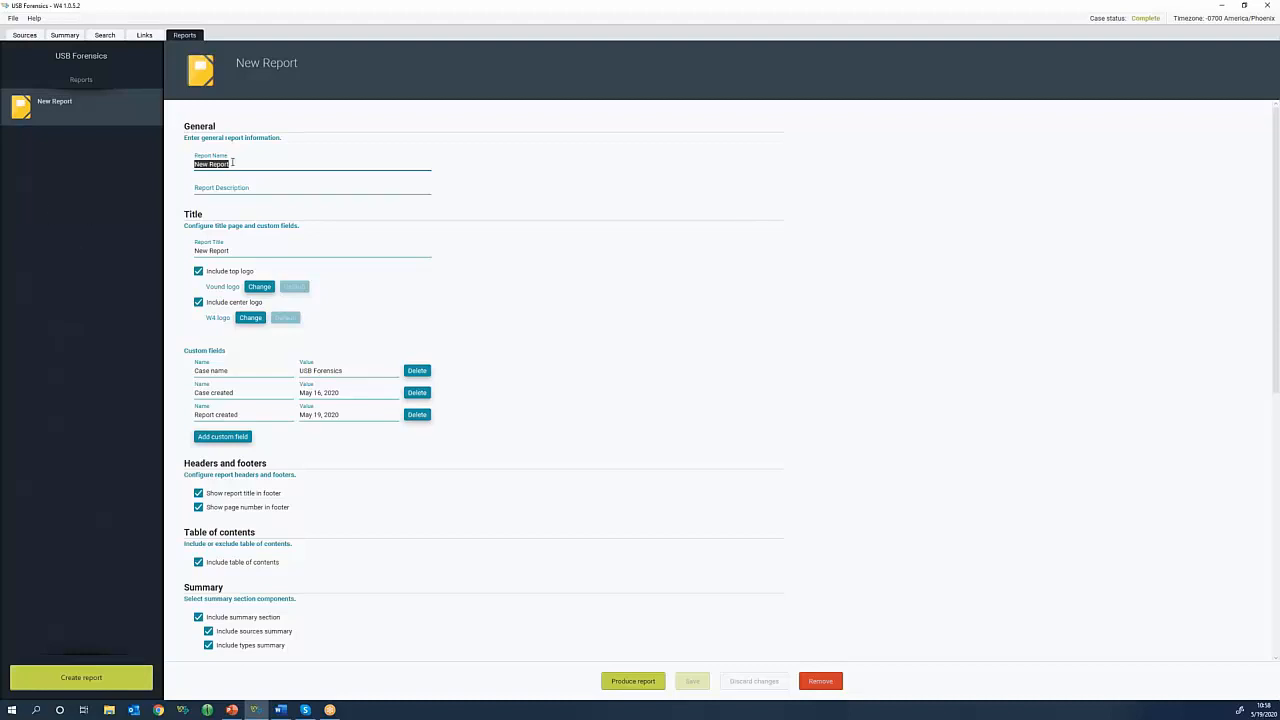
pyautogui.press('BackSpace')
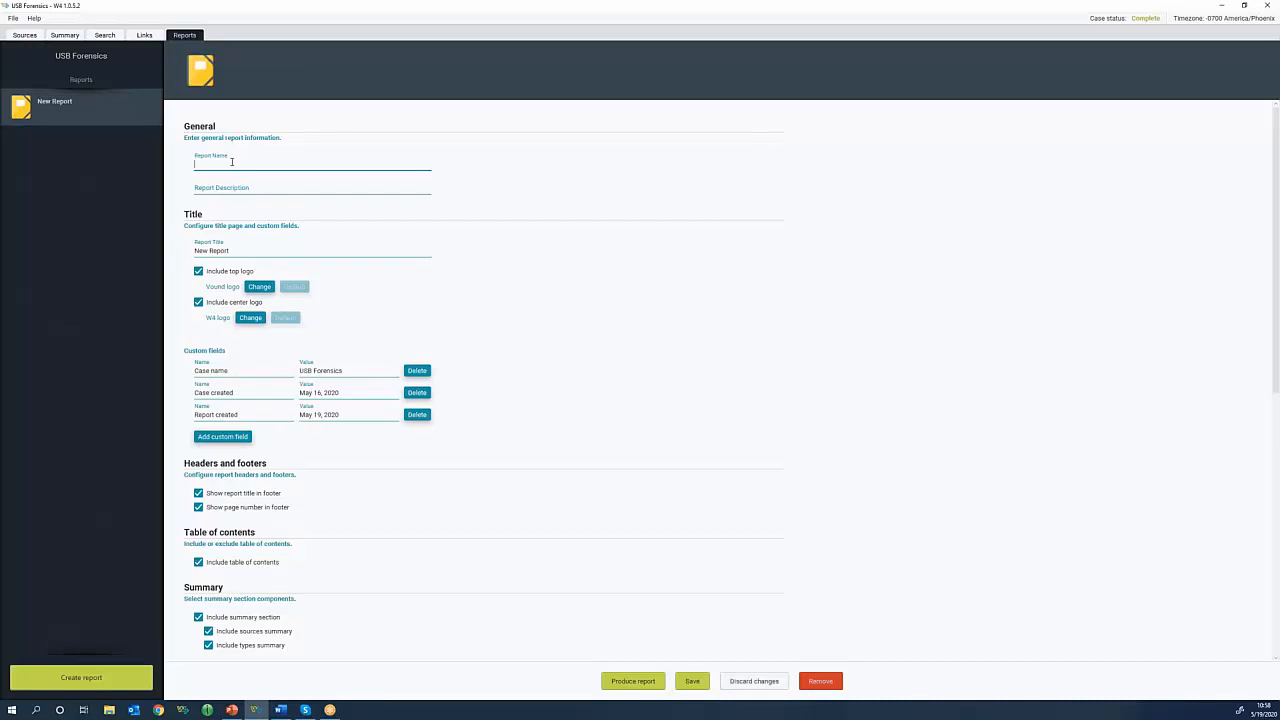
pyautogui.write('Jon Doe Report')
# - Set the report title to "Silicon-Power USB Device Examination"
pyautogui.moveTo(241, 252); pyautogui.dragTo(184, 252)
pyautogui.write('Sil')
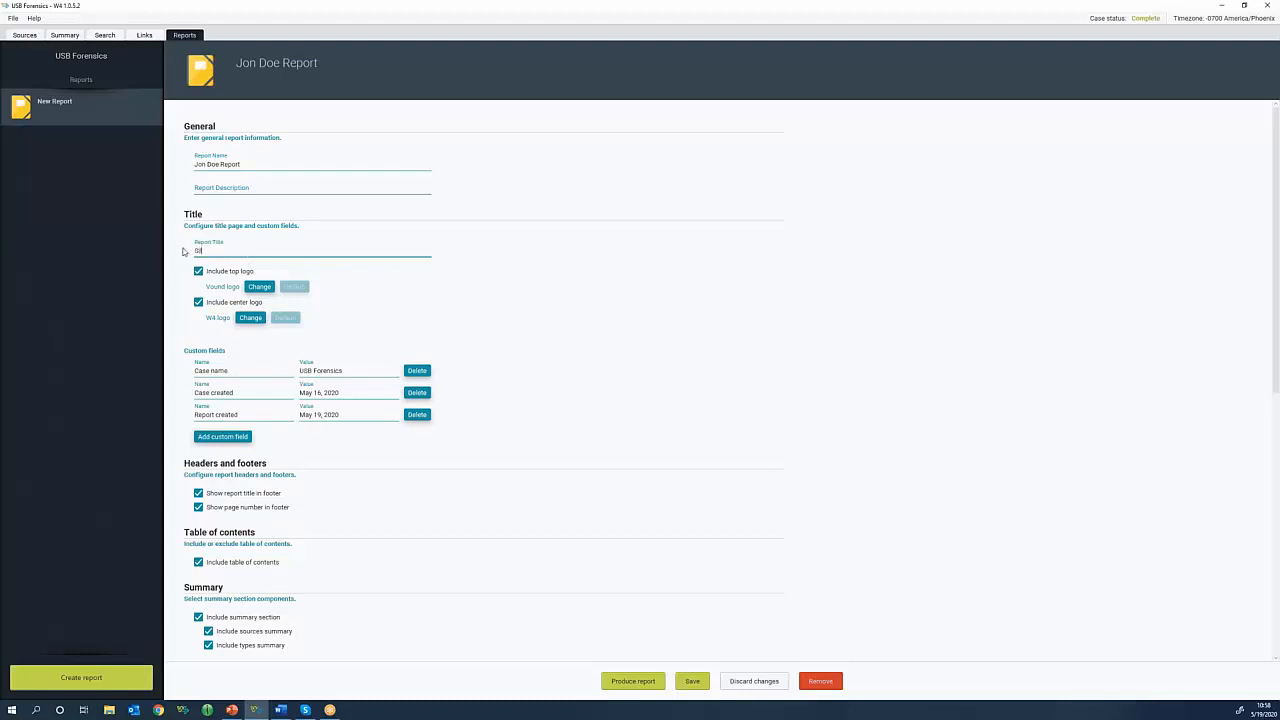
pyautogui.write('icon-Pi')
pyautogui.write('ower USB Dev')
pyautogui.write('ice Examination')
# - Review the report's custom fields, footer, table of contents, summary, section, link graph and output format options
pyautogui.scroll(-1, 256, 273)
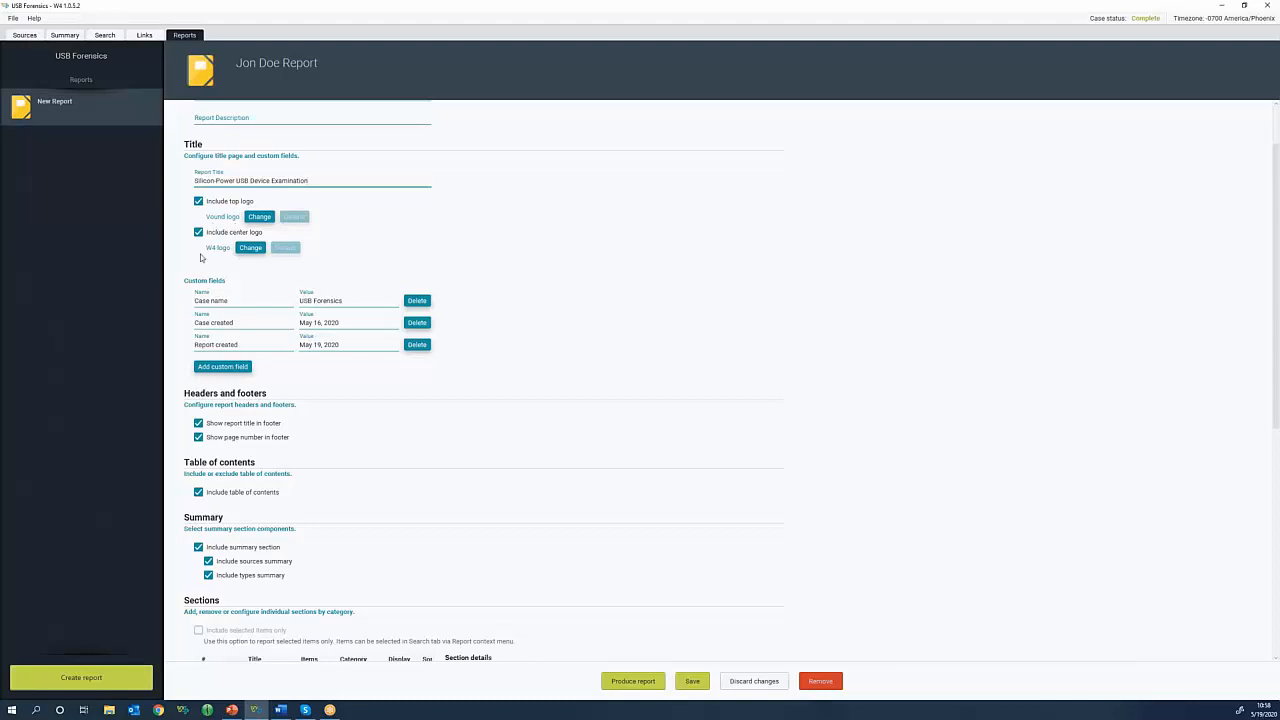
pyautogui.scroll(-3, 465, 187)
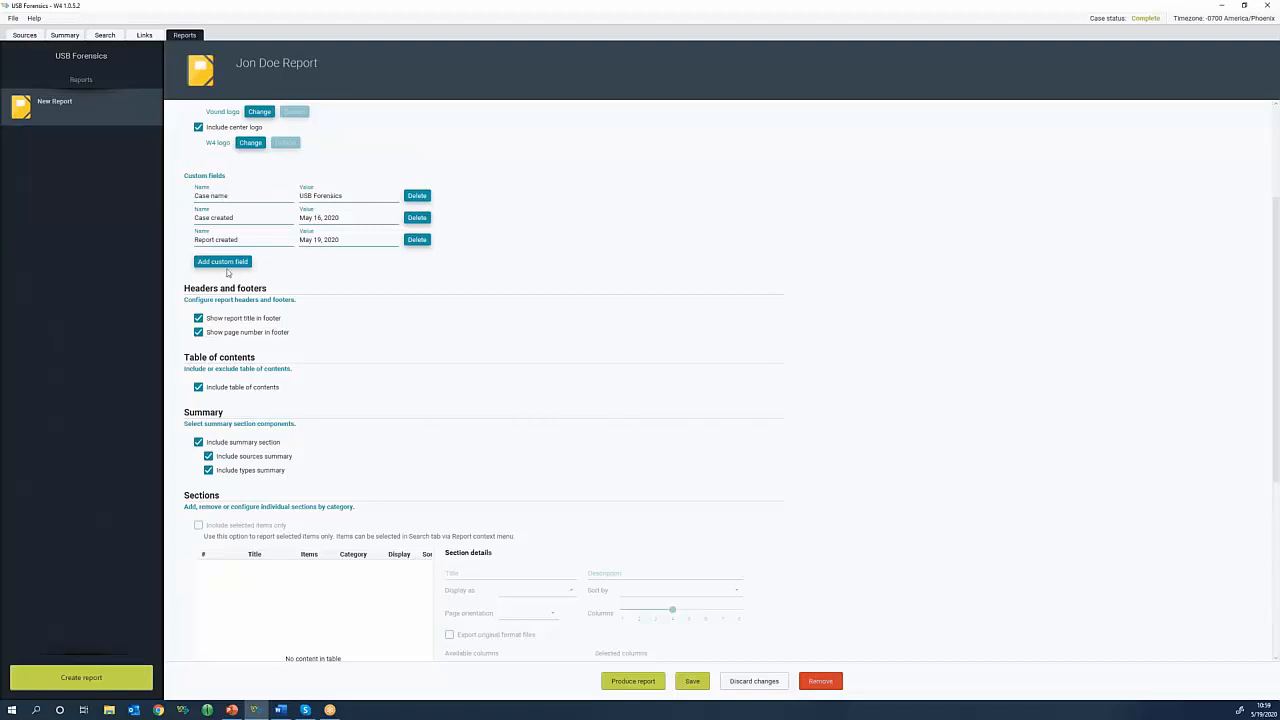
pyautogui.scroll(-3, 288, 279)
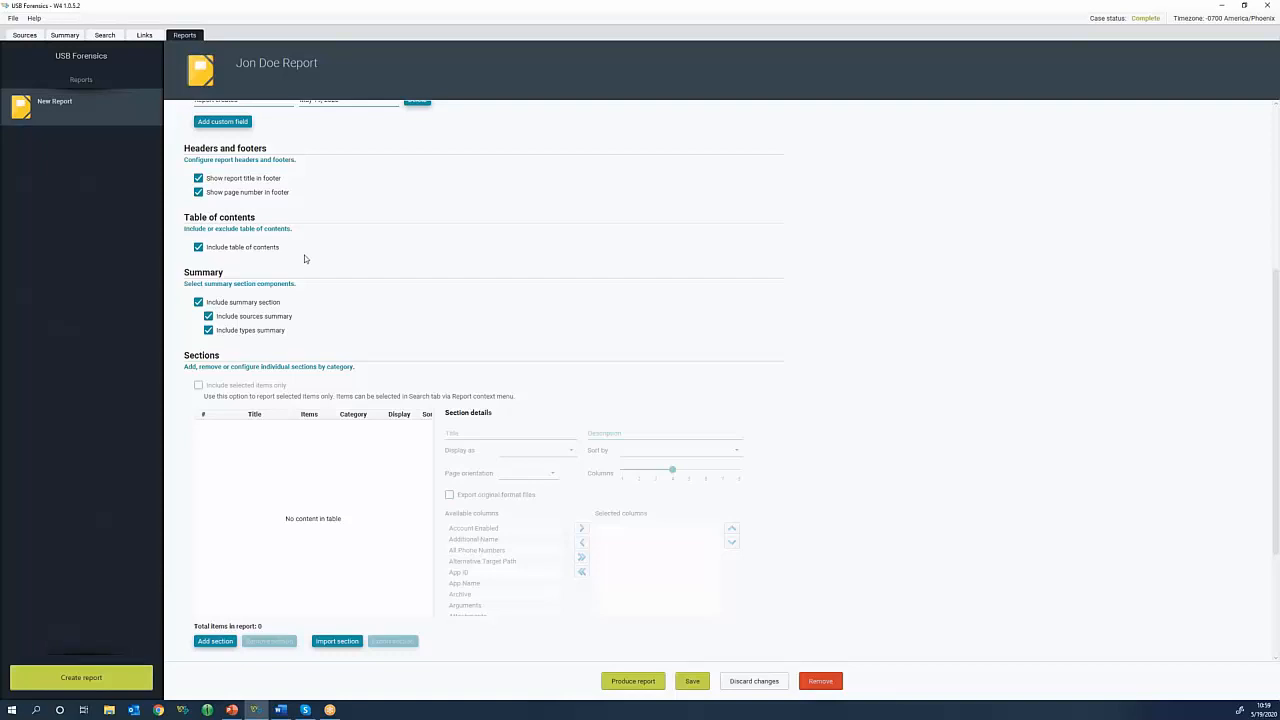
pyautogui.scroll(-4, 393, 244)
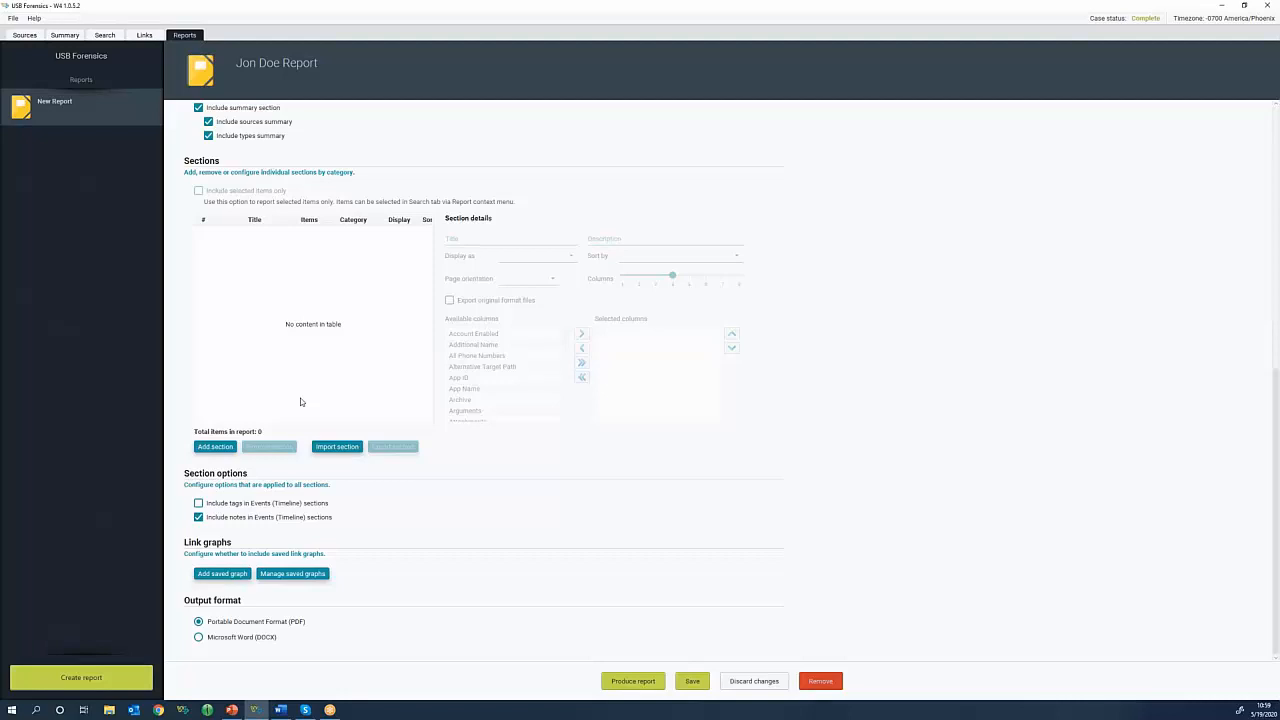
# - Add a report section for the Incident tag
pyautogui.click(215, 451)
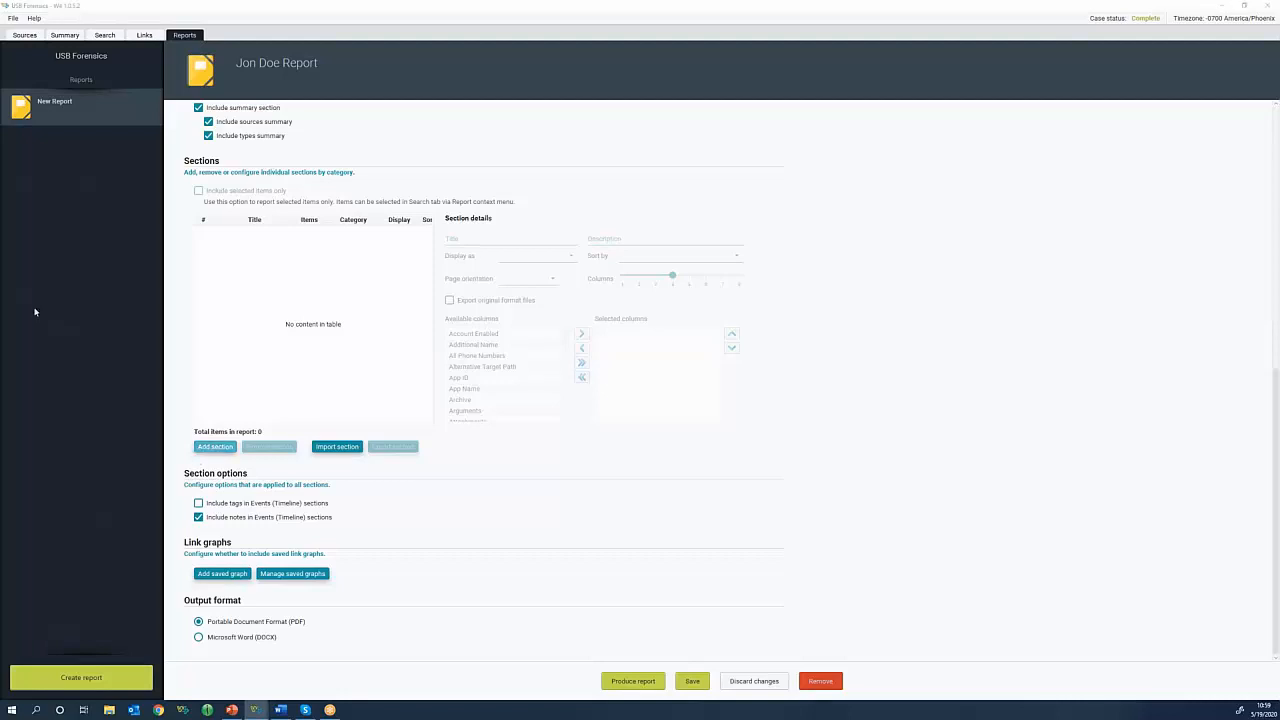
pyautogui.moveTo(2, 290); pyautogui.dragTo(683, 166)
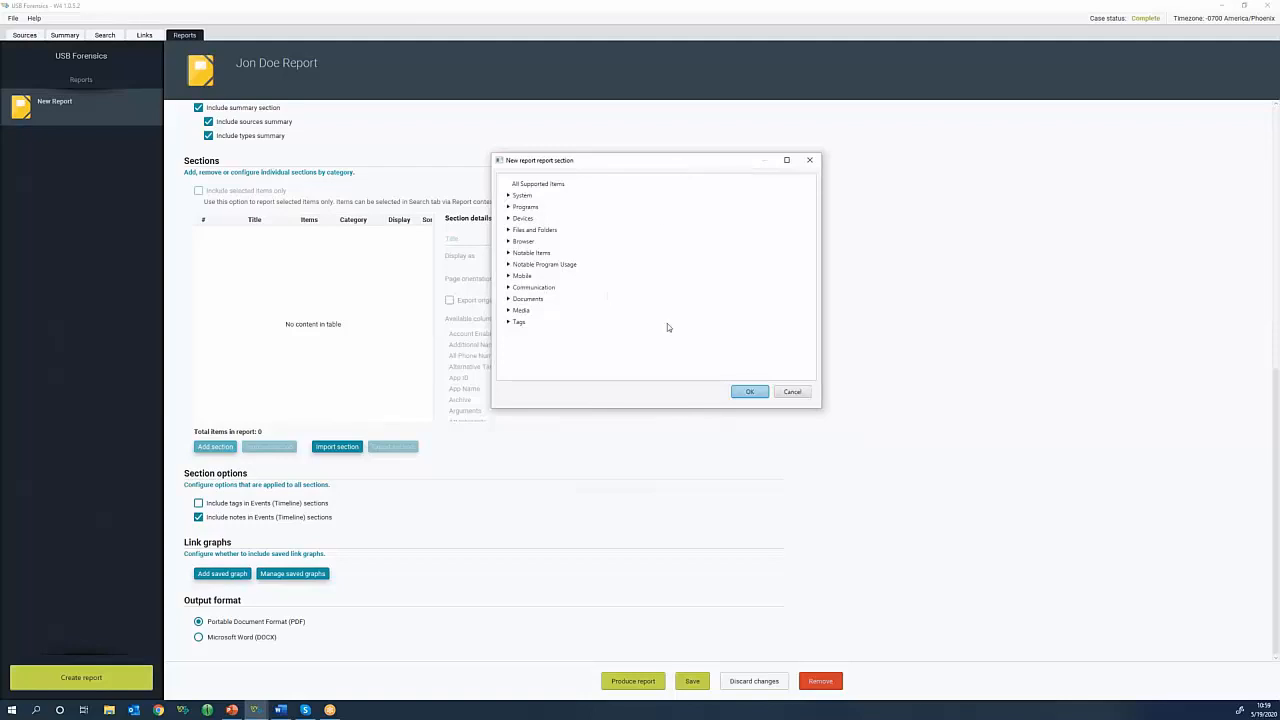
pyautogui.click(508, 323)
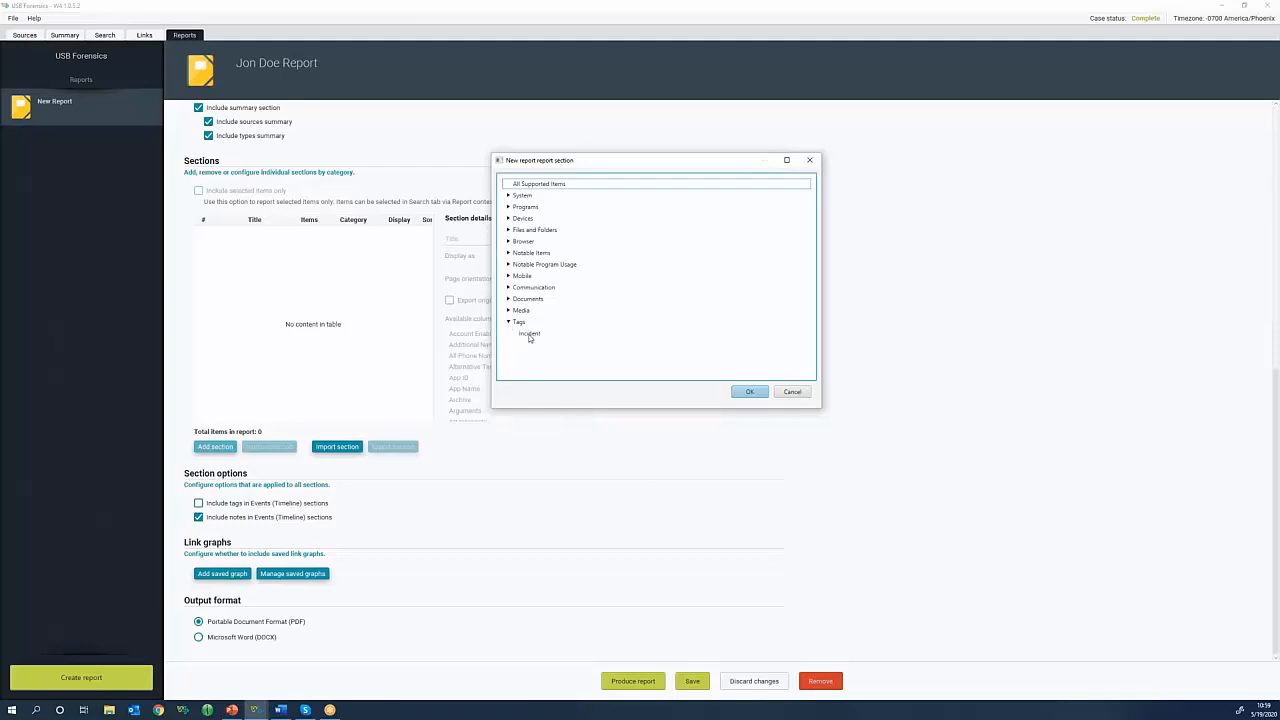
pyautogui.click(530, 336)
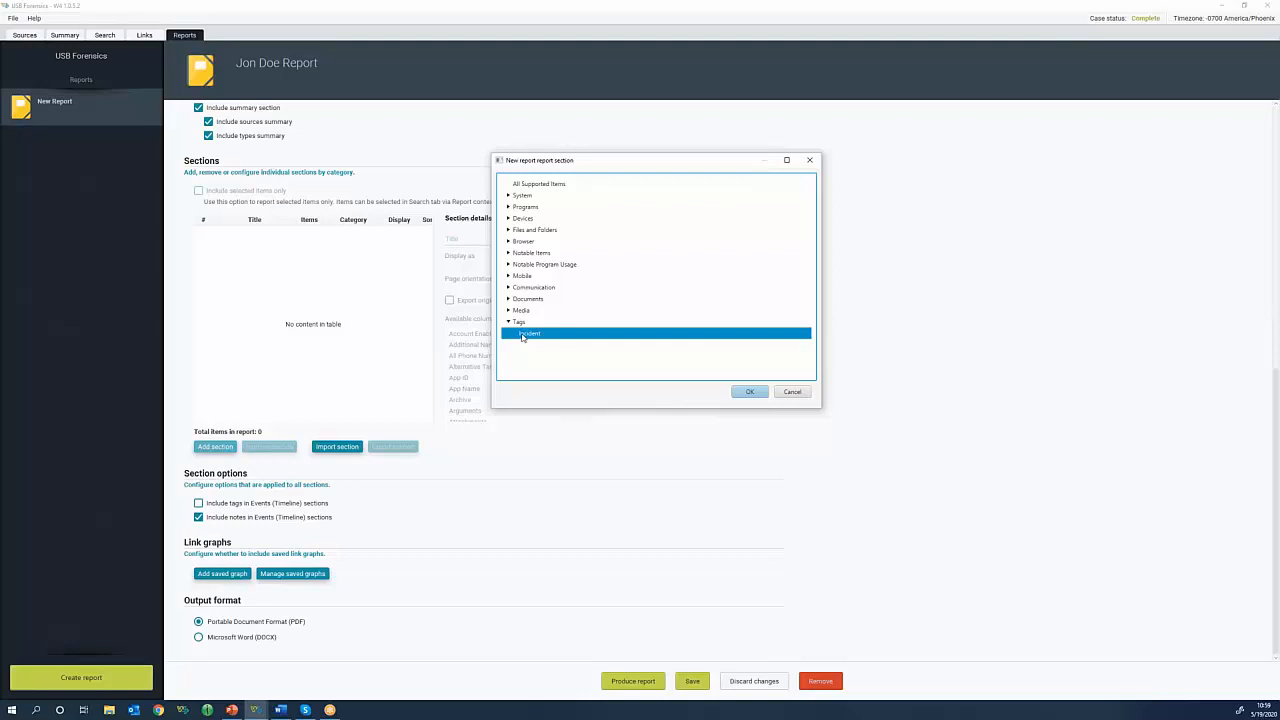
pyautogui.click(751, 392)
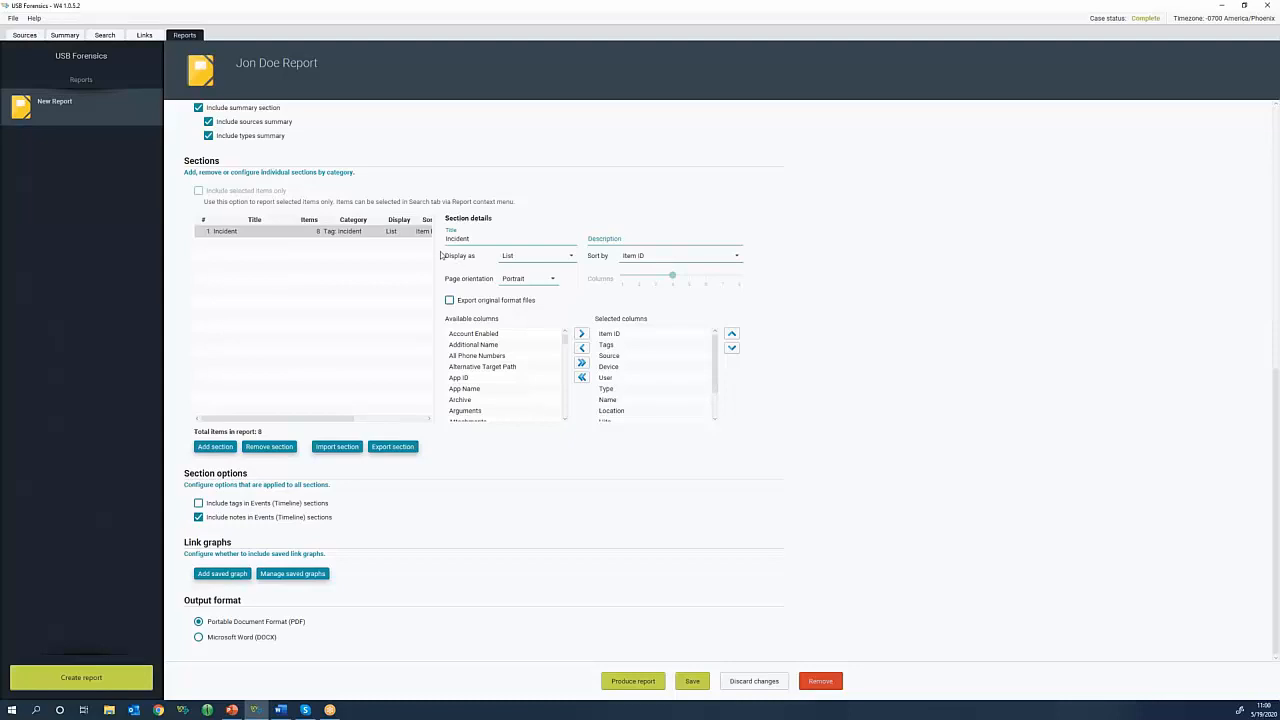
# - Display the Incident section as Events (Timeline) and include tags in Events (Timeline) sections
pyautogui.click(512, 258)
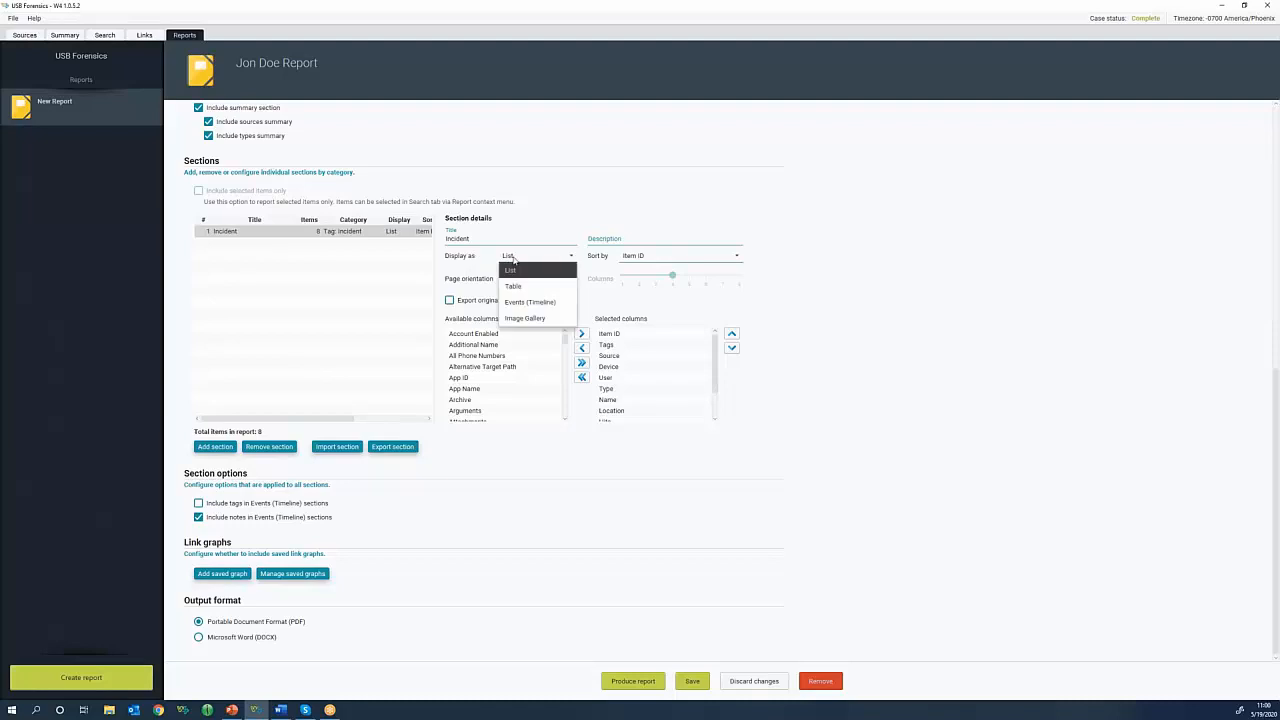
pyautogui.click(527, 303)
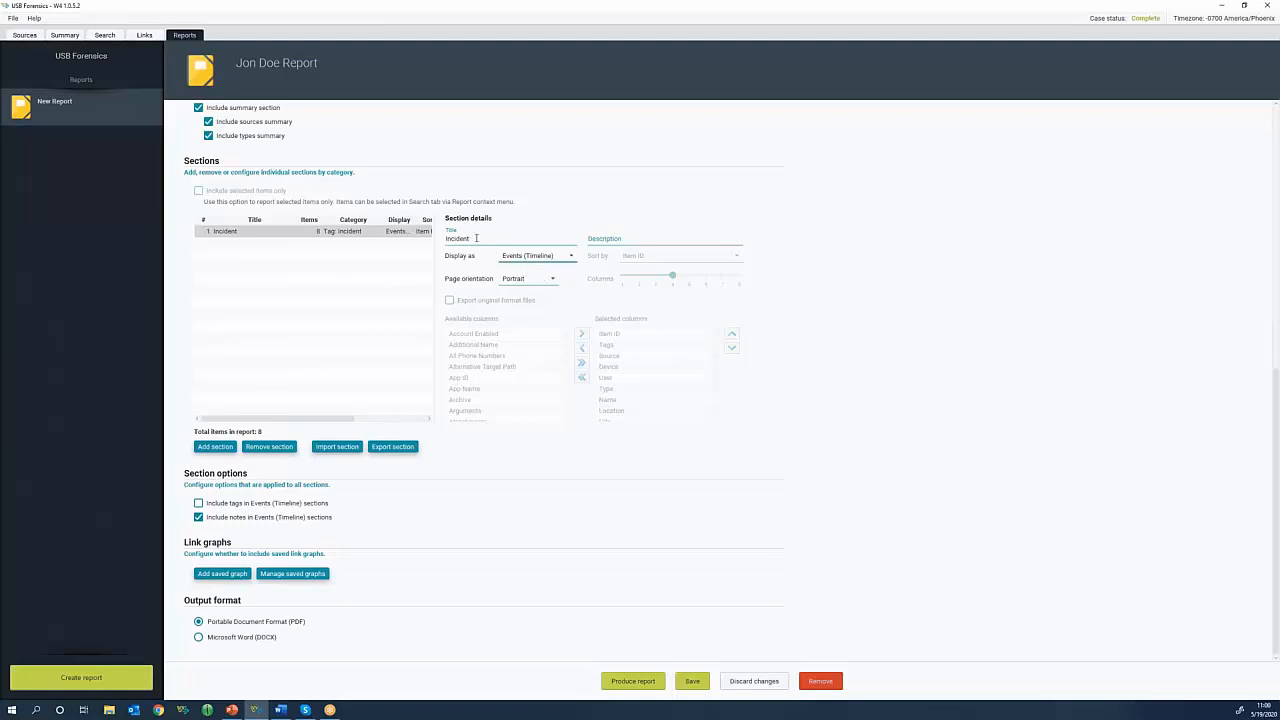
pyautogui.moveTo(476, 238); pyautogui.dragTo(435, 239)
pyautogui.click(616, 236)
pyautogui.click(199, 505)
# - Add the saved graph USB Device Links to the report's link graphs
pyautogui.click(228, 574)
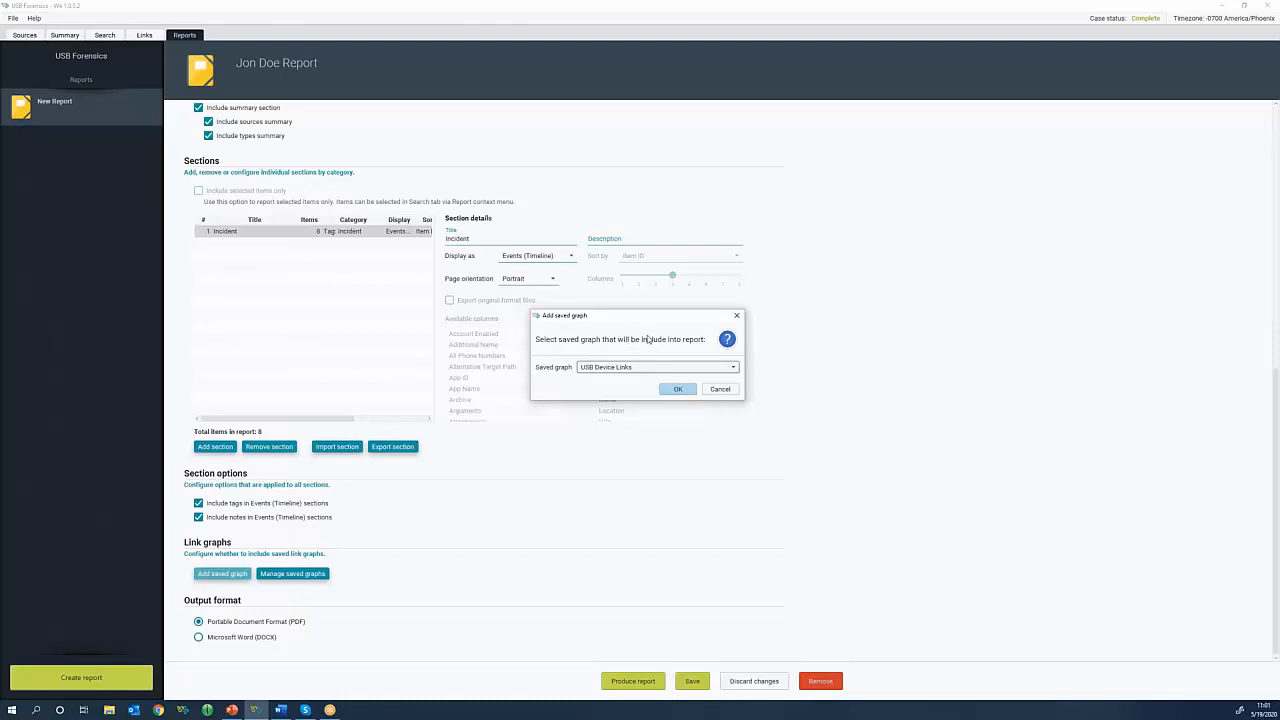
pyautogui.click(609, 369)
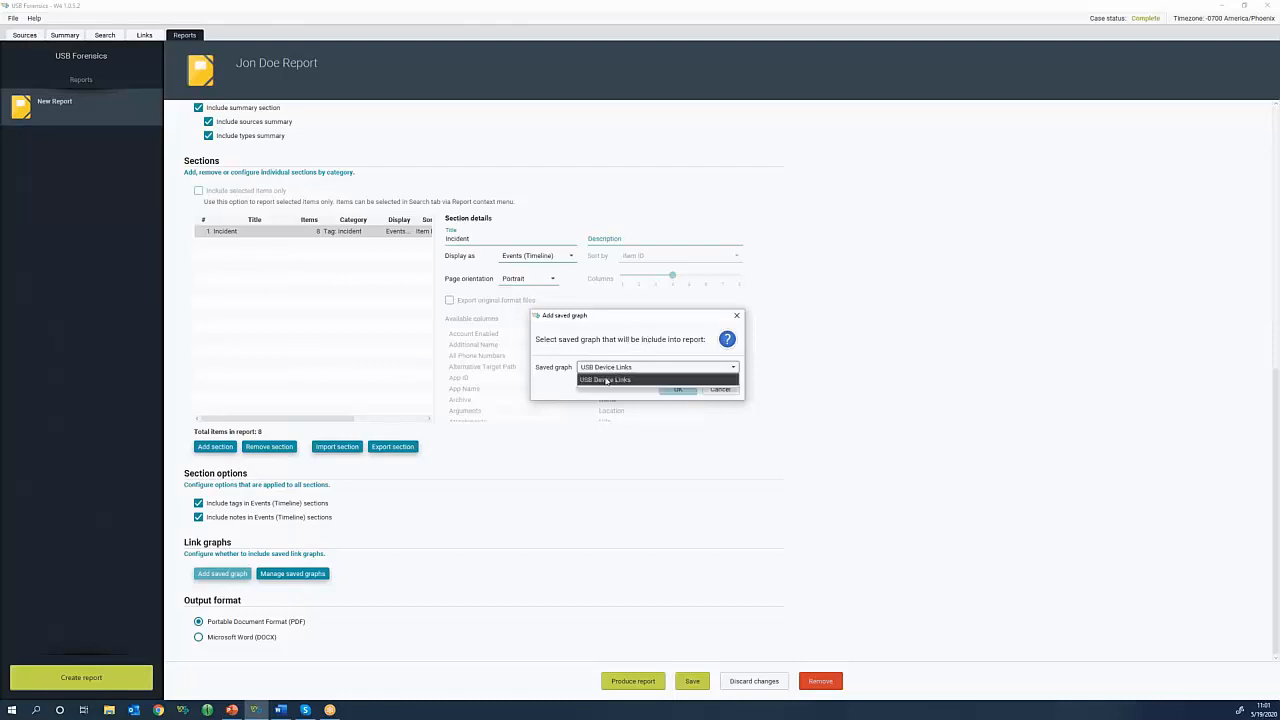
pyautogui.click(614, 384)
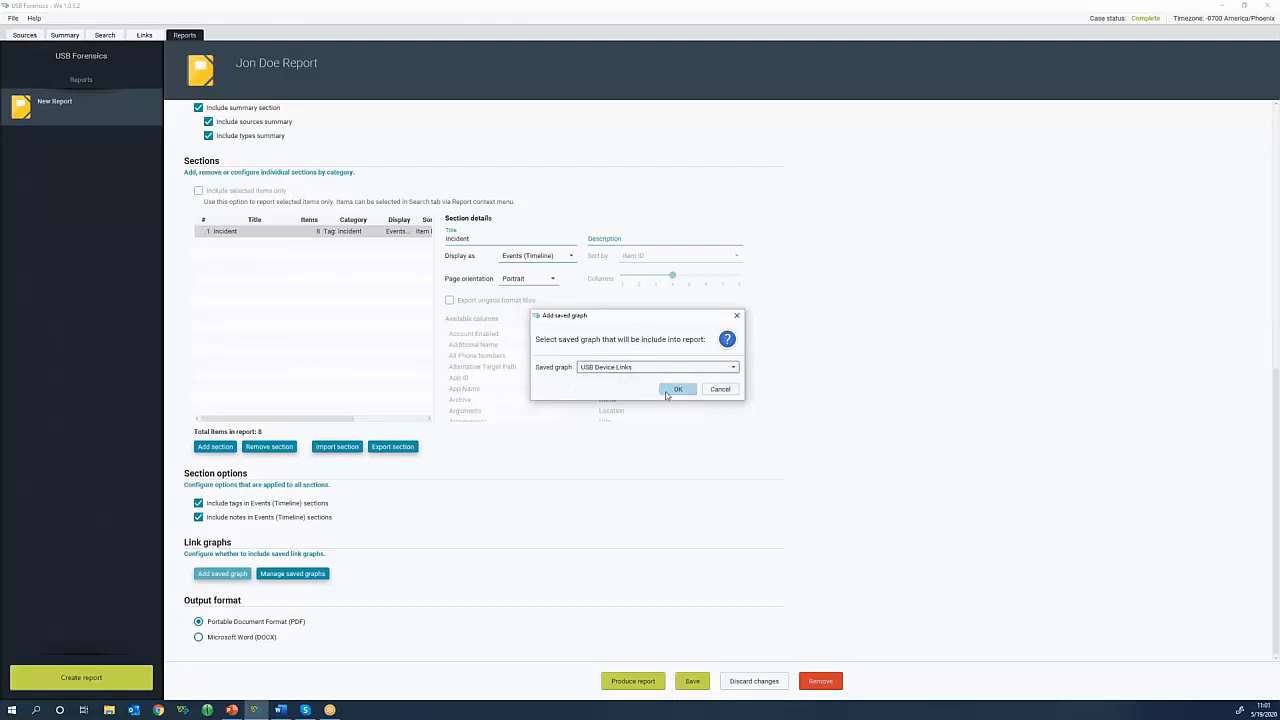
pyautogui.click(676, 389)
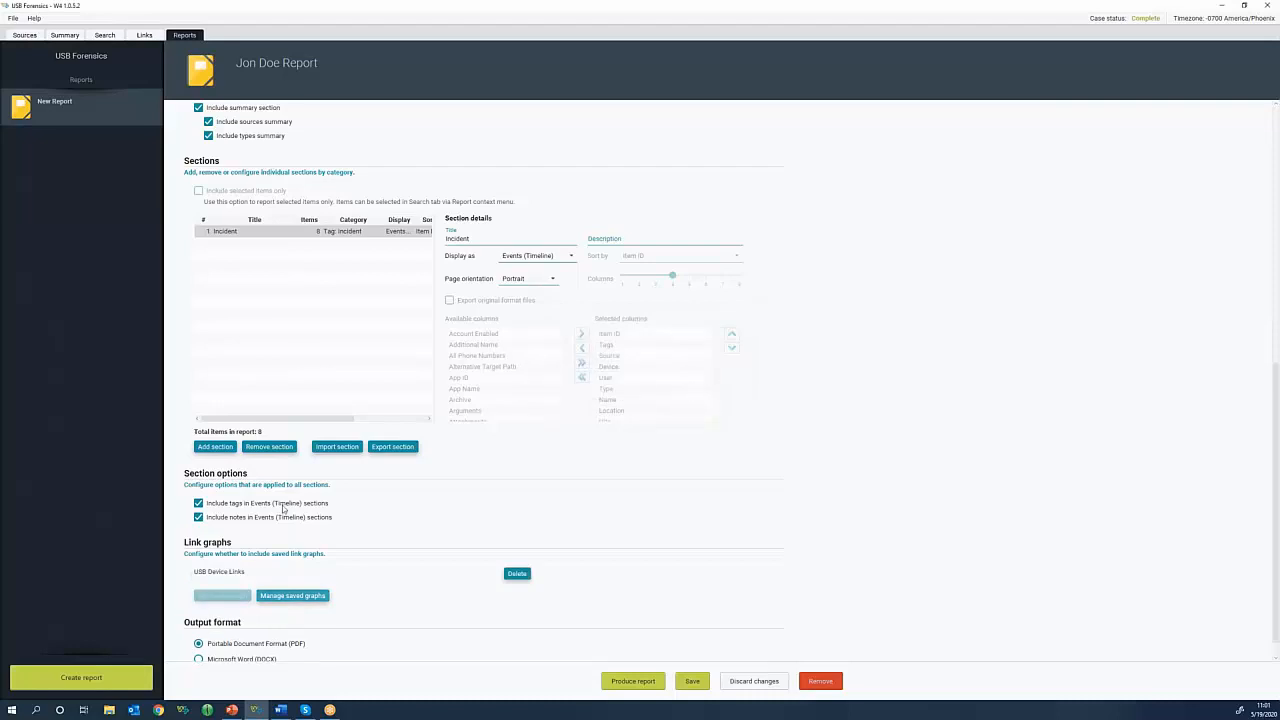
# - Save the report template and produce the report on the Desktop as Silicon-Power USB Device Examination.pdf
pyautogui.scroll(-1, 285, 508)
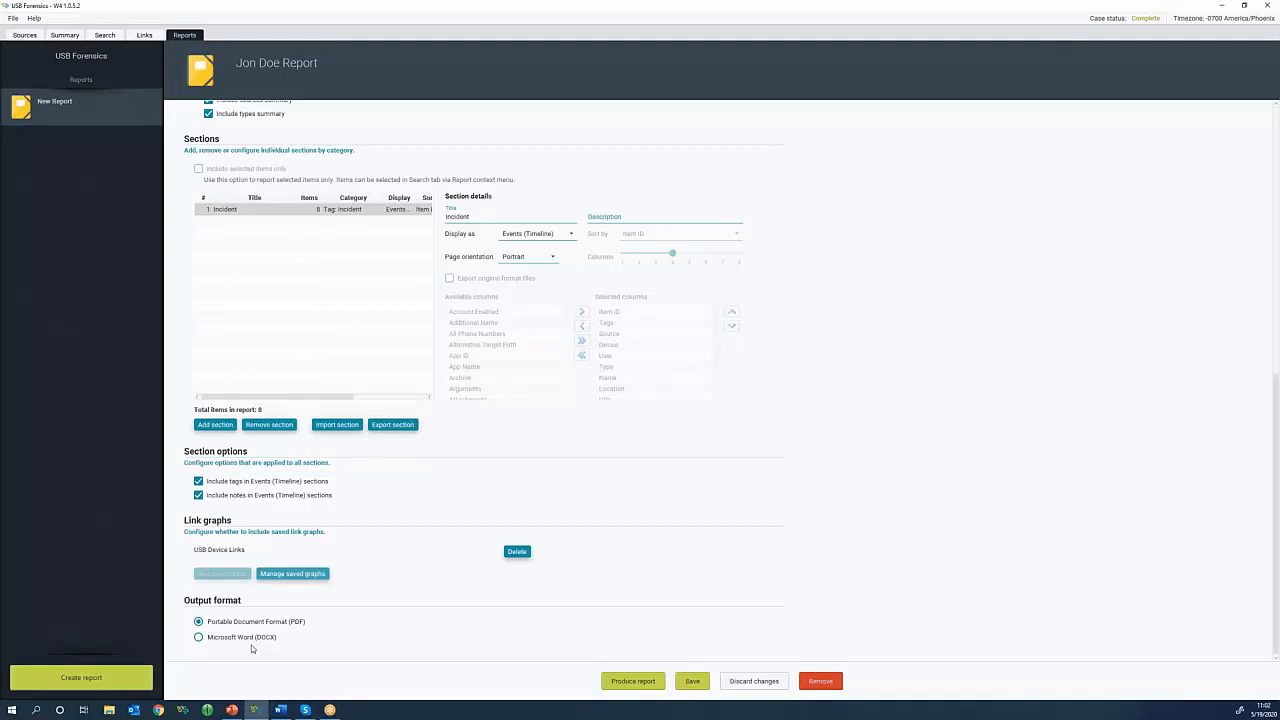
pyautogui.click(690, 682)
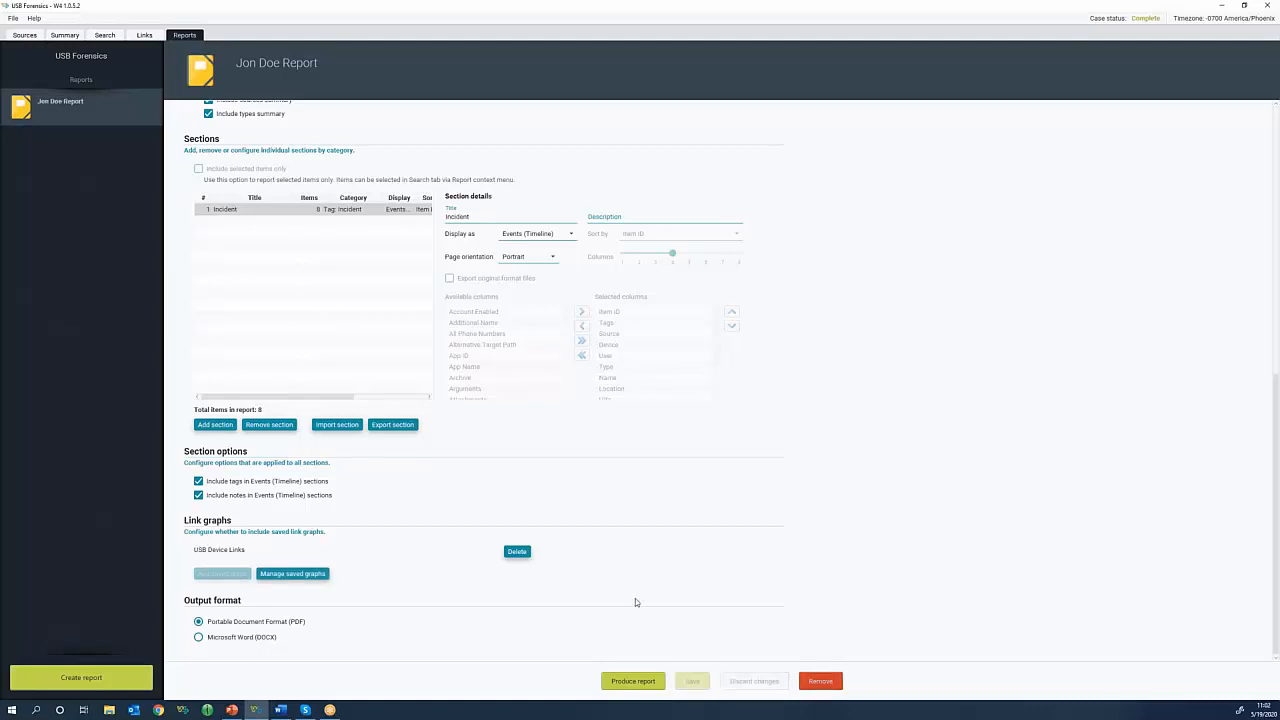
pyautogui.click(633, 681)
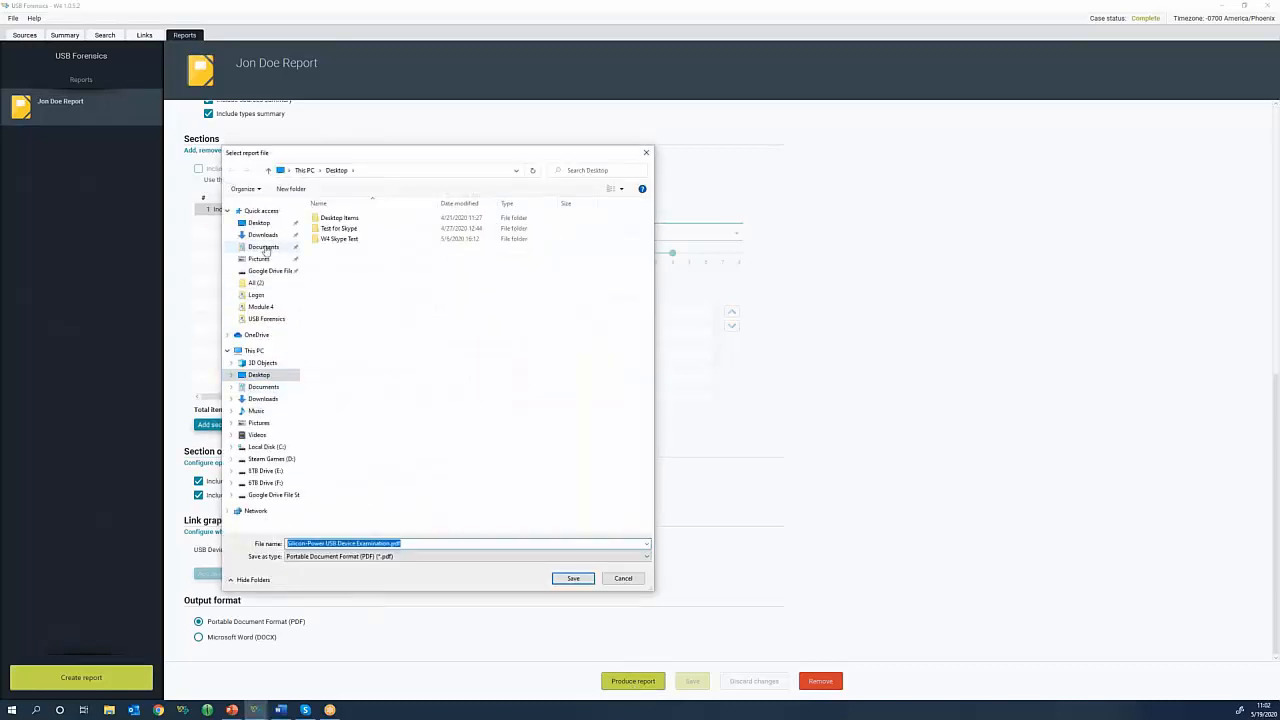
pyautogui.click(258, 223)
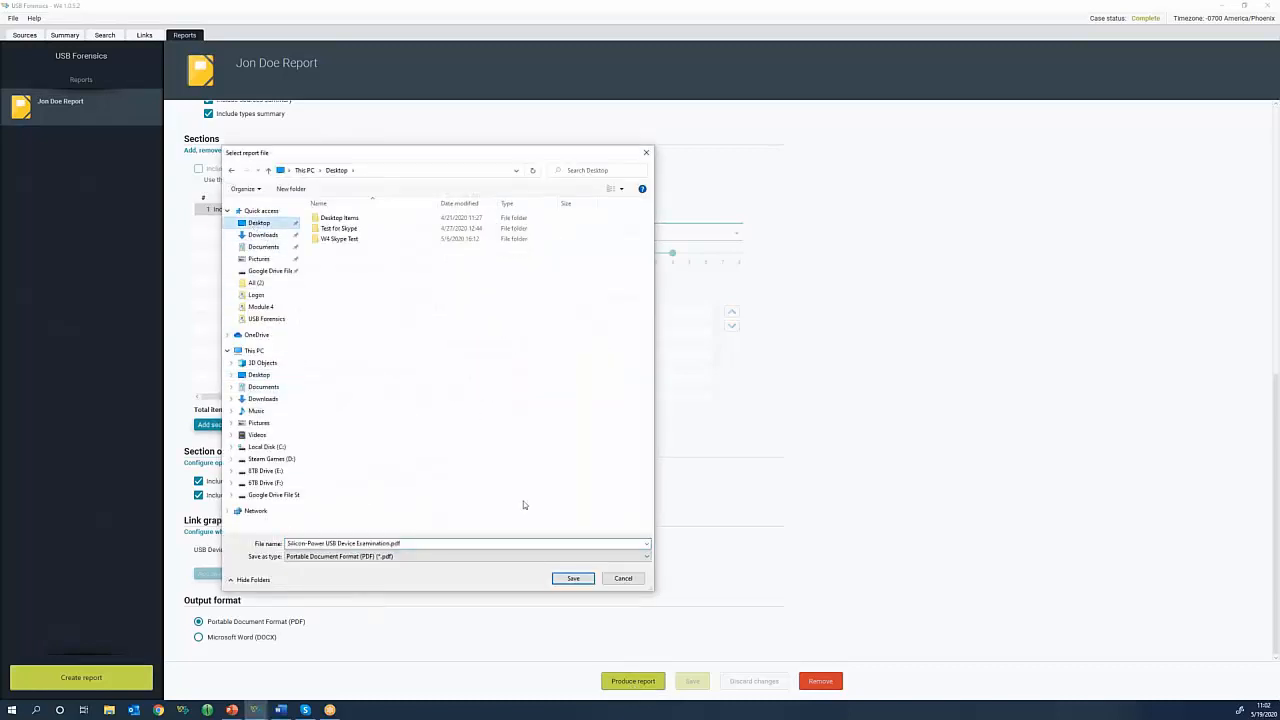
pyautogui.click(567, 578)
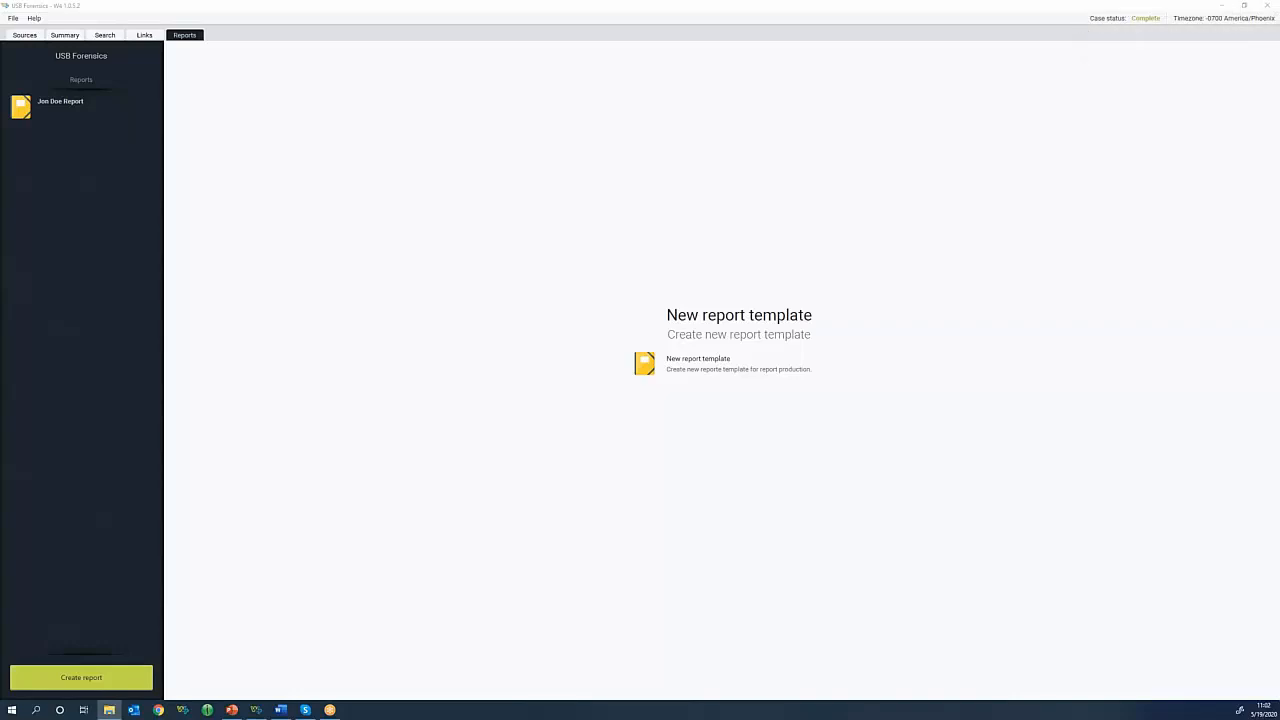
# - Examine the cover page and table of contents of the produced PDF in Foxit Reader
pyautogui.scroll(2, 1100, 448)
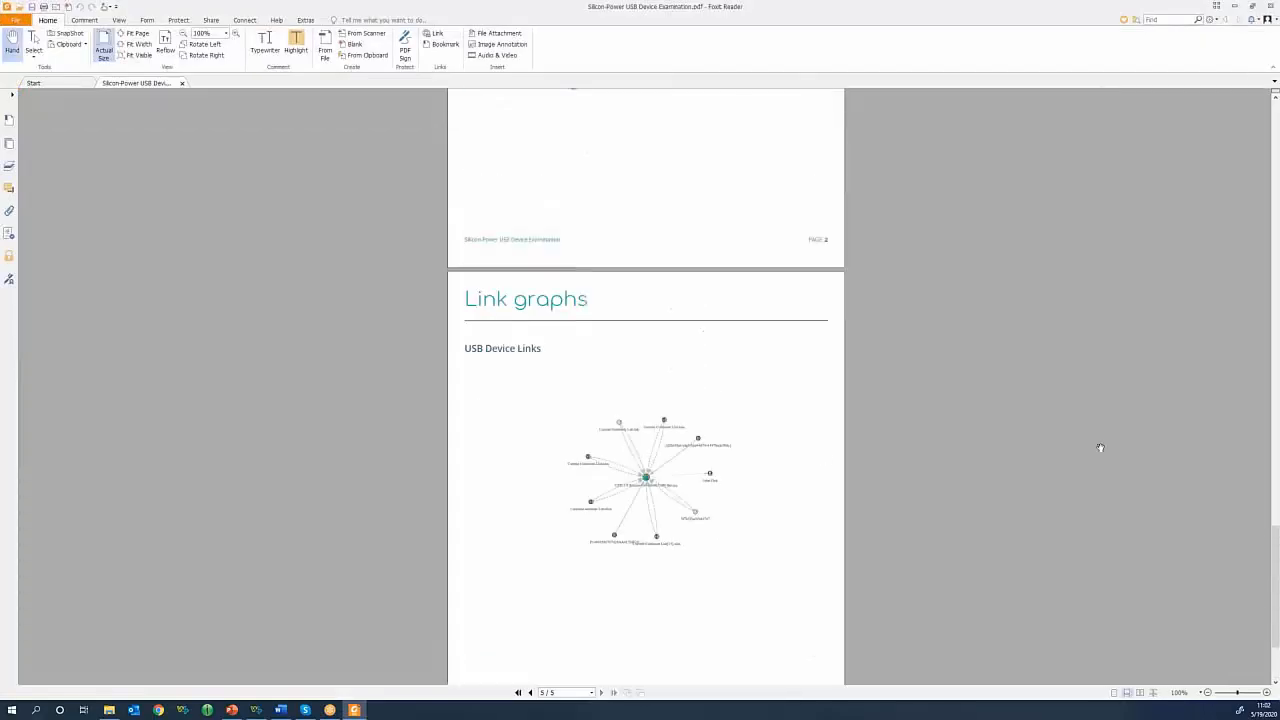
pyautogui.moveTo(1275, 585); pyautogui.dragTo(1269, 92)
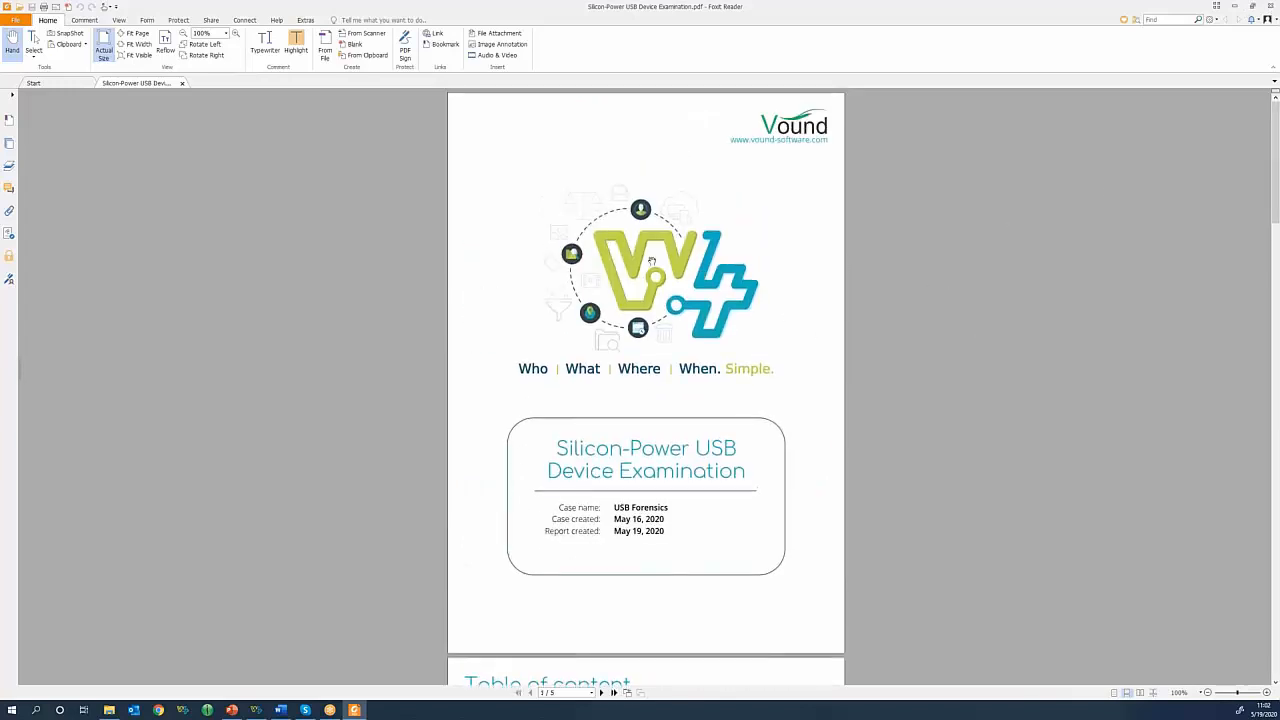
pyautogui.scroll(-1, 757, 300)
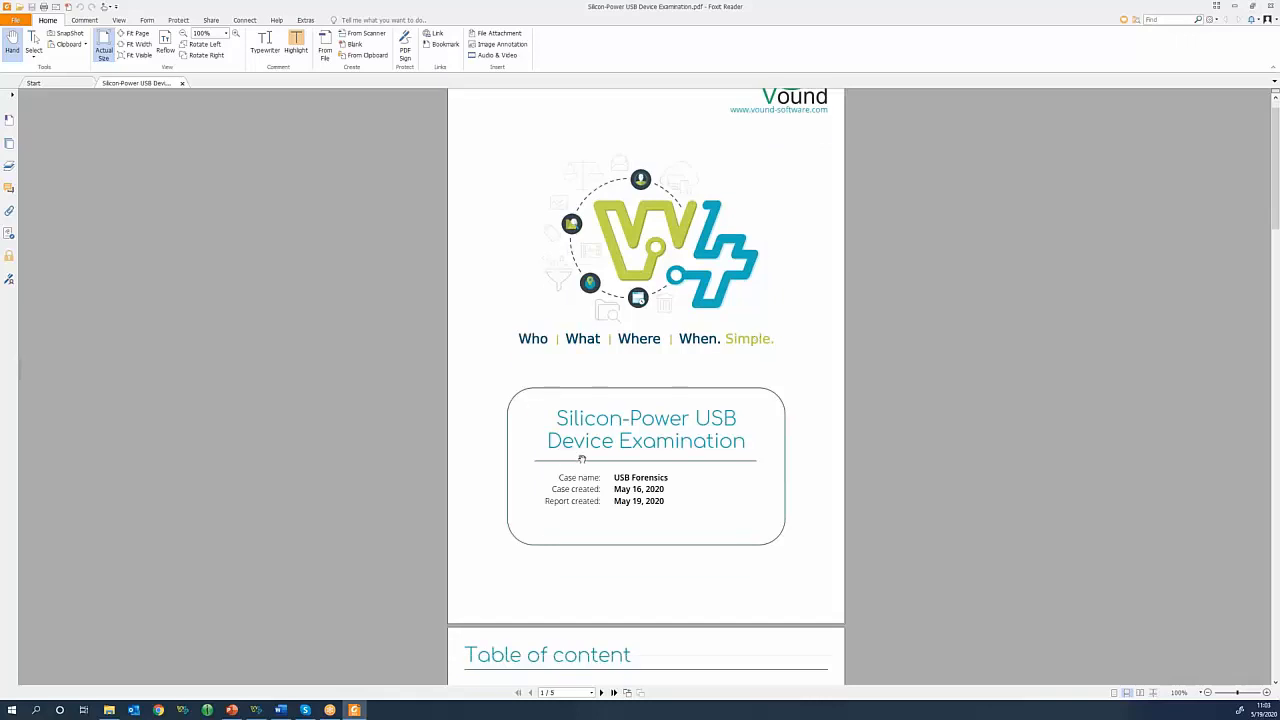
pyautogui.scroll(-2, 640, 402)
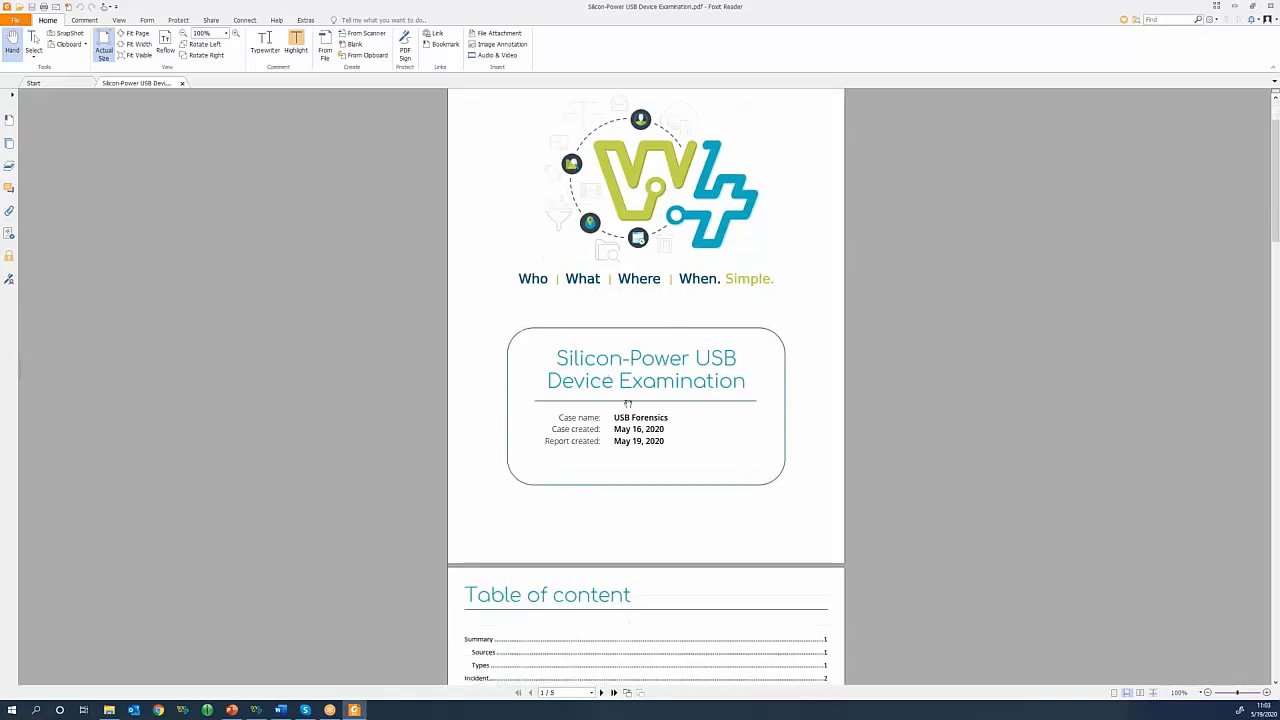
pyautogui.scroll(-2, 612, 463)
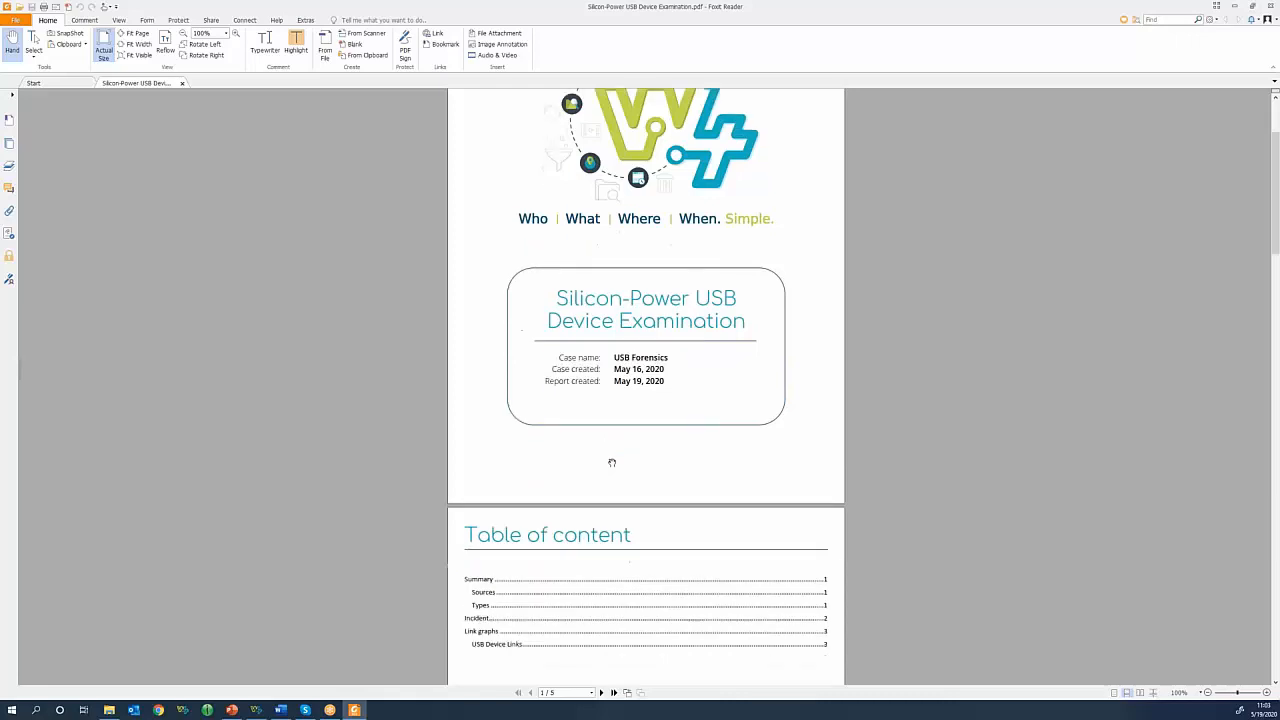
pyautogui.scroll(-10, 612, 463)
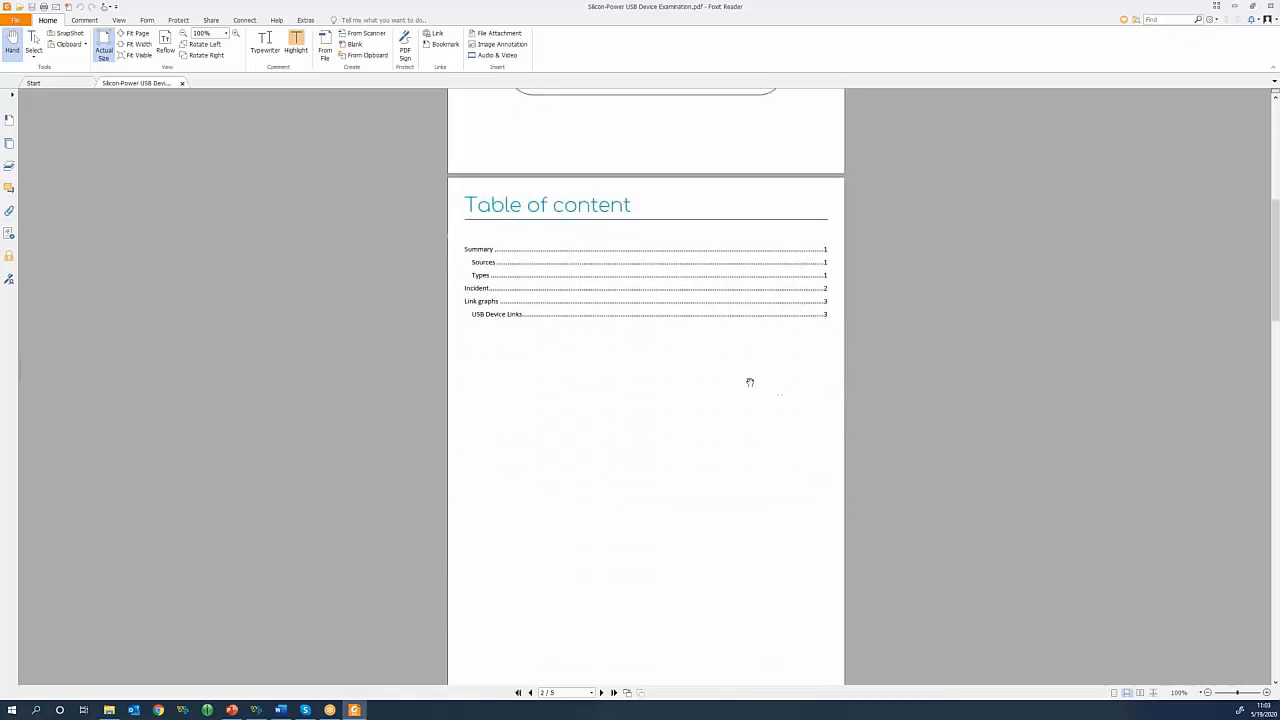
pyautogui.scroll(-1, 510, 247)
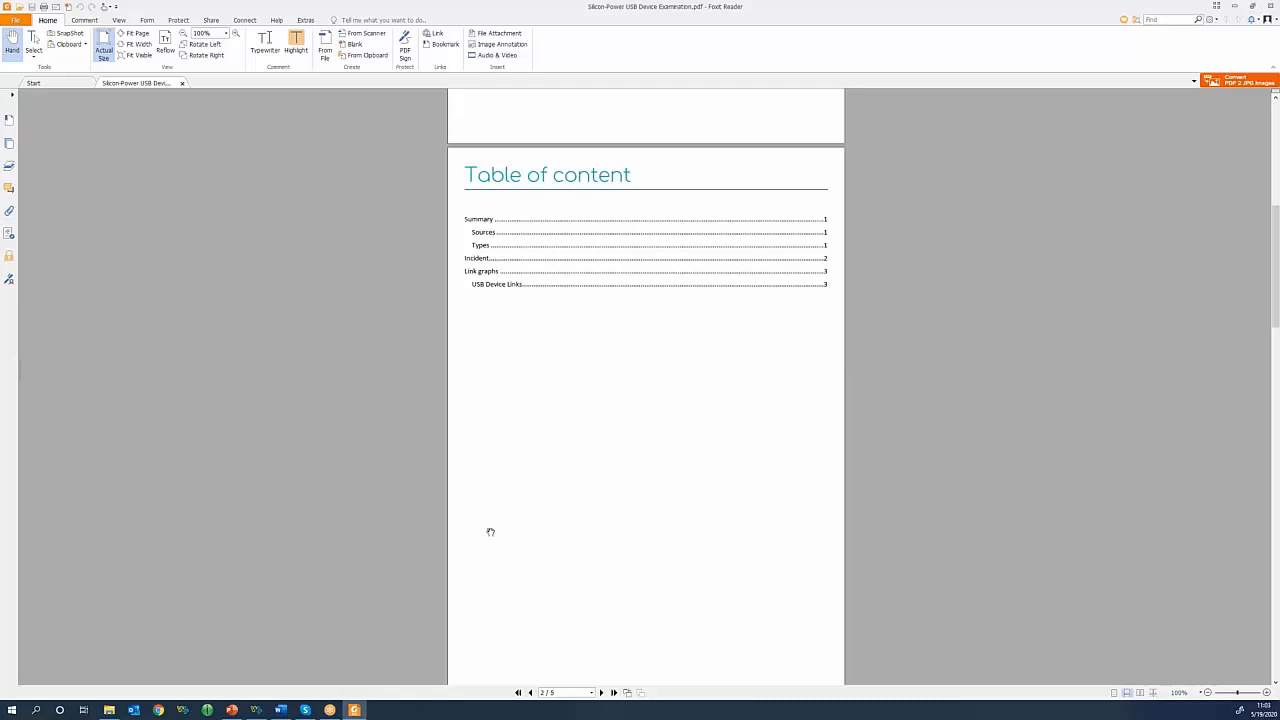
# - Go to the Summary from the table of contents and review the sources, types, Incident timeline and USB Device Links graph pages
pyautogui.click(478, 222)
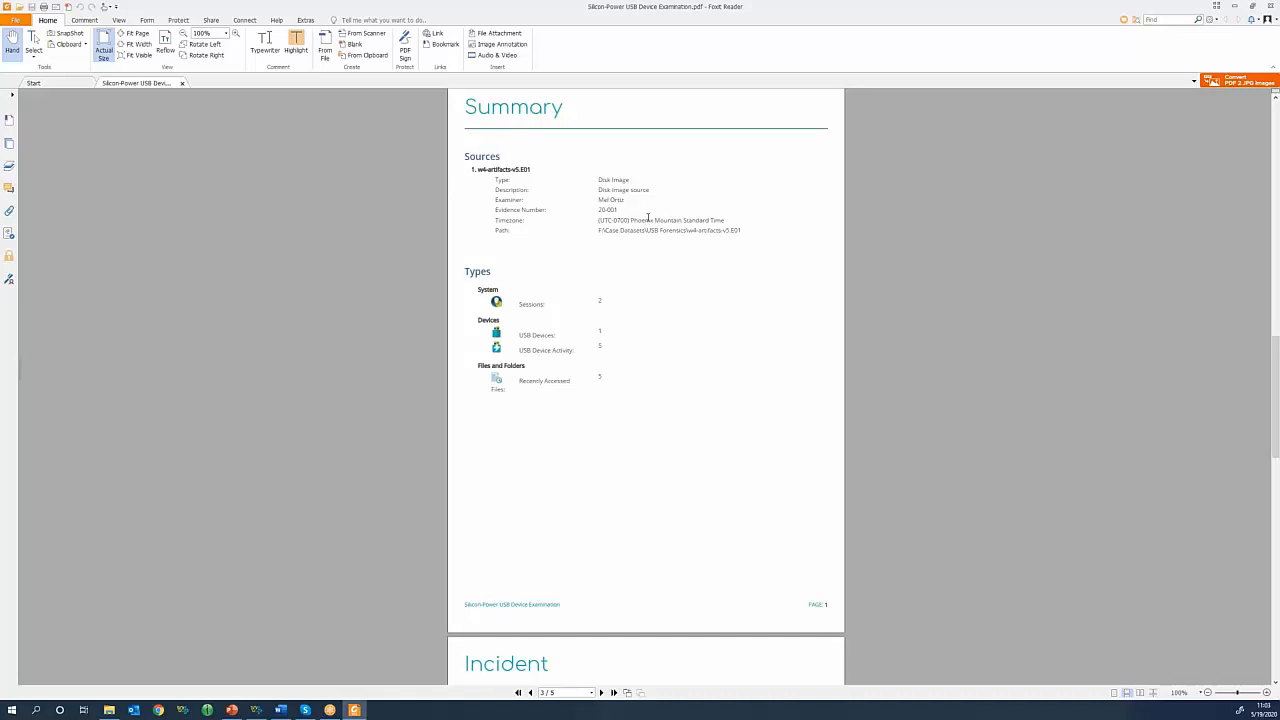
pyautogui.scroll(-3, 562, 320)
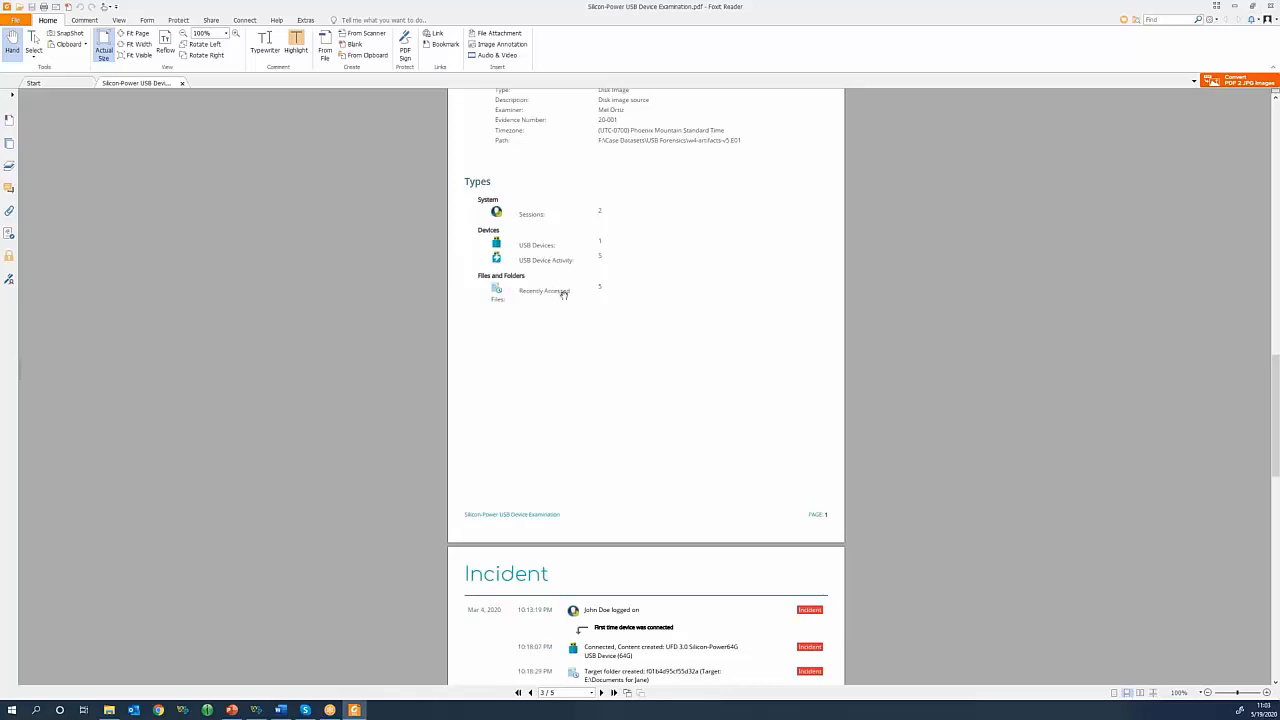
pyautogui.scroll(-1, 432, 226)
pyautogui.scroll(-13, 432, 226)
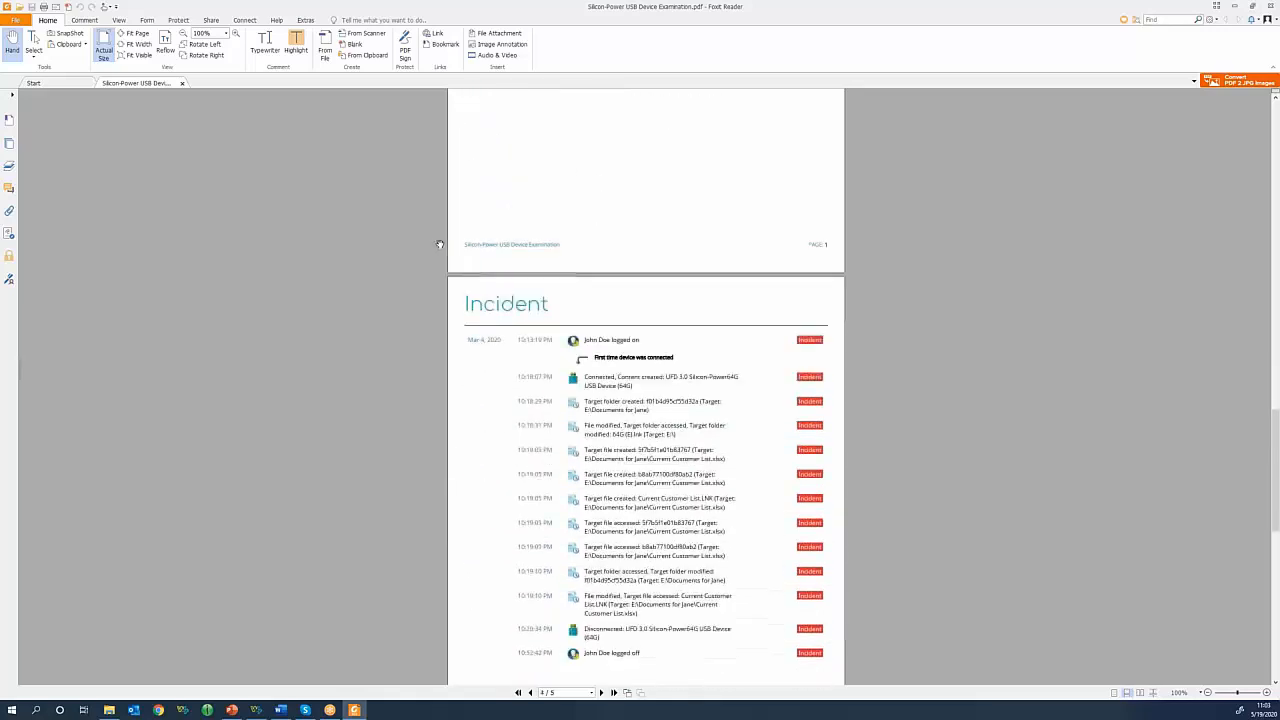
pyautogui.scroll(-3, 446, 246)
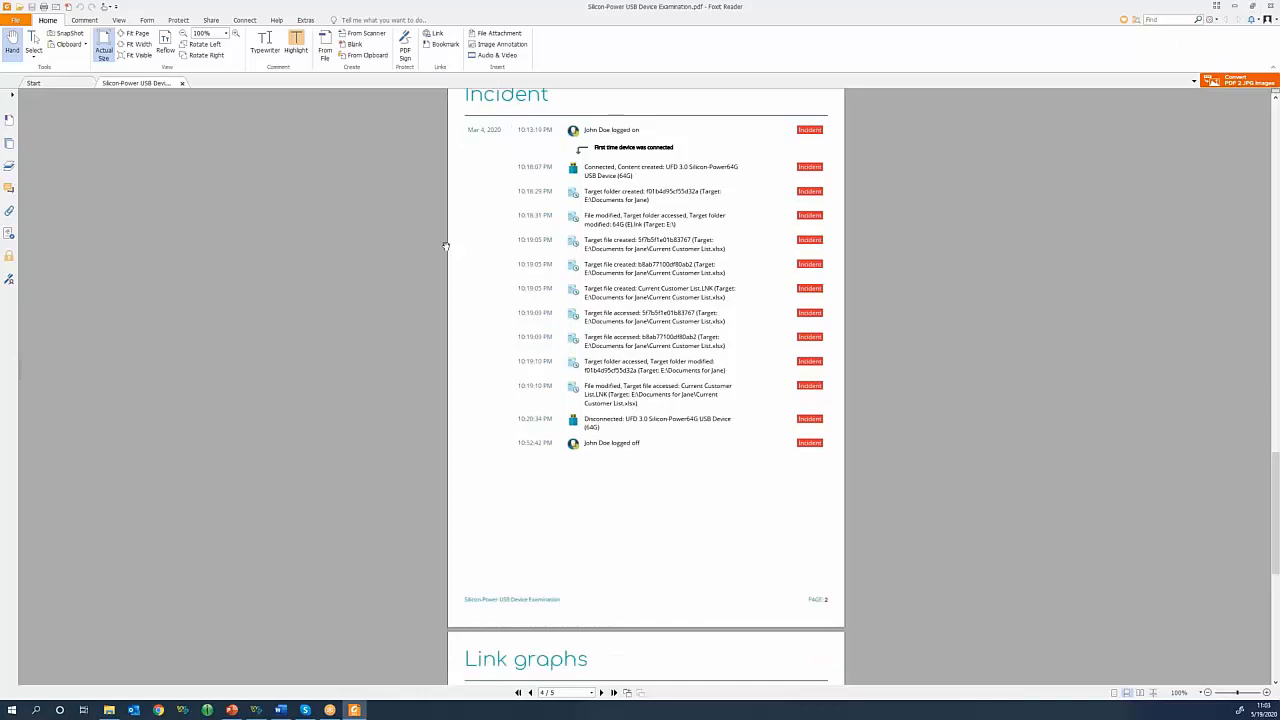
pyautogui.scroll(2, 446, 246)
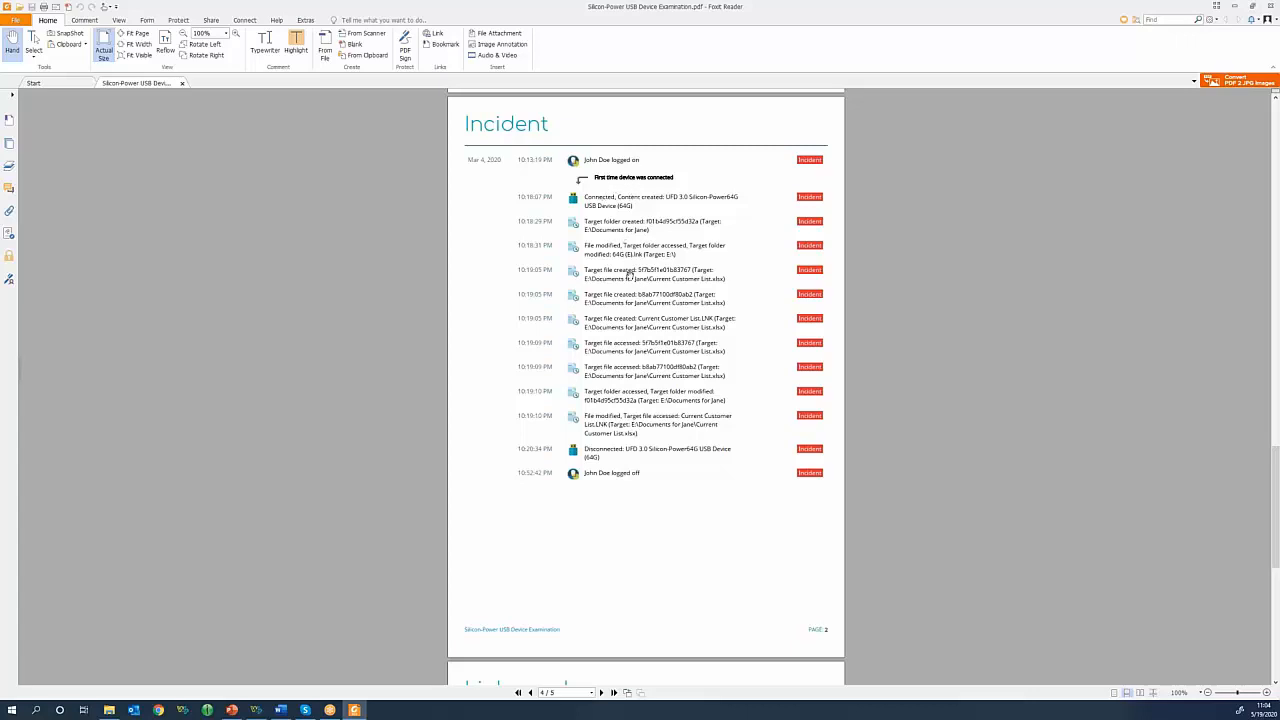
pyautogui.scroll(-5, 620, 290)
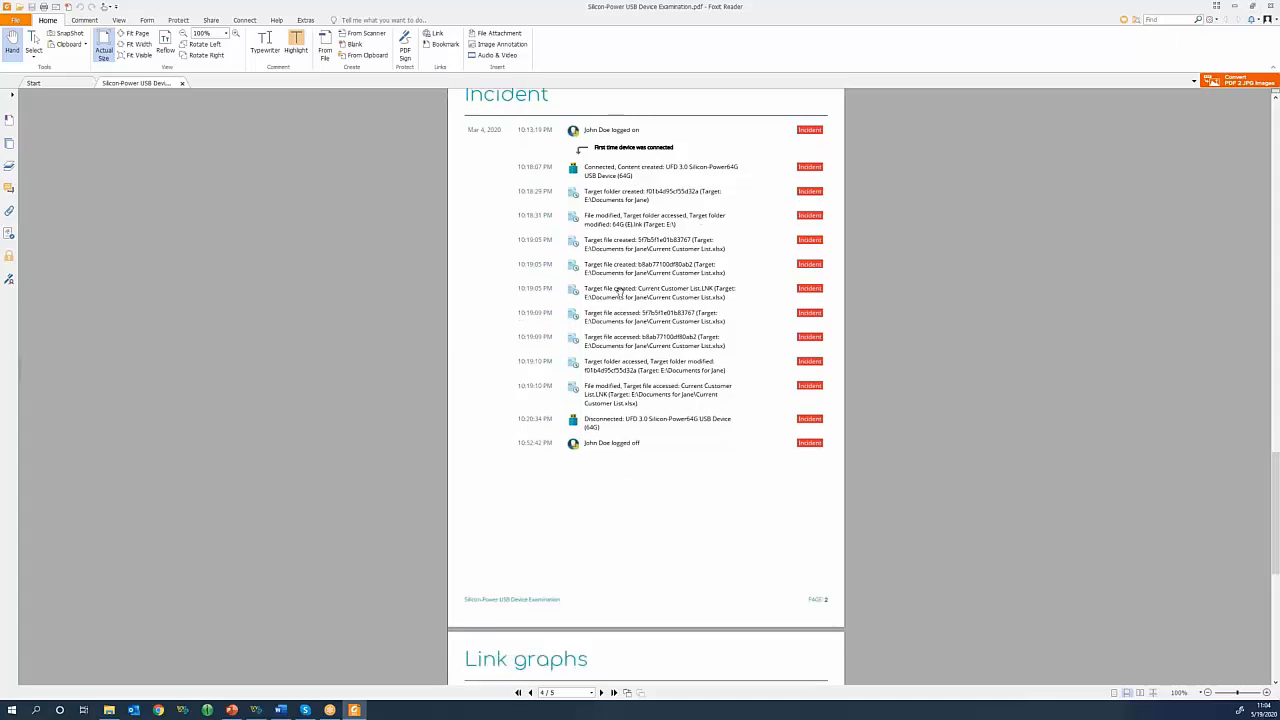
pyautogui.scroll(-2, 617, 303)
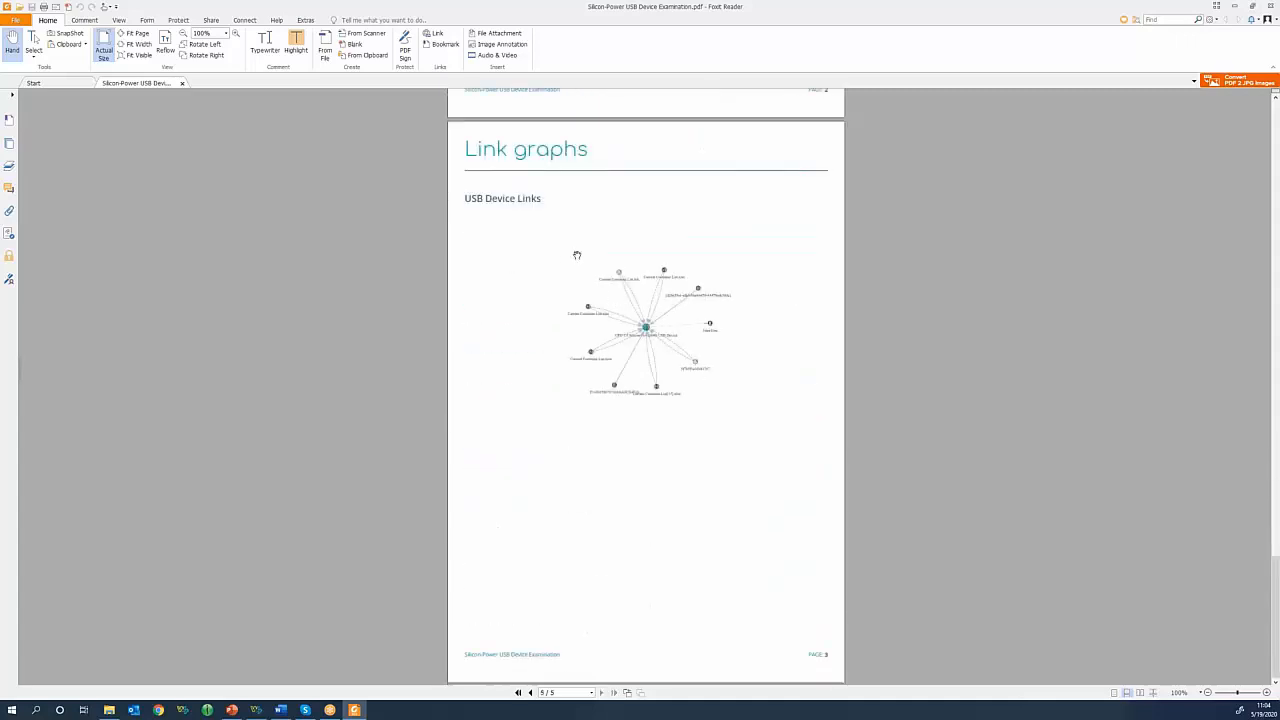